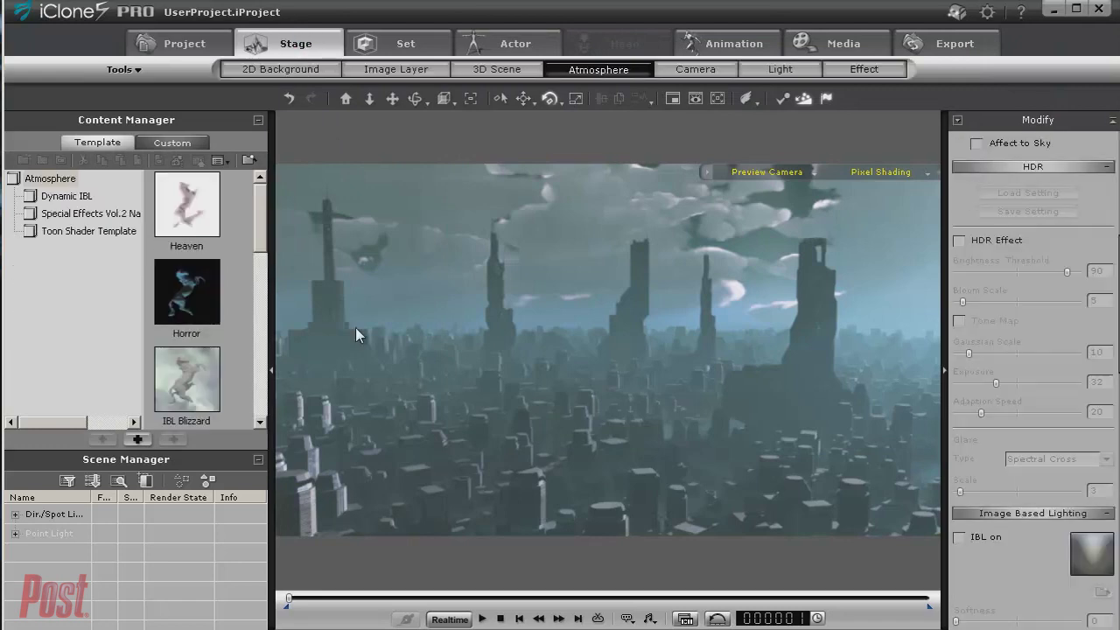
- Enable the HDR effect together with tone mapping for the city scene's atmosphere
{"action": "left_click", "coordinate": [962, 242]}
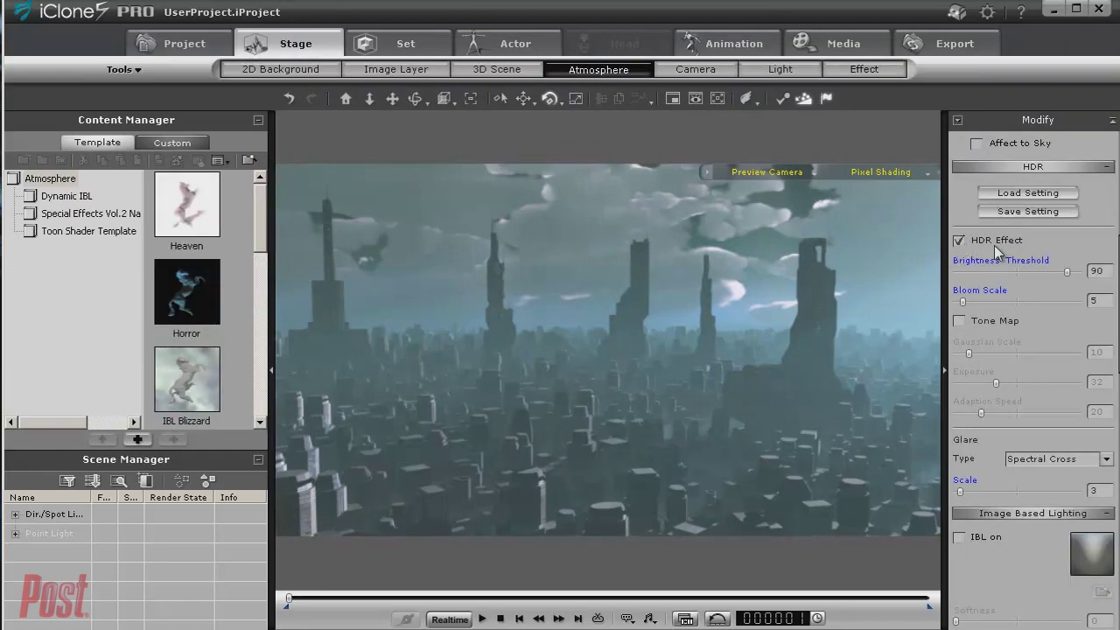
{"action": "left_click", "coordinate": [961, 321]}
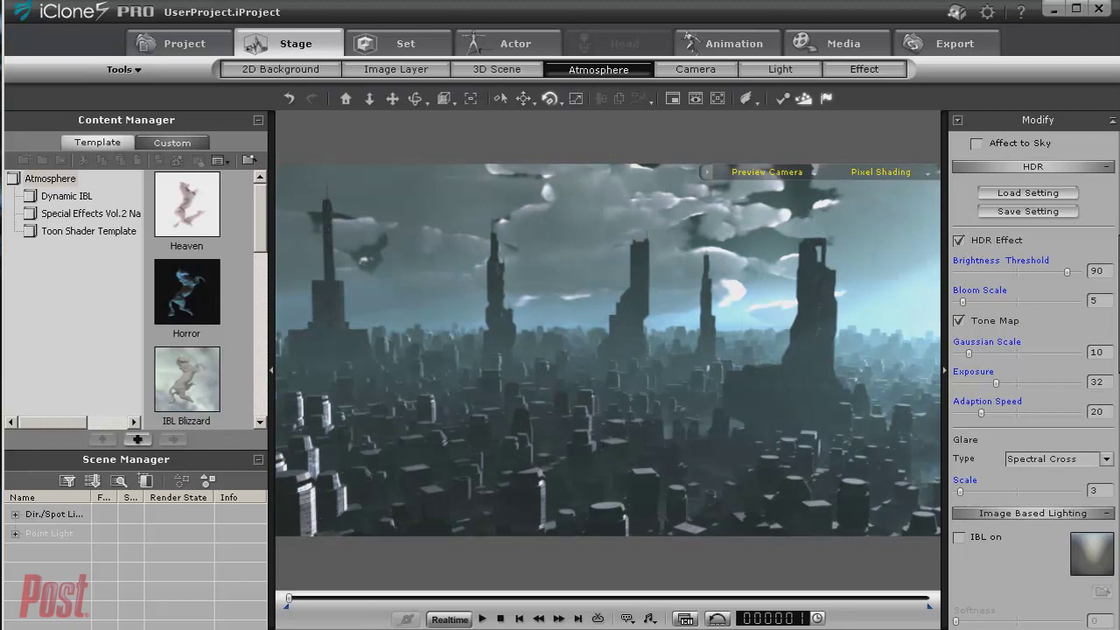
- Display the grid over the city scene and align it as a drawing plane spanning the towers and sky
{"action": "left_click", "coordinate": [925, 172]}
{"action": "left_click", "coordinate": [881, 226]}
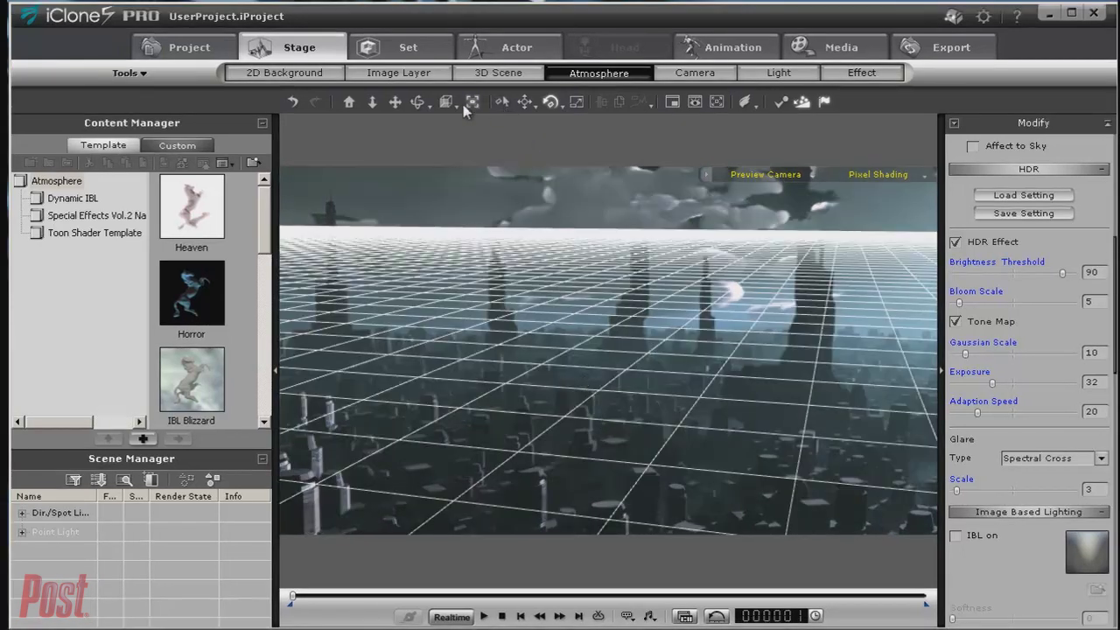
{"action": "mouse_move", "coordinate": [668, 395]}
{"action": "left_mouse_down"}
{"action": "mouse_move", "coordinate": [678, 396]}
{"action": "mouse_move", "coordinate": [679, 360]}
{"action": "mouse_move", "coordinate": [669, 410]}
{"action": "mouse_move", "coordinate": [662, 388]}
{"action": "left_mouse_up"}
{"action": "left_click", "coordinate": [395, 105]}
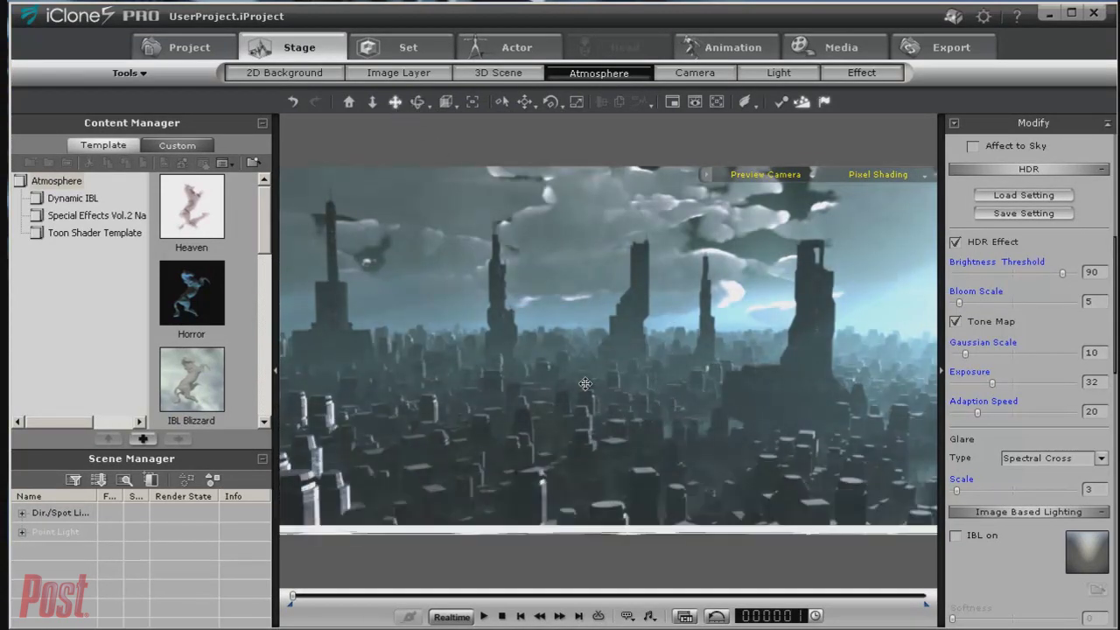
{"action": "left_click_drag", "start_coordinate": [585, 384], "coordinate": [654, 342]}
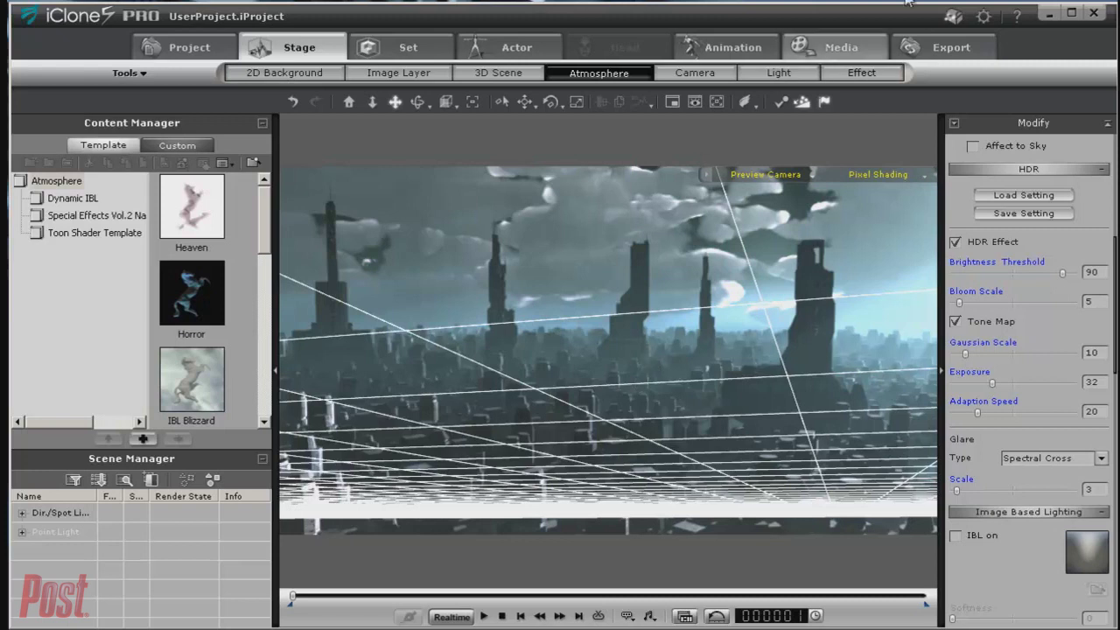
- Create a seven-point motion path curving from the sky beyond the rightmost tower around the skyline and back to that tower's base
{"action": "left_click", "coordinate": [731, 56]}
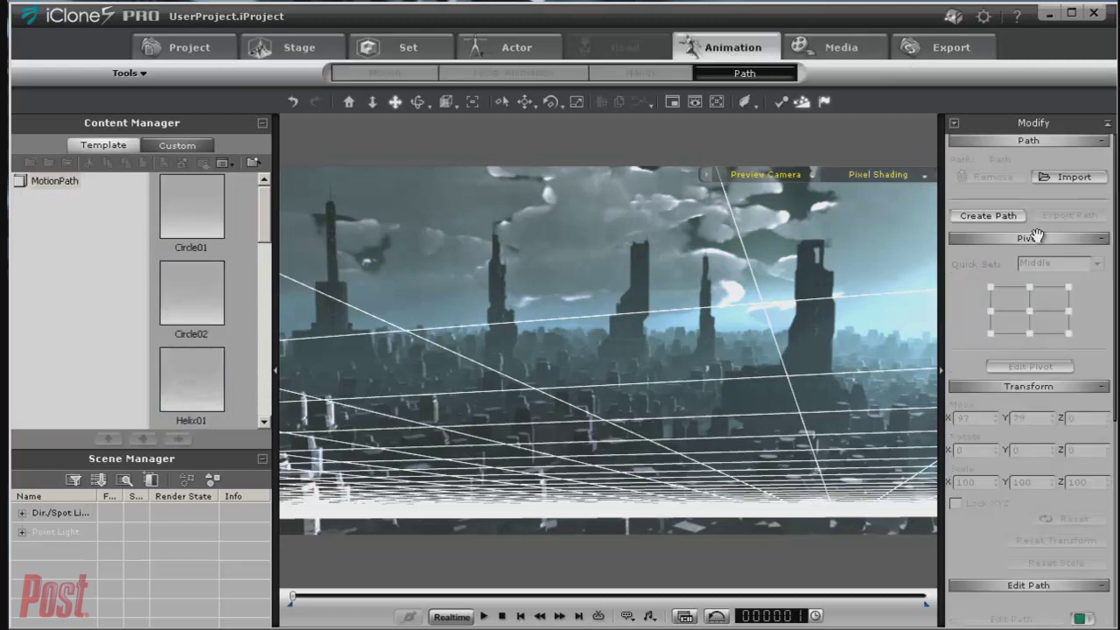
{"action": "left_click", "coordinate": [998, 217]}
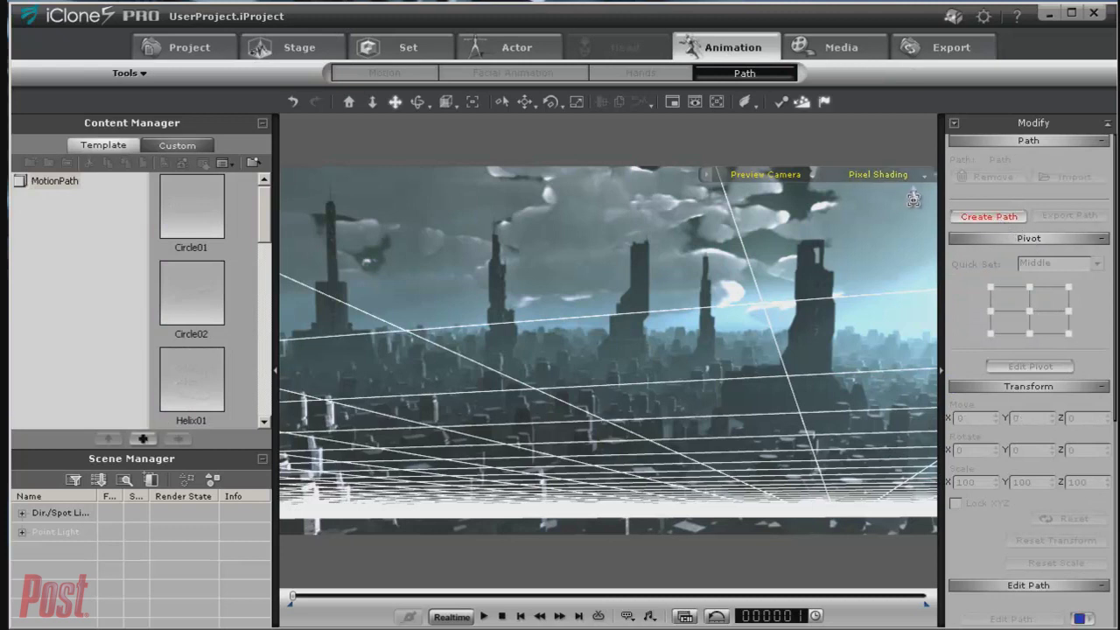
{"action": "left_click", "coordinate": [920, 200]}
{"action": "left_click", "coordinate": [680, 259]}
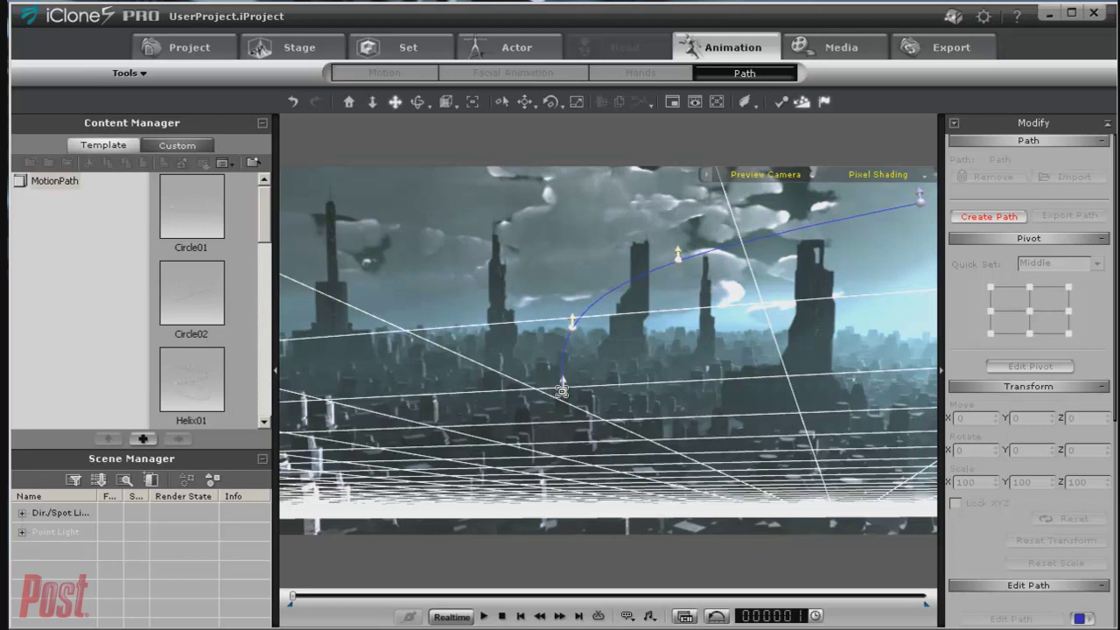
{"action": "left_click", "coordinate": [562, 394]}
{"action": "left_click", "coordinate": [622, 427]}
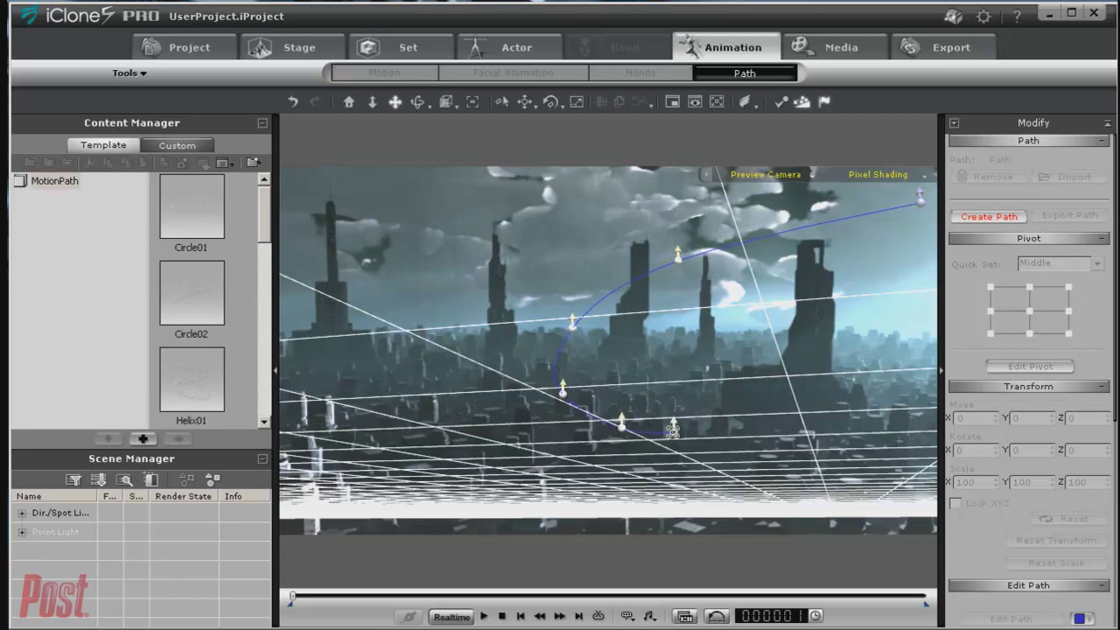
{"action": "left_click", "coordinate": [732, 427]}
{"action": "right_click", "coordinate": [822, 405]}
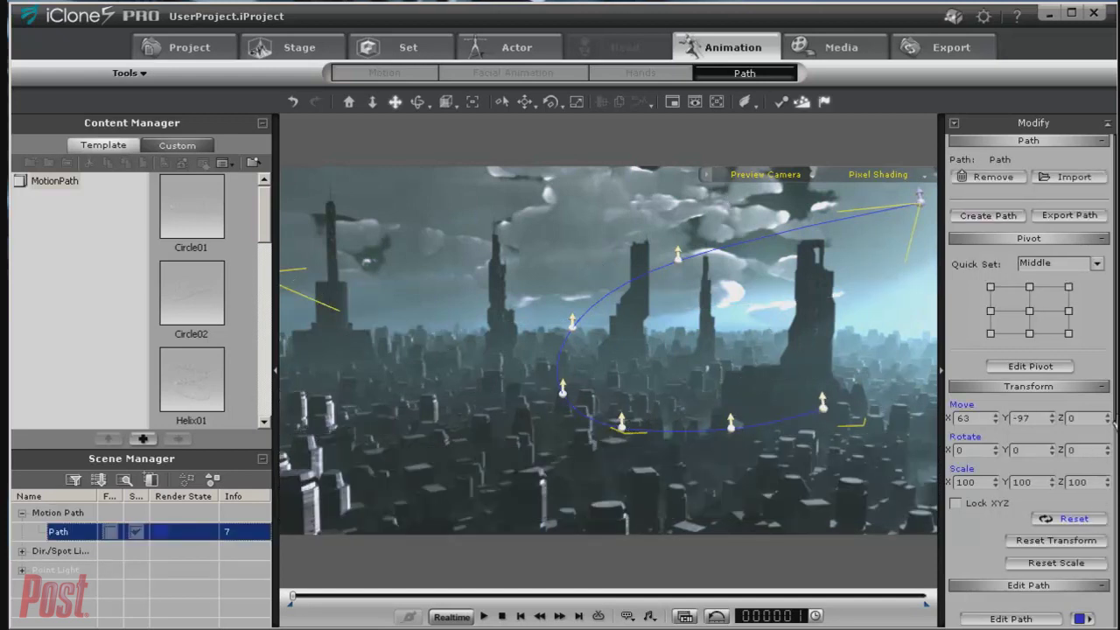
- Set the motion path's display color to red (255, 0, 0)
{"action": "scroll", "coordinate": [1115, 423], "scroll_direction": "down", "scroll_amount": 3}
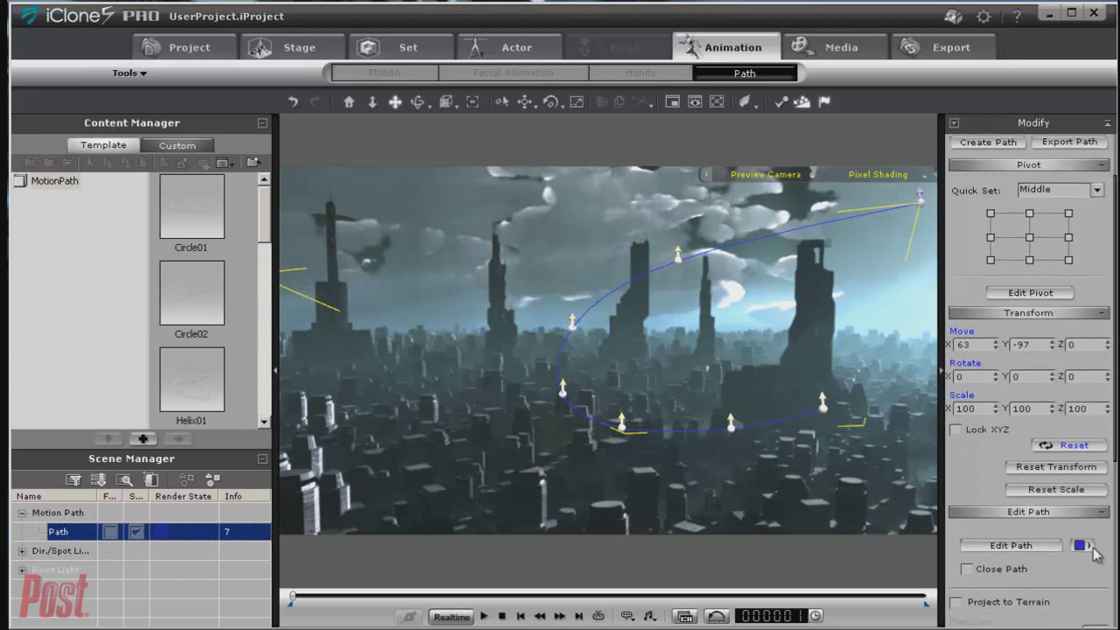
{"action": "left_click", "coordinate": [1089, 545]}
{"action": "left_click", "coordinate": [387, 242]}
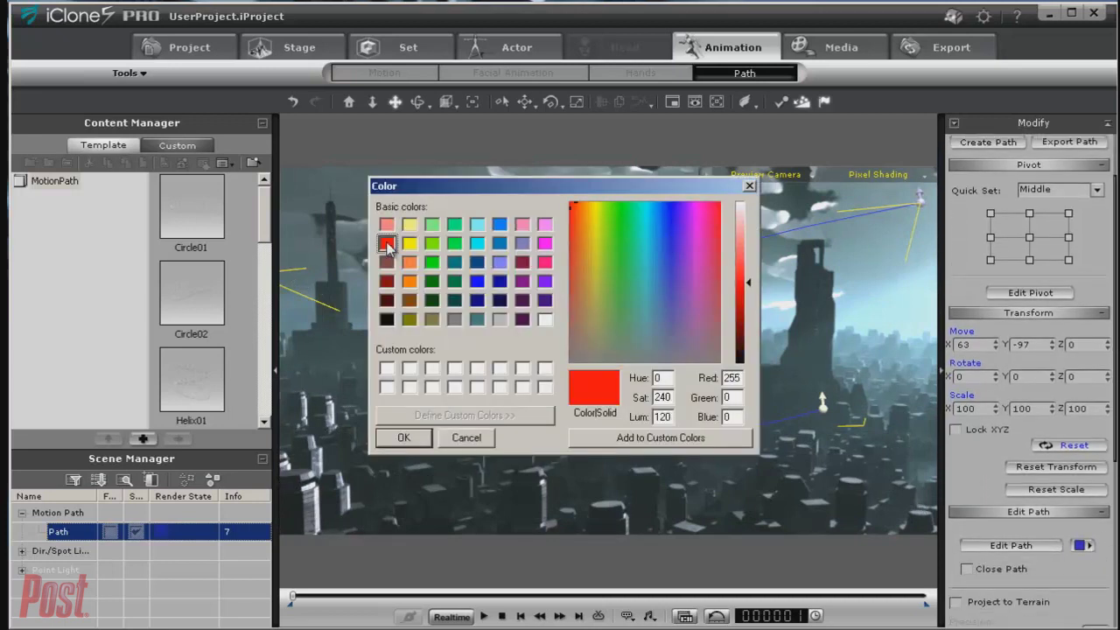
{"action": "left_click", "coordinate": [404, 438]}
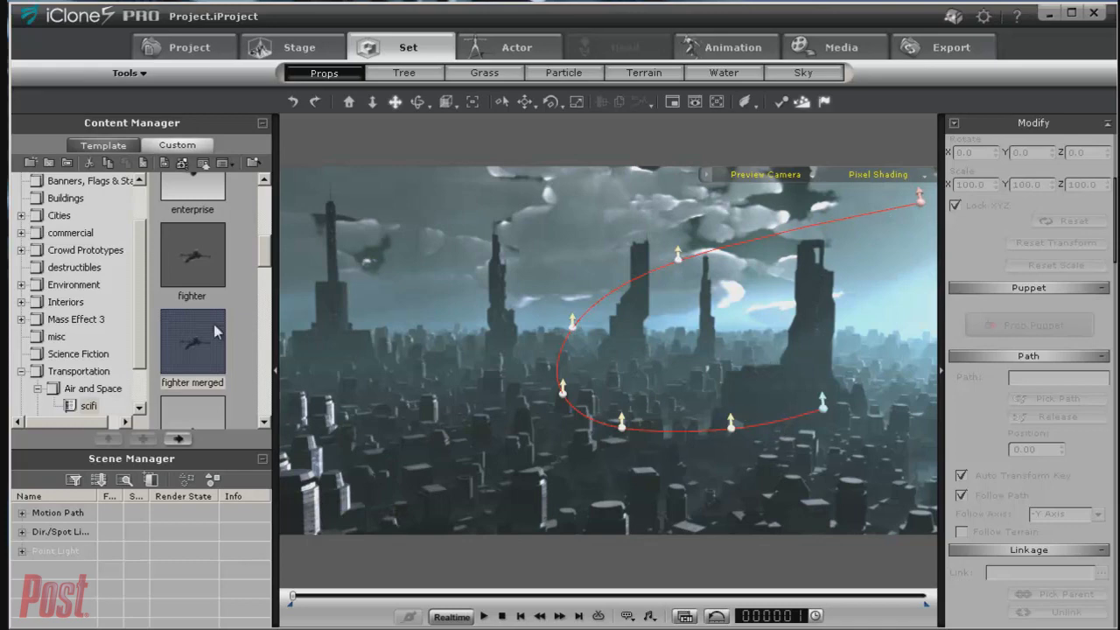
- Add the "fighter merged" prop from the custom scifi props and attach it to the motion path's first point
{"action": "double_click", "coordinate": [198, 353]}
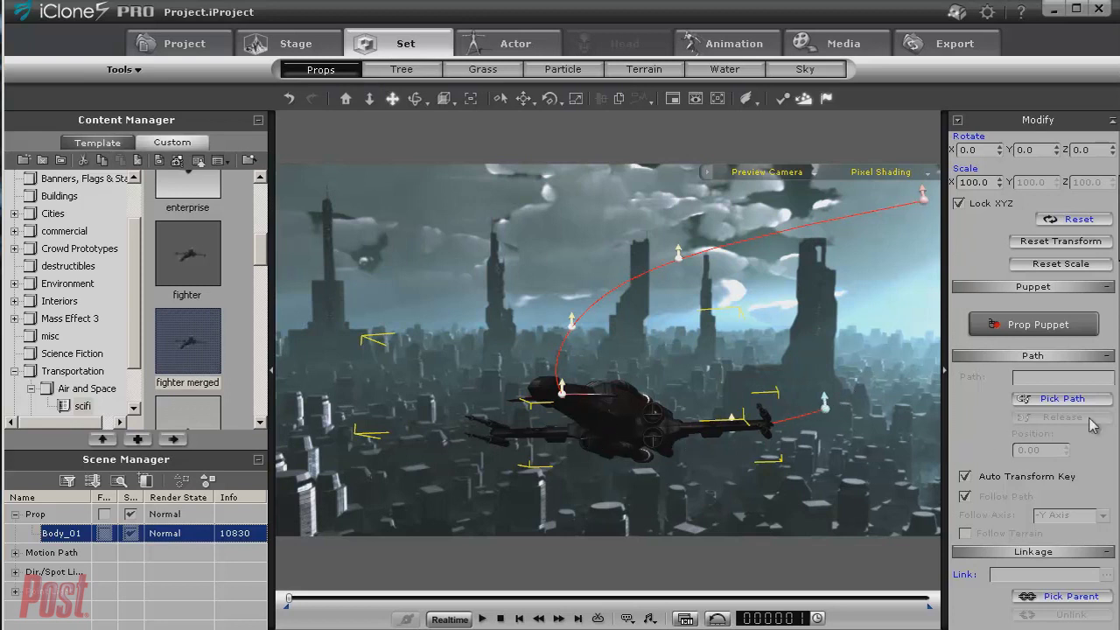
{"action": "left_click", "coordinate": [1060, 401]}
{"action": "left_click", "coordinate": [923, 199]}
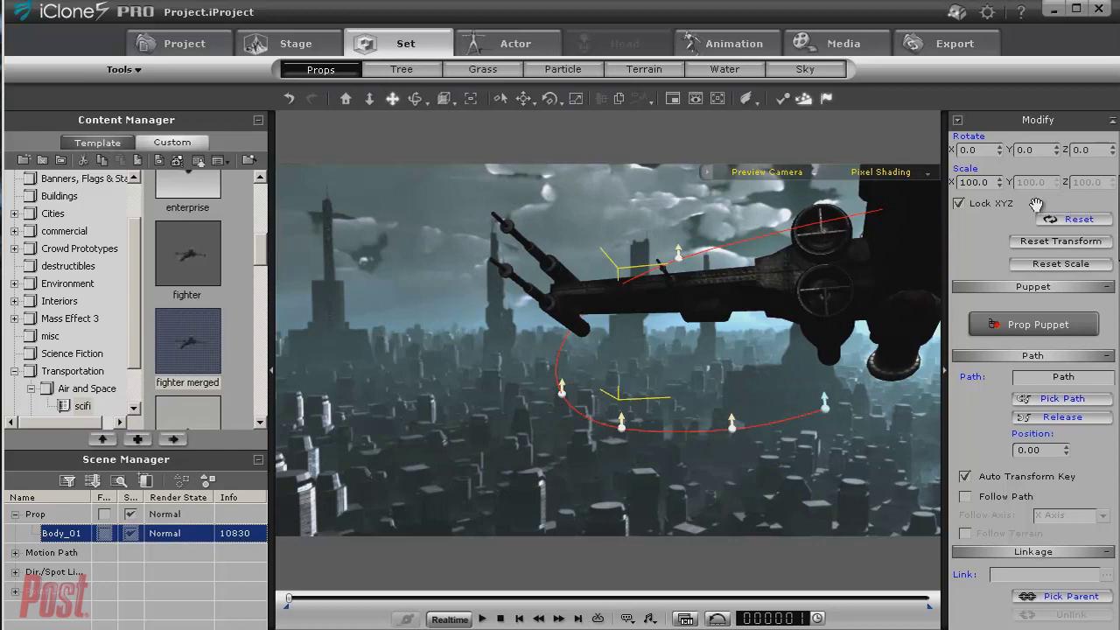
- Make the fighter follow the path's direction, using -Y Axis as the follow axis
{"action": "left_click", "coordinate": [965, 497]}
{"action": "left_click", "coordinate": [1103, 515]}
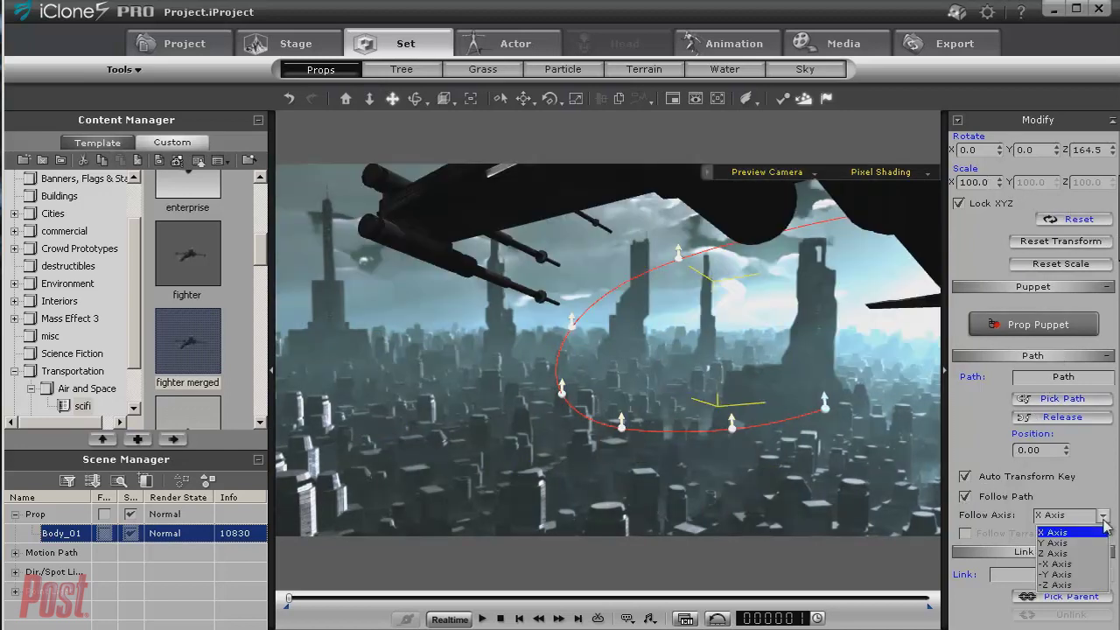
{"action": "left_click", "coordinate": [1074, 584]}
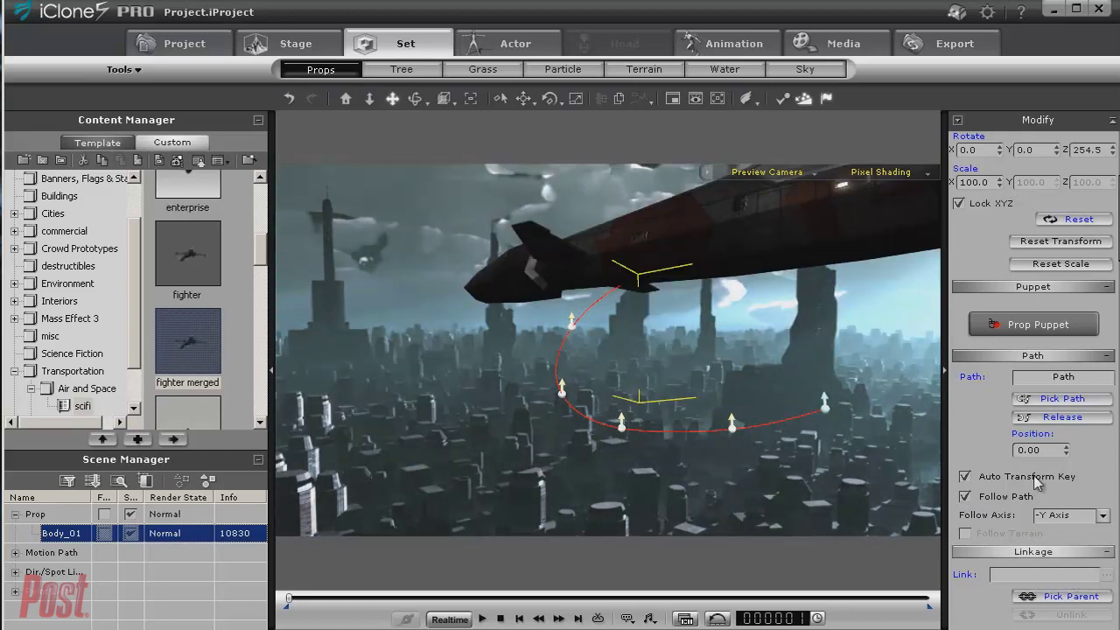
- Scale the fighter uniformly to 10 at the first frame
{"action": "double_click", "coordinate": [991, 182]}
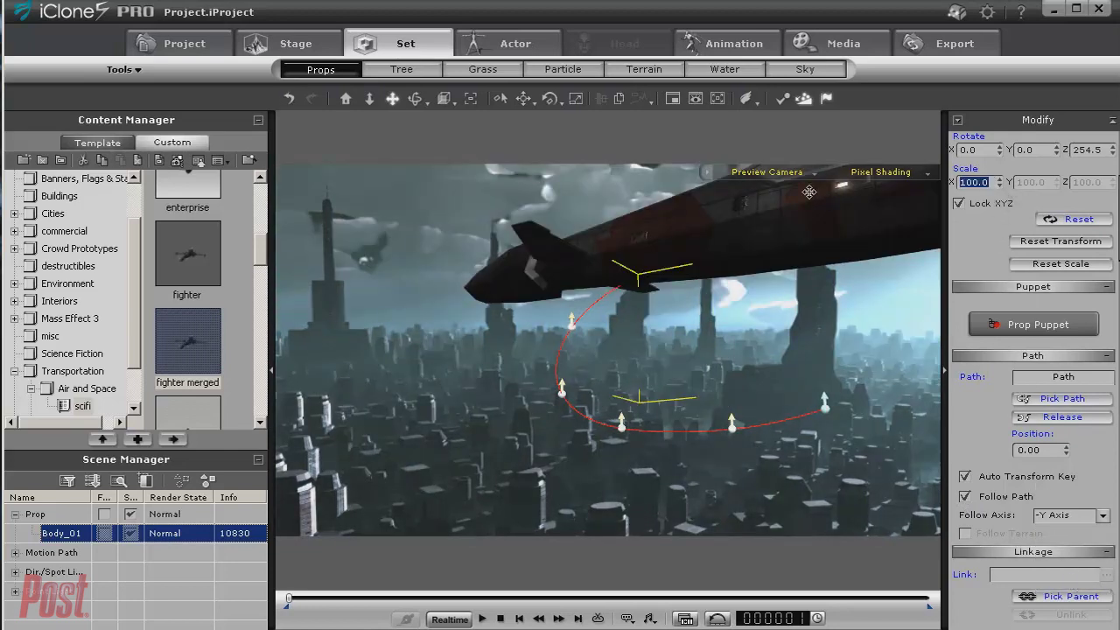
{"action": "type", "text": "10"}
{"action": "key", "text": "Return"}
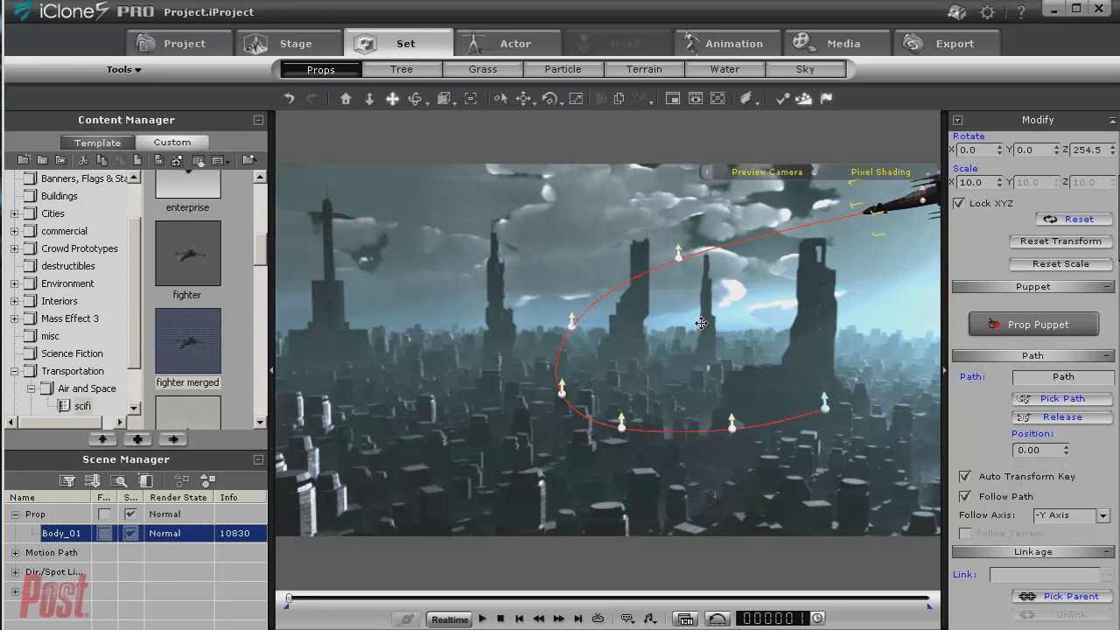
- At frame 1800, key the fighter's position to the motion path's last point
{"action": "left_click_drag", "start_coordinate": [289, 600], "coordinate": [780, 628]}
{"action": "left_click", "coordinate": [1061, 398]}
{"action": "left_click", "coordinate": [824, 408]}
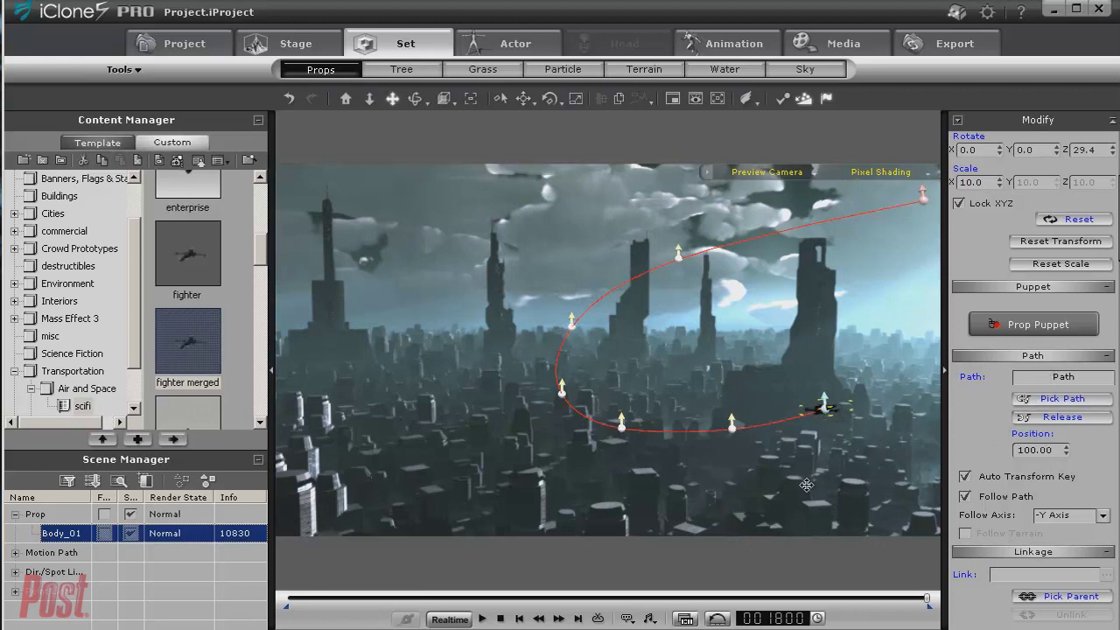
- Set the fighter's uniform scale to 0 at frame 1800 so it shrinks away along the path
{"action": "double_click", "coordinate": [974, 182]}
{"action": "type", "text": "0"}
{"action": "key", "text": "Return"}
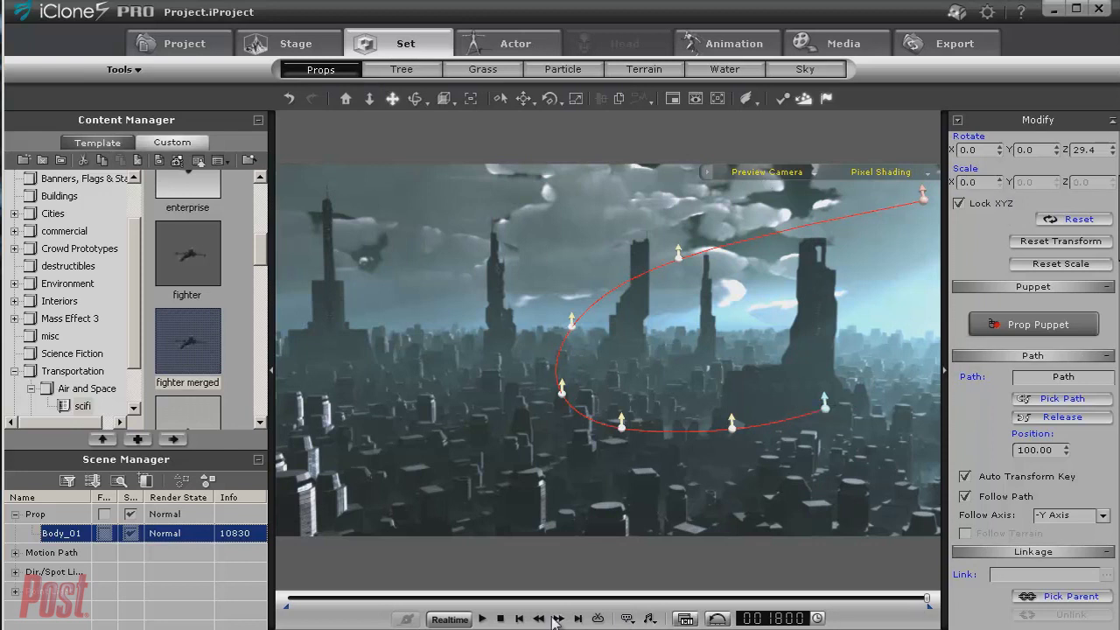
- Return to the first frame and play back the fighter's flight along the path
{"action": "left_click", "coordinate": [519, 619]}
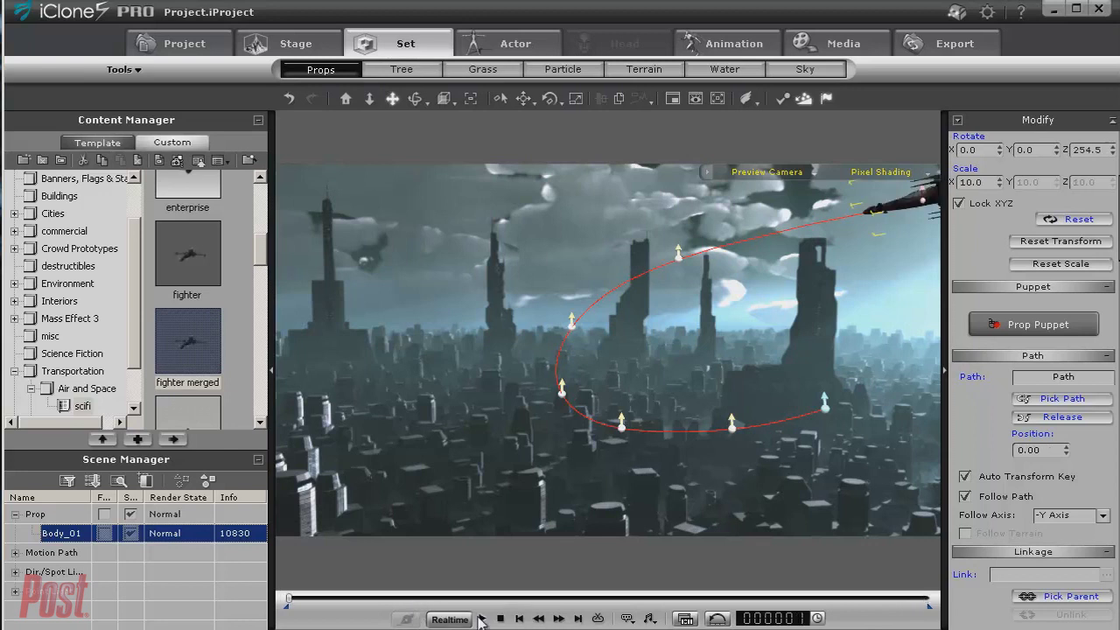
{"action": "left_click", "coordinate": [481, 619]}
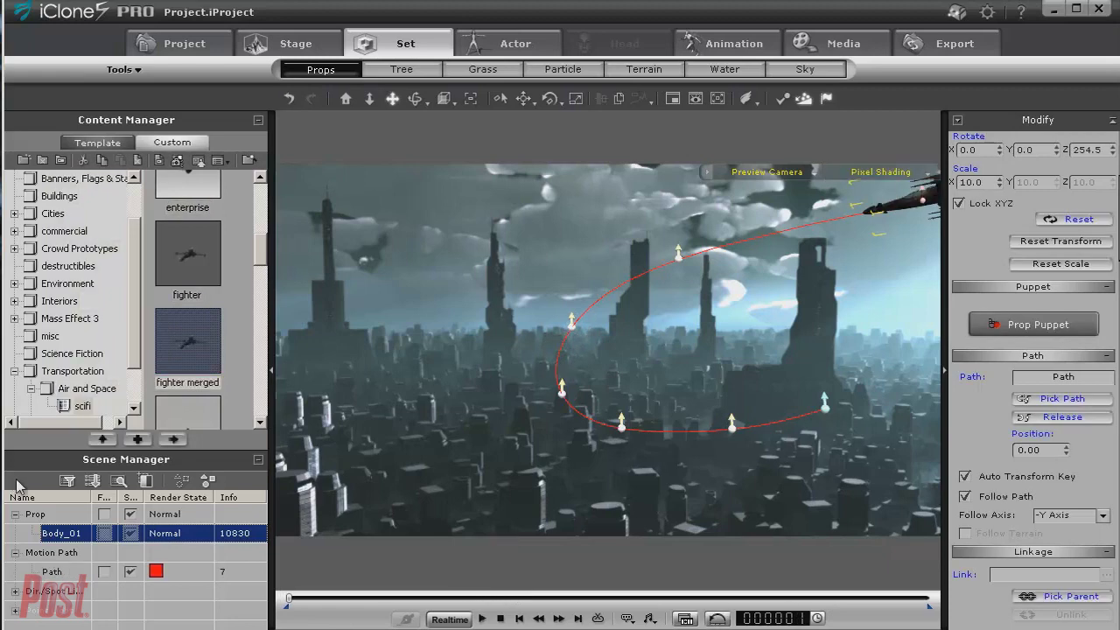
- Move the whole motion path along the X axis to about X 48
{"action": "left_click", "coordinate": [58, 573]}
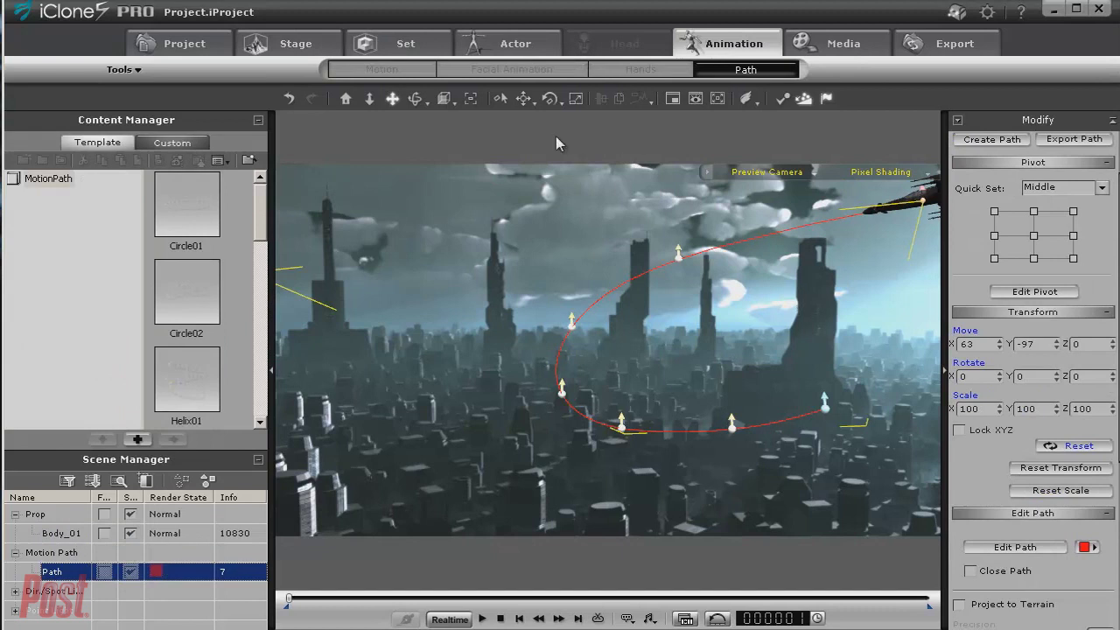
{"action": "left_click", "coordinate": [522, 99]}
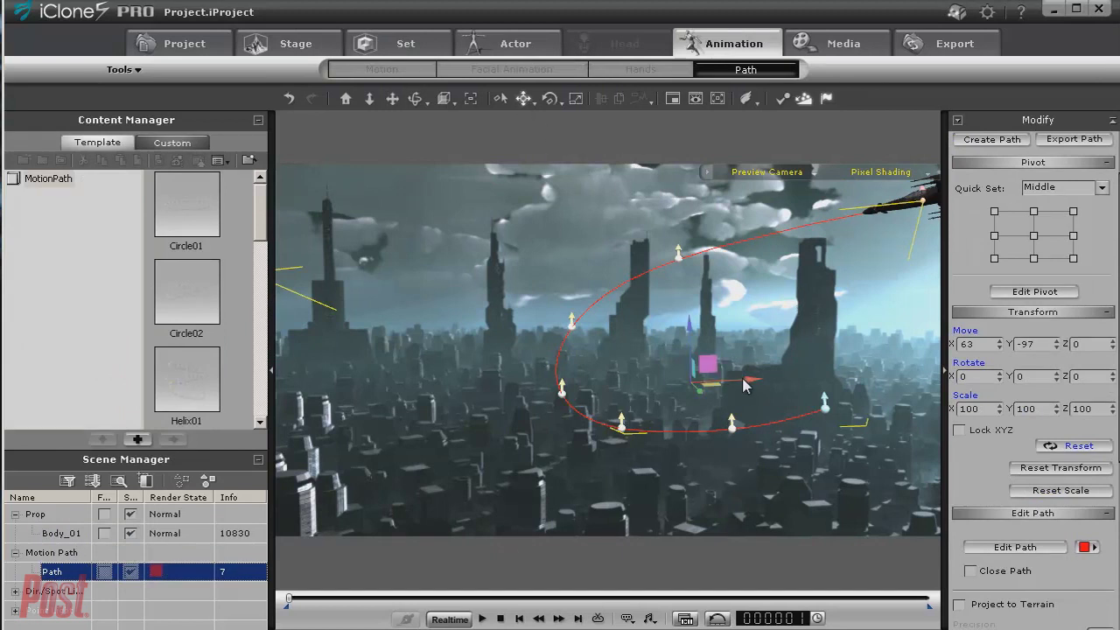
{"action": "left_click_drag", "start_coordinate": [743, 379], "coordinate": [703, 386]}
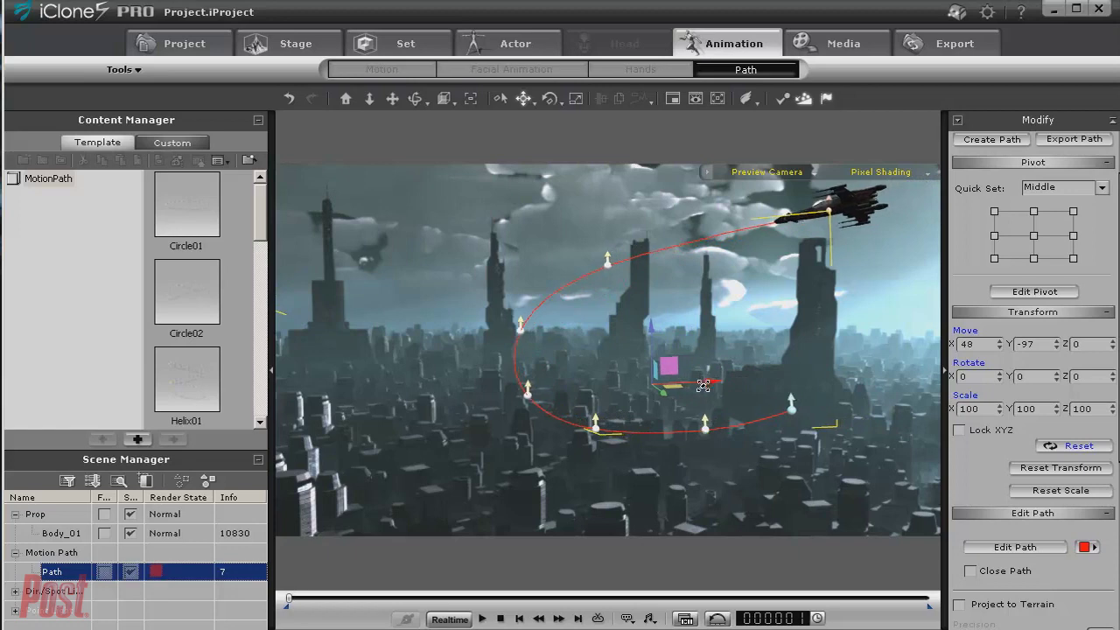
- Duplicate the fighter twice, placing both copies beside the original at the start of the path
{"action": "left_click", "coordinate": [864, 209]}
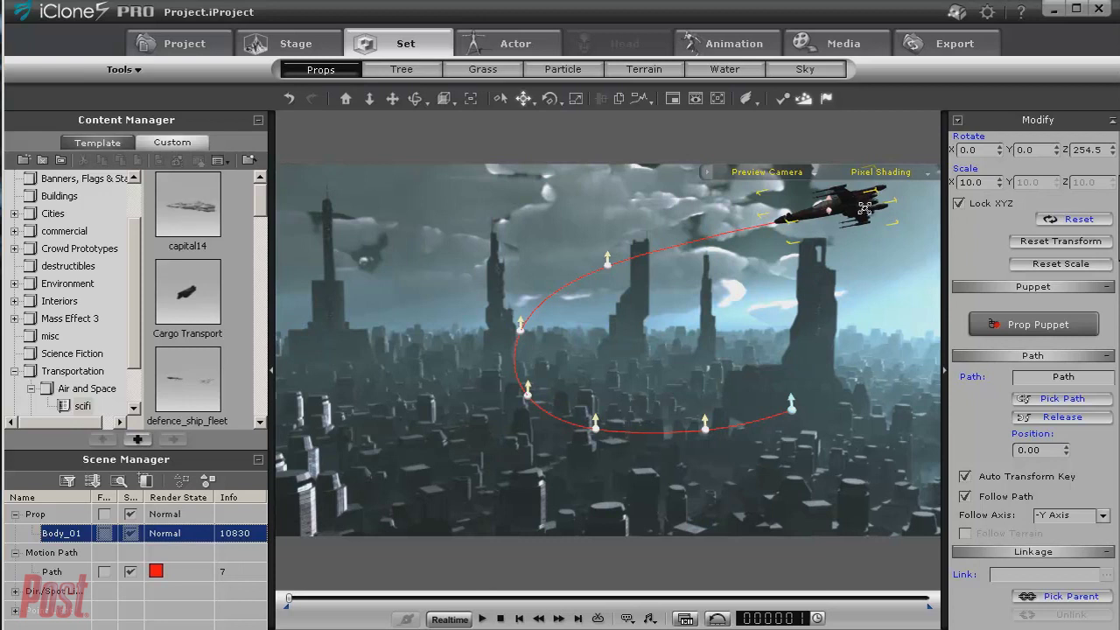
{"action": "left_click_drag", "start_coordinate": [864, 211], "coordinate": [835, 210], "text": "ctrl"}
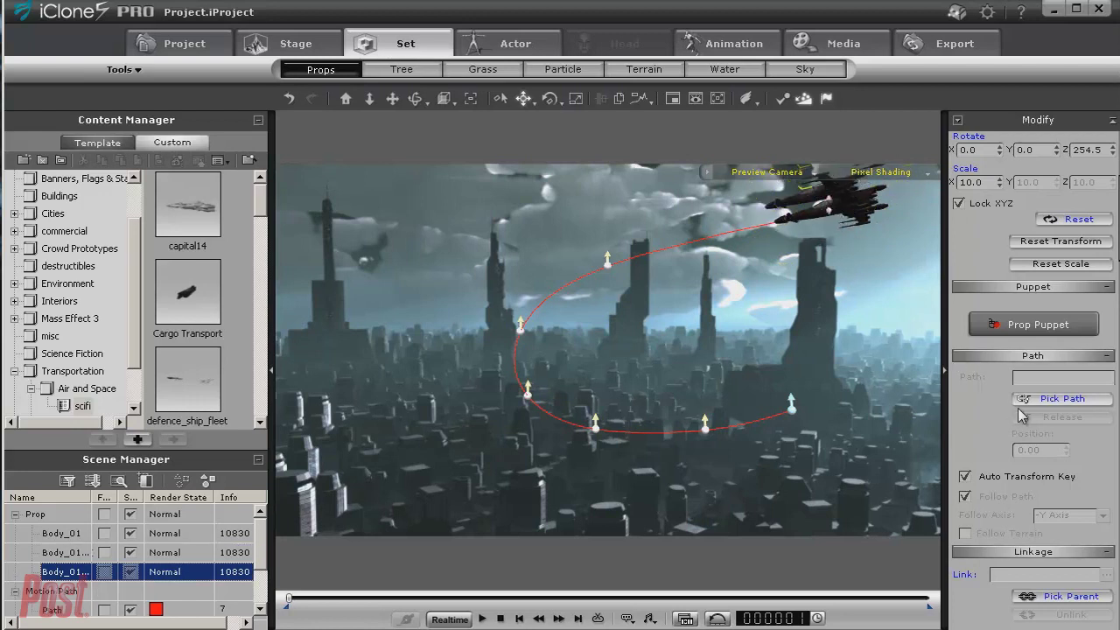
- Attach both fighter copies to the original fighter as their parent
{"action": "scroll", "coordinate": [1117, 267], "scroll_direction": "down", "scroll_amount": 5}
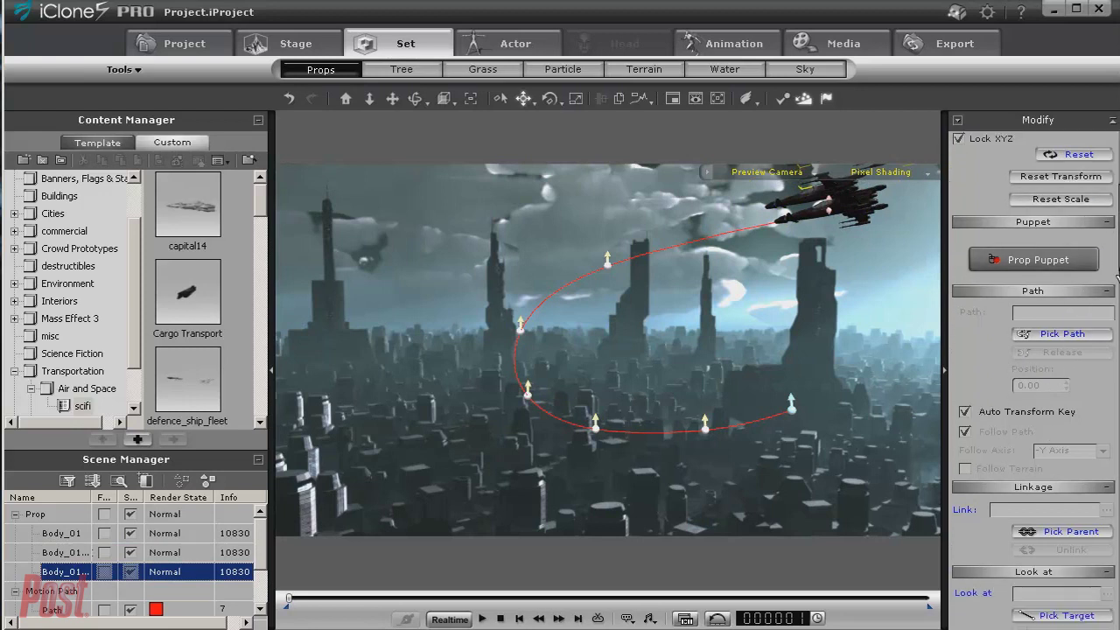
{"action": "left_click", "coordinate": [1061, 569]}
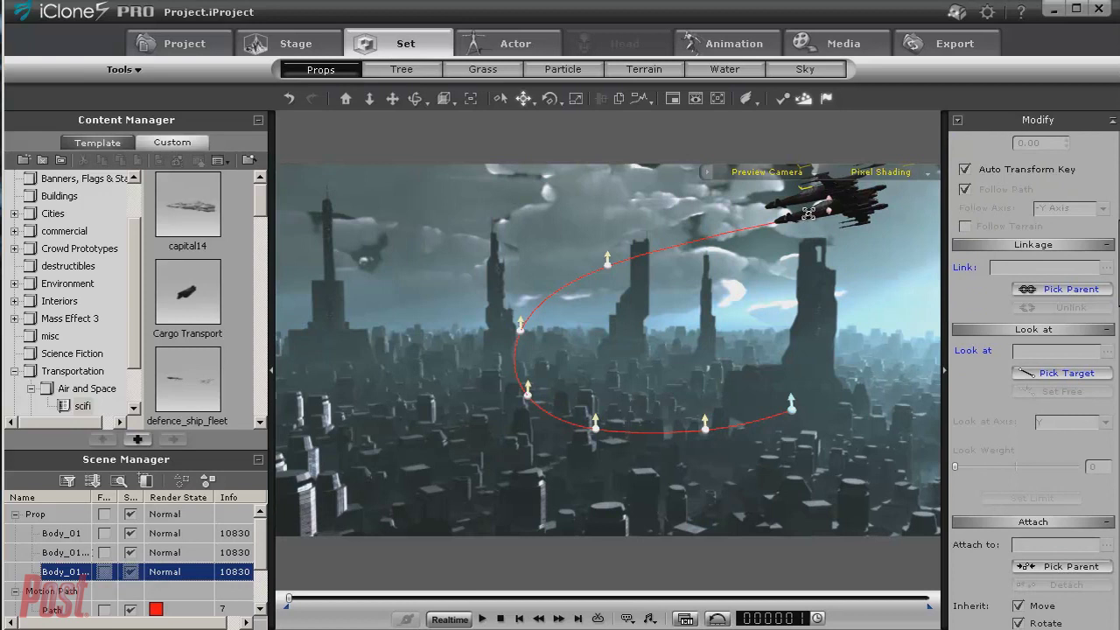
{"action": "left_click", "coordinate": [807, 213]}
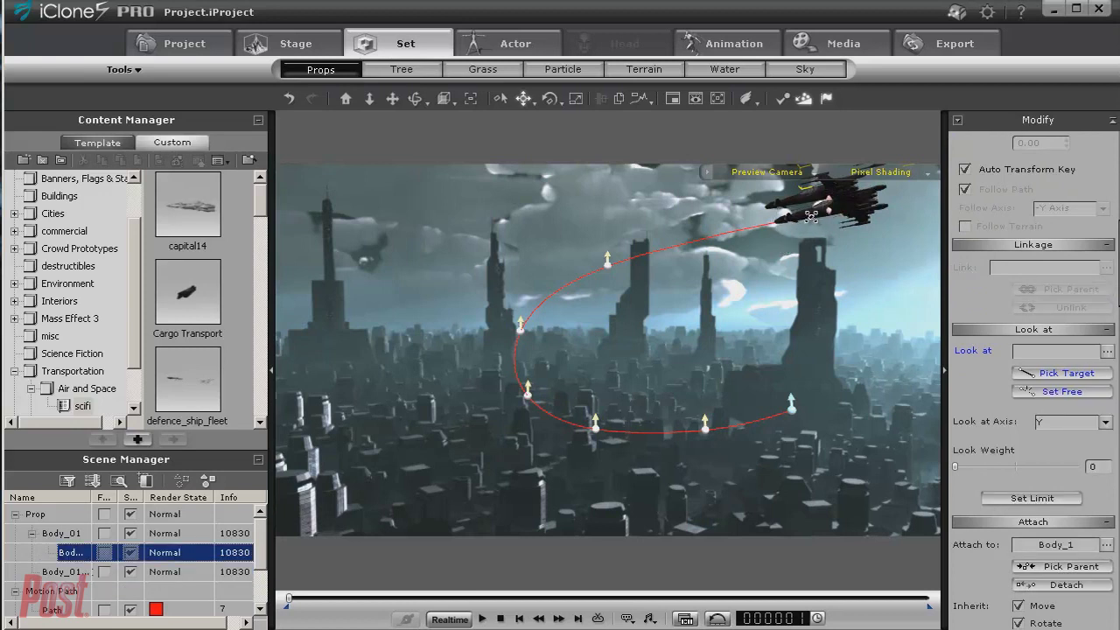
{"action": "left_click", "coordinate": [827, 220]}
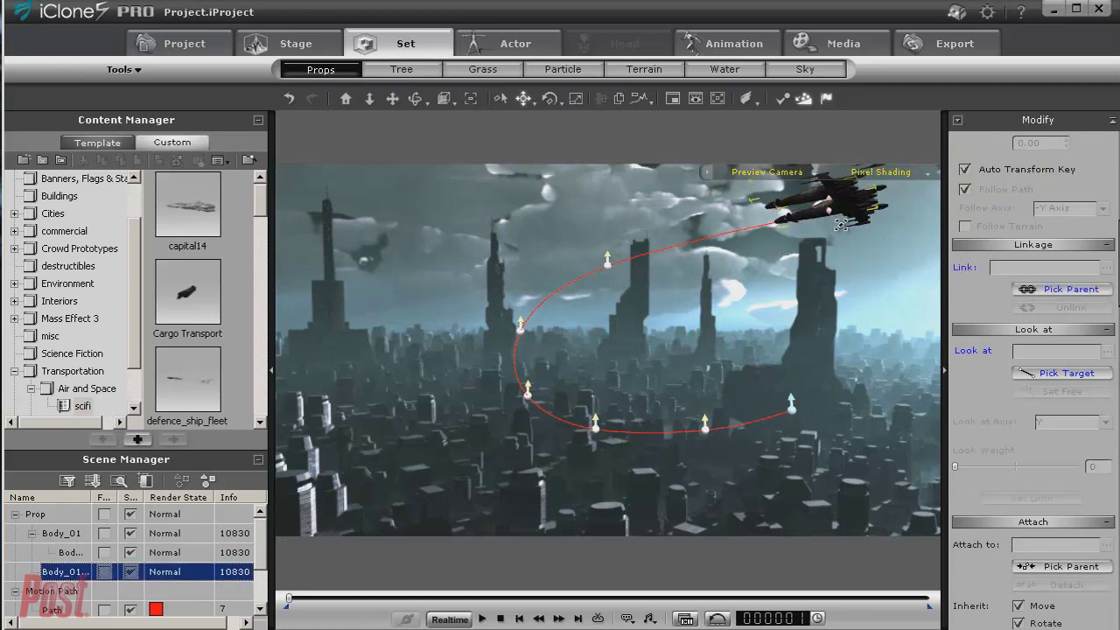
{"action": "left_click", "coordinate": [1040, 570]}
{"action": "left_click", "coordinate": [836, 200]}
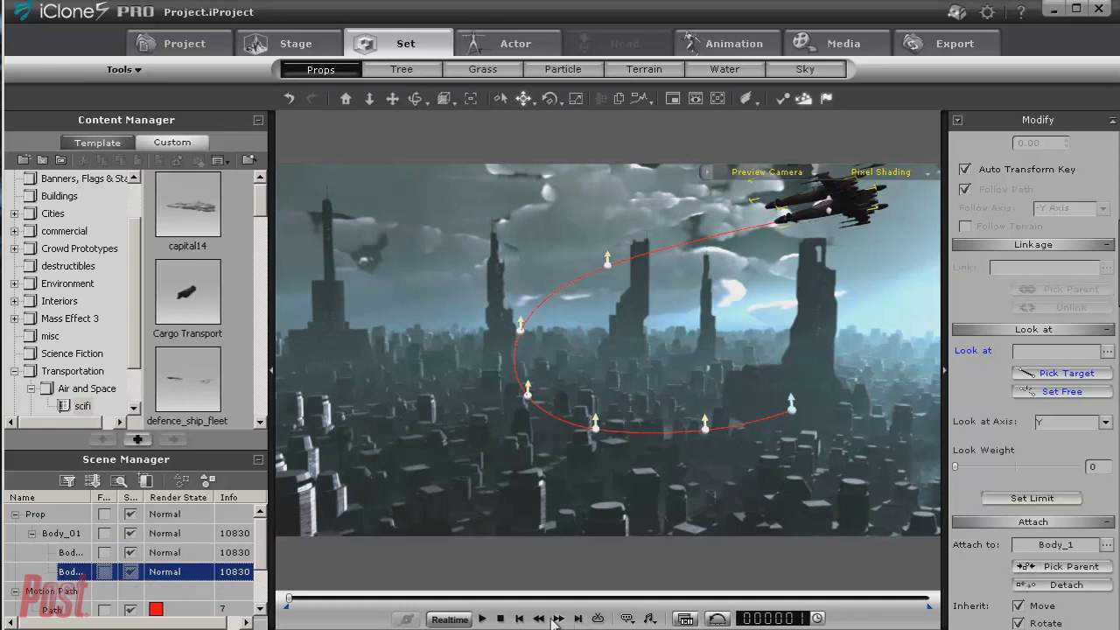
- Play back the three-fighter formation's flight along the path, stopping the playback partway
{"action": "left_click", "coordinate": [482, 618]}
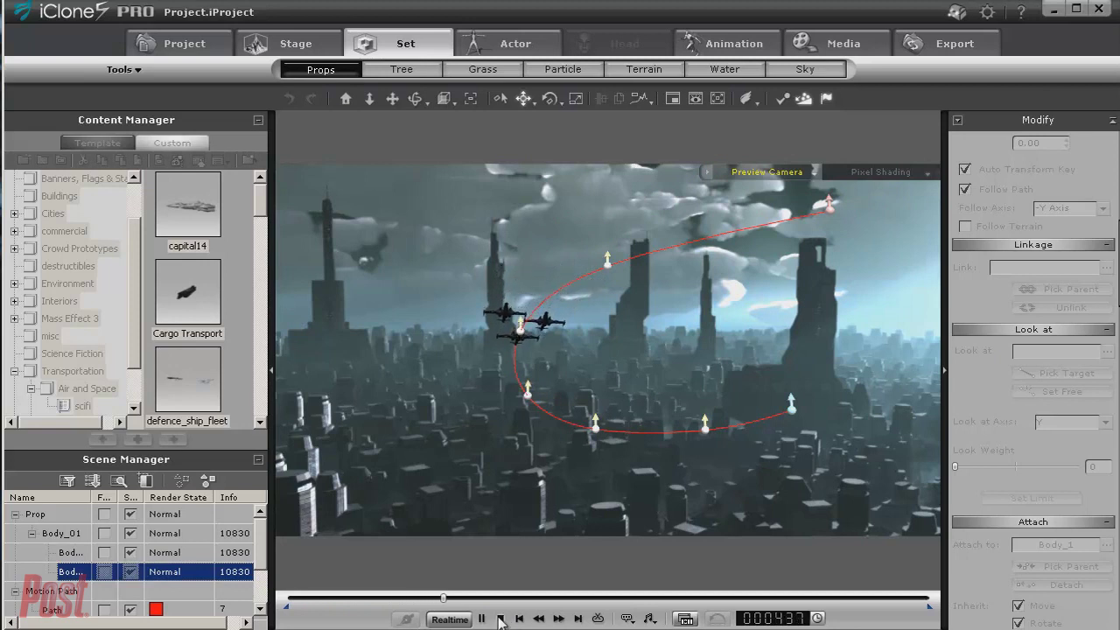
{"action": "left_click", "coordinate": [505, 620]}
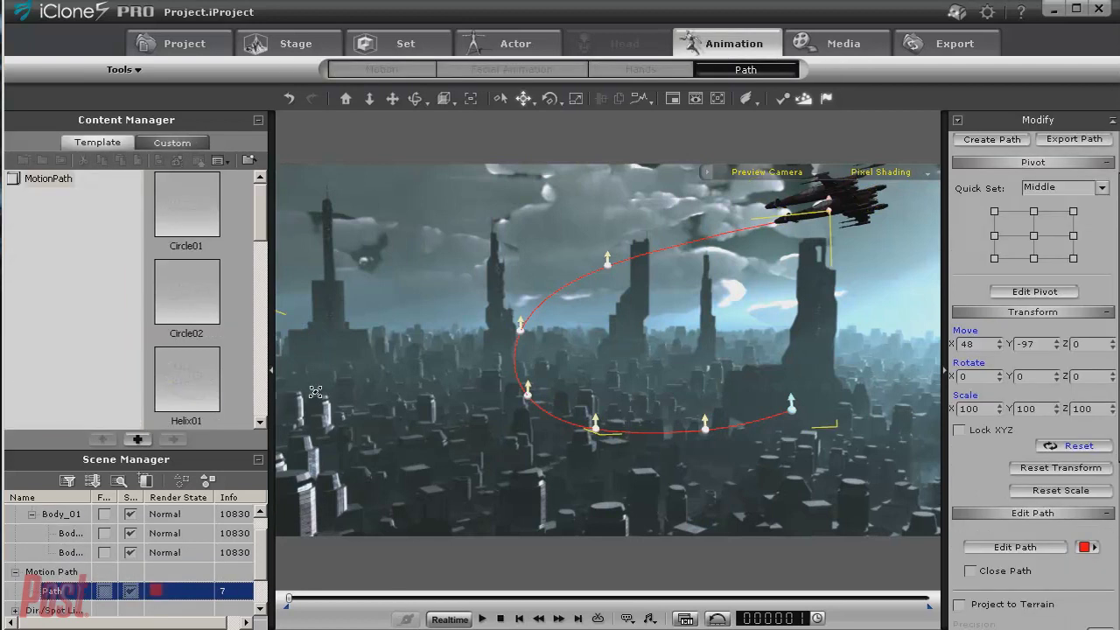
- Edit the motion path and tilt the second control point and the three along its lower curve to bank the fighters
{"action": "left_click", "coordinate": [1034, 547]}
{"action": "left_click", "coordinate": [606, 265]}
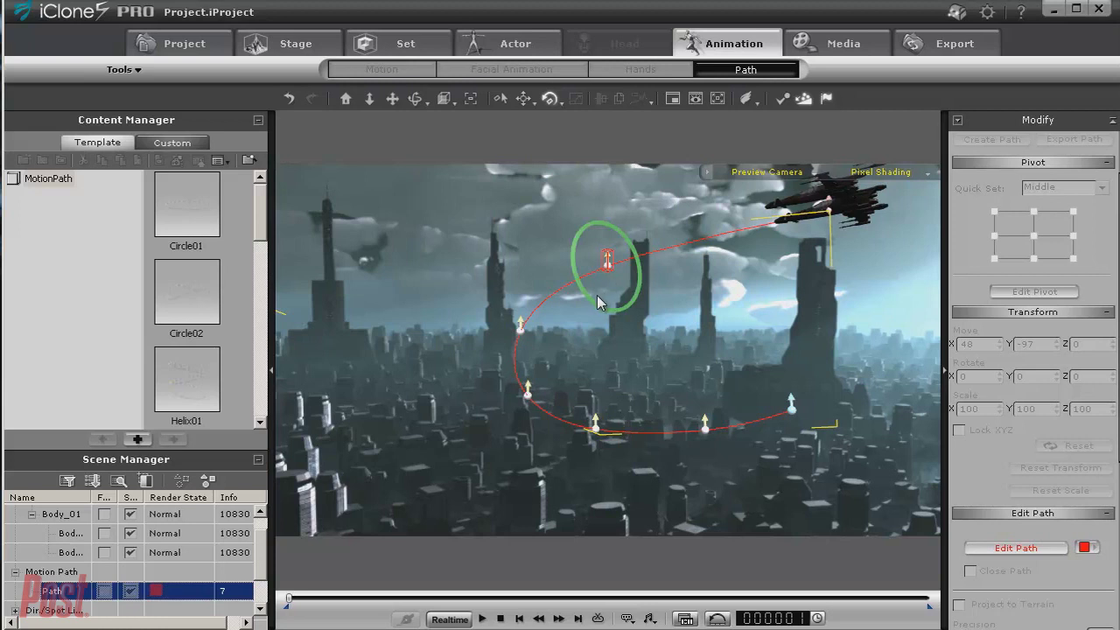
{"action": "left_click_drag", "start_coordinate": [586, 295], "coordinate": [658, 320]}
{"action": "left_click", "coordinate": [528, 396]}
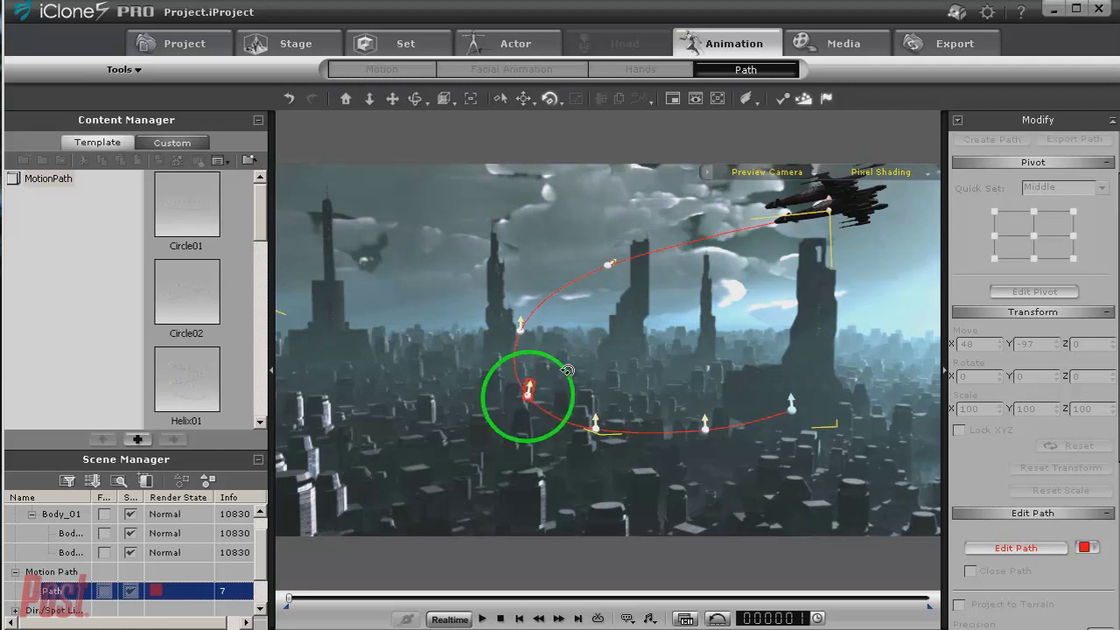
{"action": "left_click", "coordinate": [596, 425]}
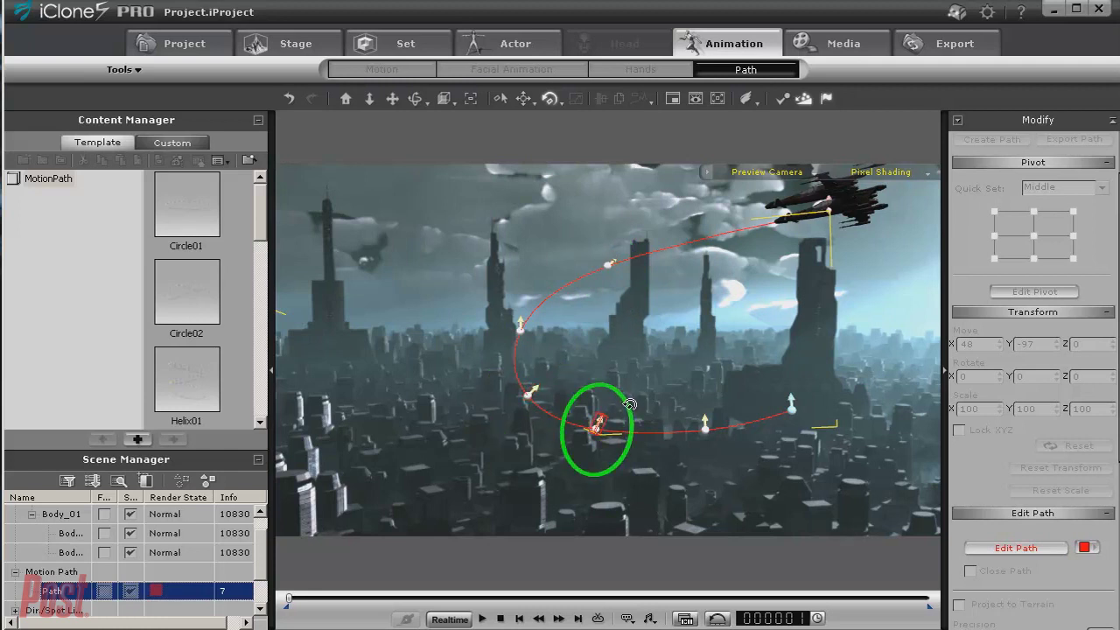
{"action": "left_click", "coordinate": [707, 431]}
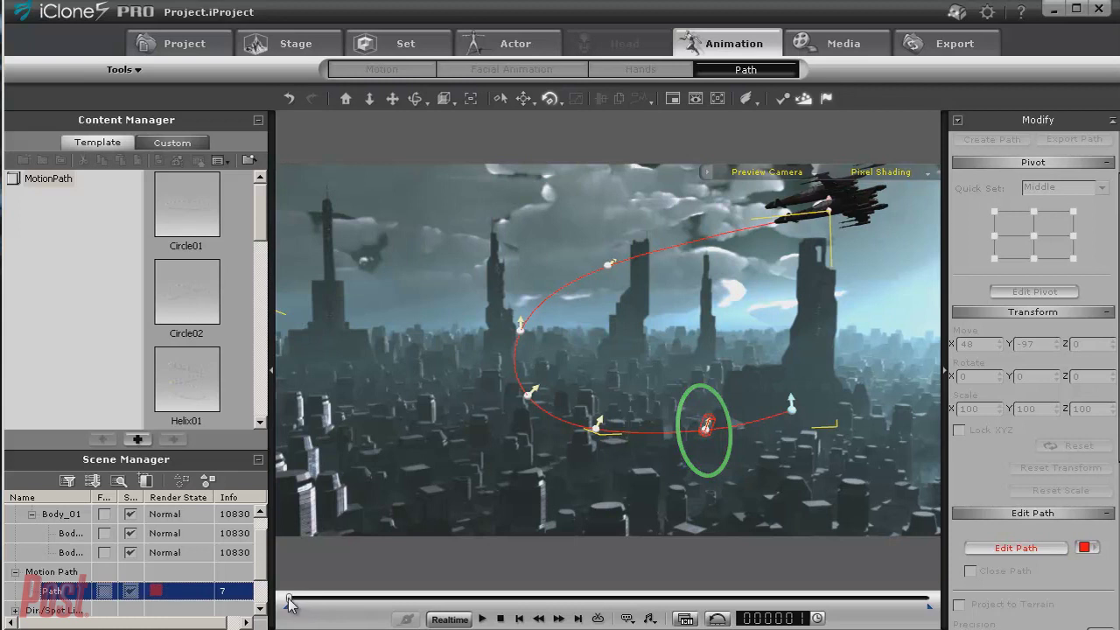
- Scrub to about frame 106, reduce the second control point's tilt, and tilt the third point slightly
{"action": "left_click_drag", "start_coordinate": [290, 603], "coordinate": [326, 606]}
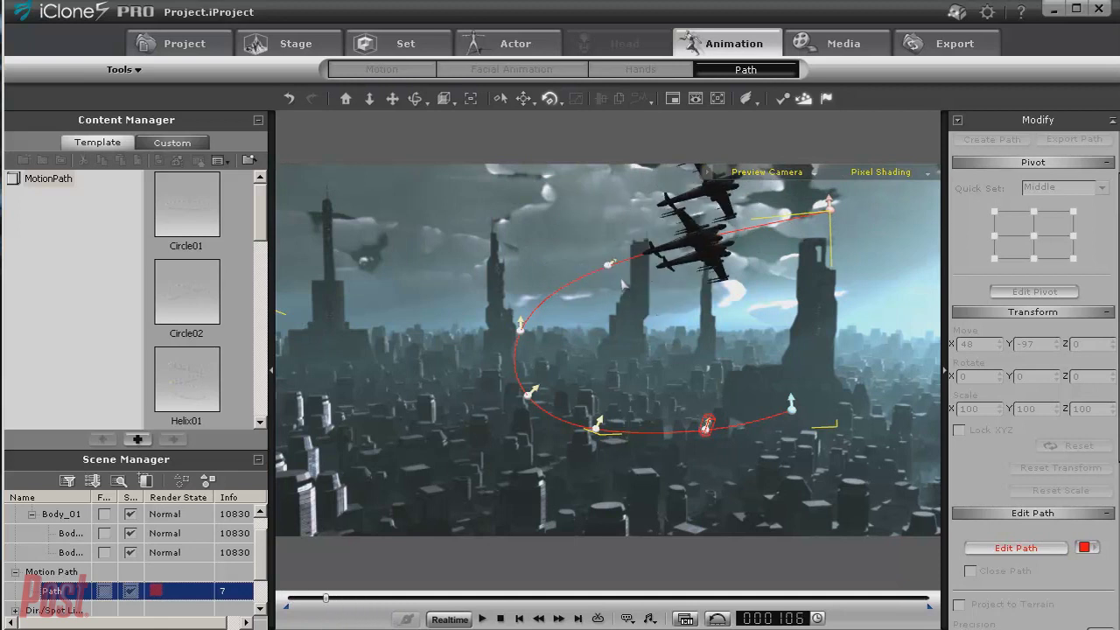
{"action": "left_click", "coordinate": [610, 266]}
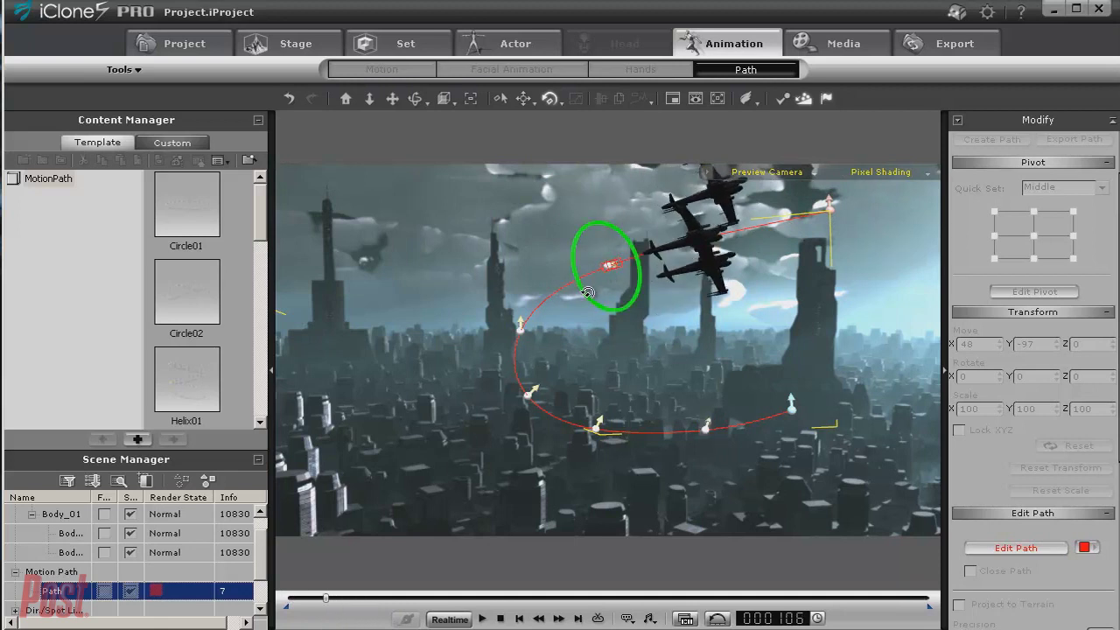
{"action": "left_click_drag", "start_coordinate": [586, 290], "coordinate": [570, 276]}
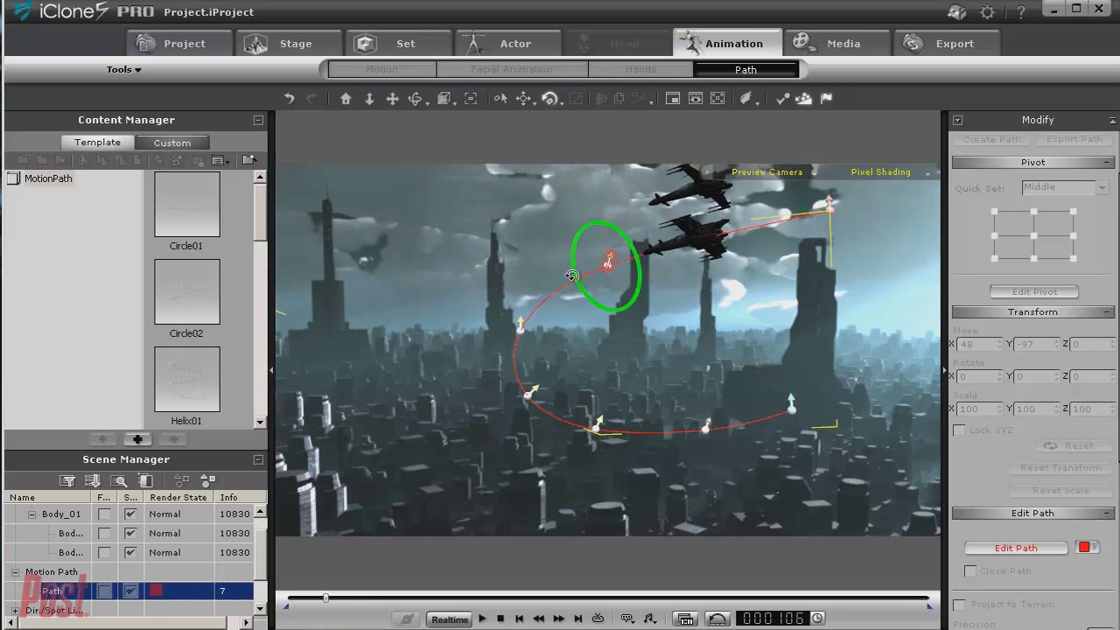
{"action": "left_click", "coordinate": [521, 330]}
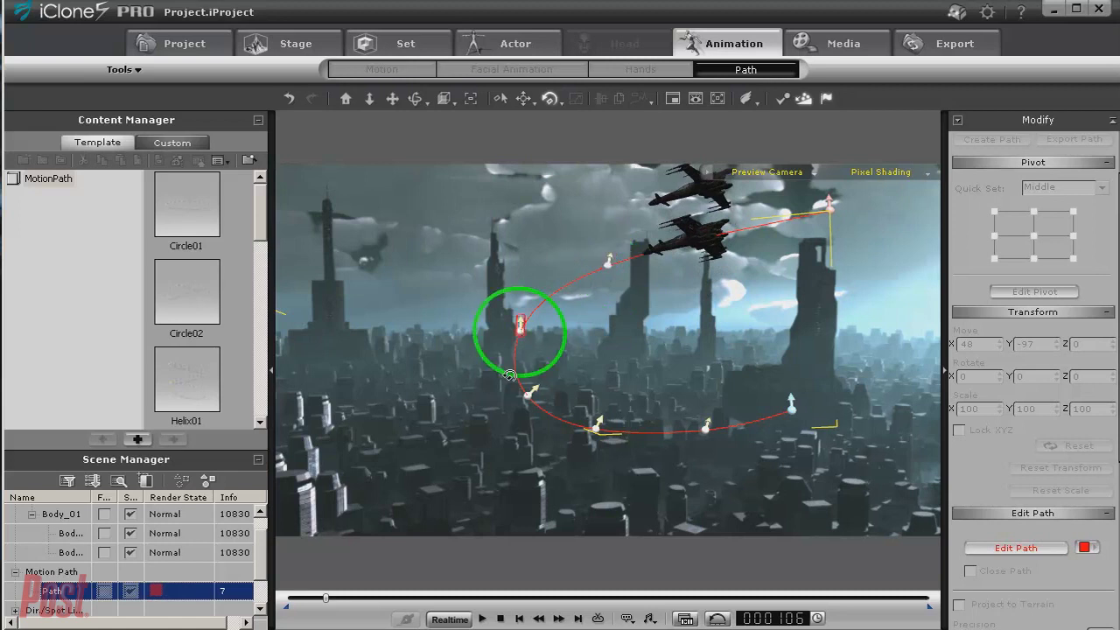
{"action": "left_click_drag", "start_coordinate": [509, 375], "coordinate": [490, 373]}
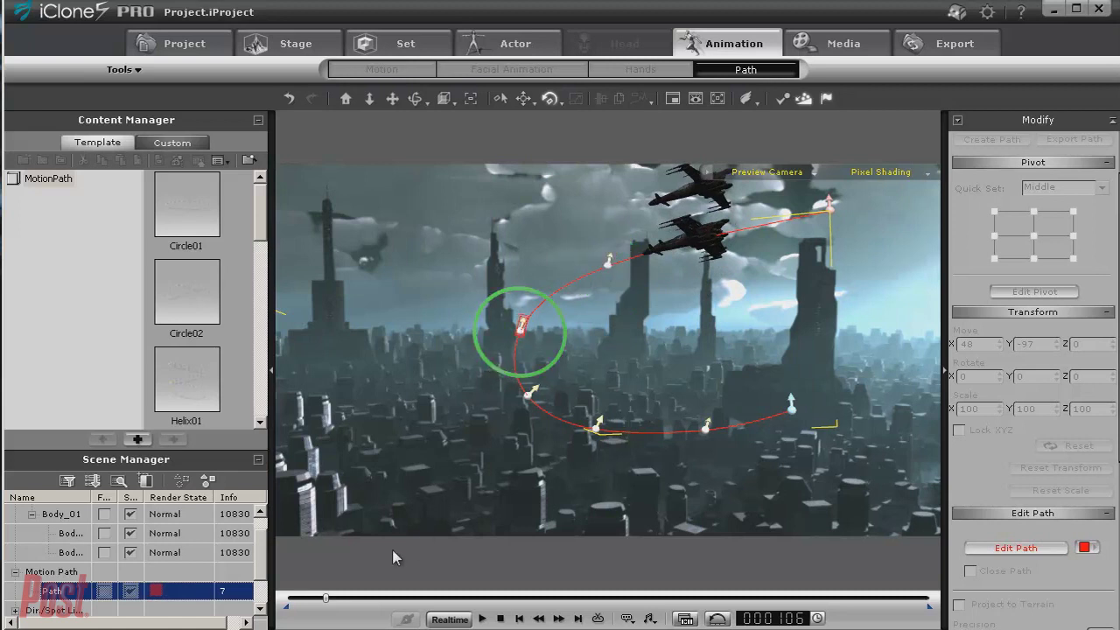
- Play back the banked formation flight from the first frame and pause it partway along the path
{"action": "left_click_drag", "start_coordinate": [329, 604], "coordinate": [282, 621]}
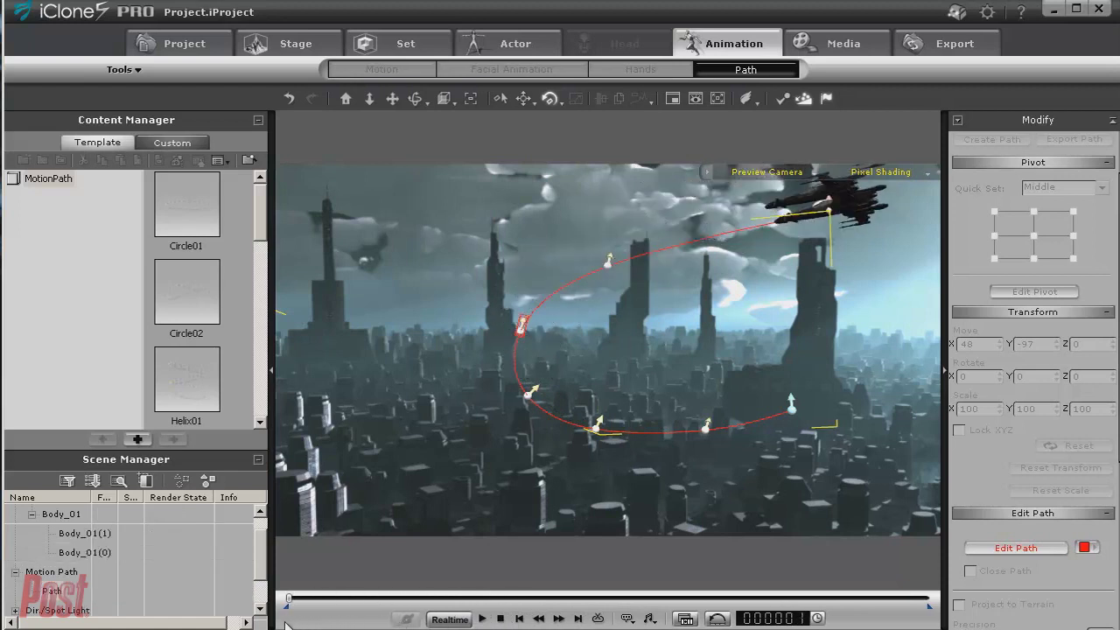
{"action": "left_click", "coordinate": [483, 618]}
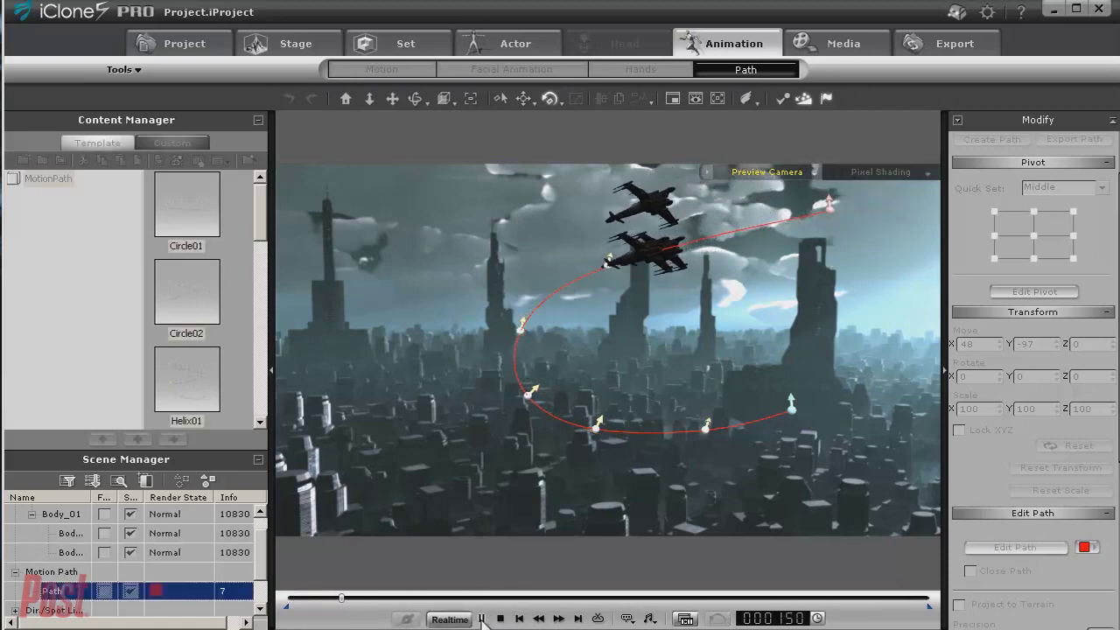
{"action": "left_click", "coordinate": [481, 618]}
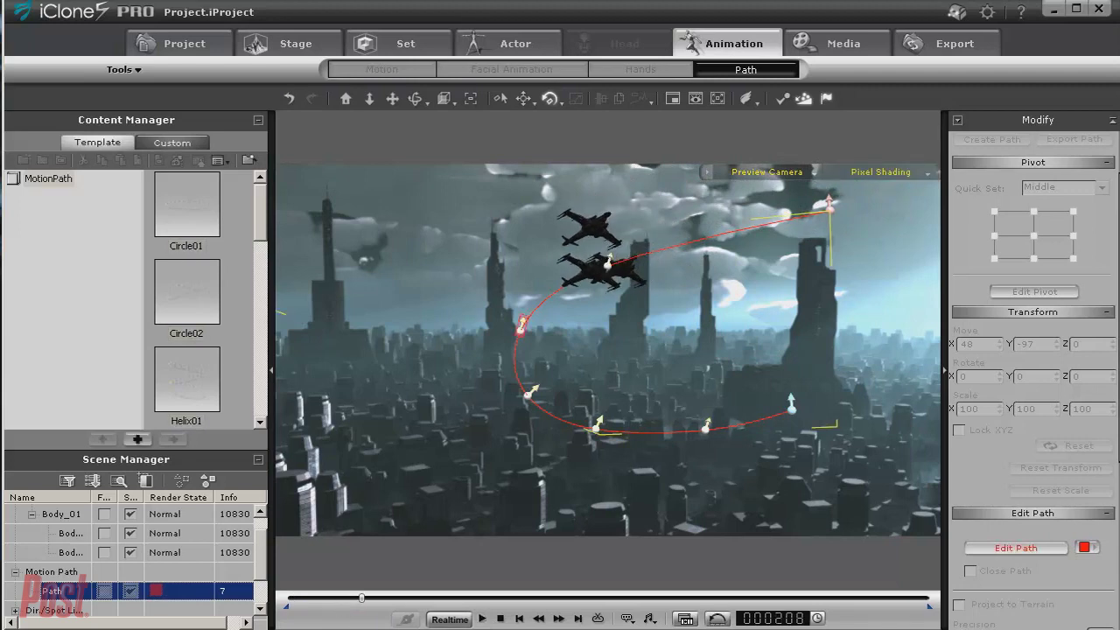
- Display the parent fighter's tracks in the timeline and zoom out to show the whole project length
{"action": "left_click", "coordinate": [53, 514]}
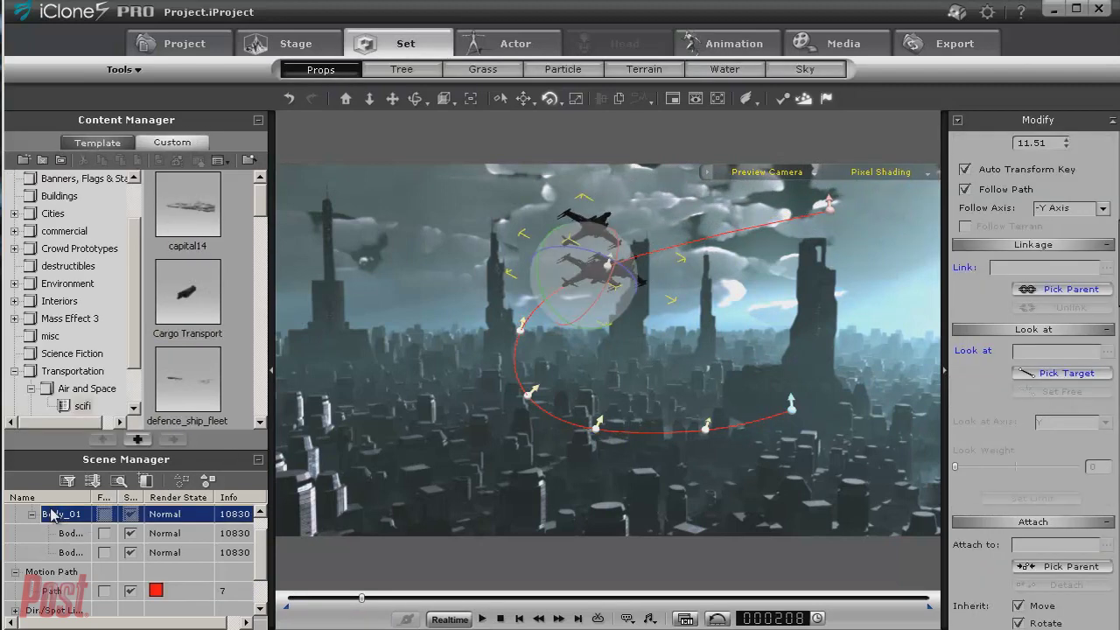
{"action": "left_click", "coordinate": [685, 618]}
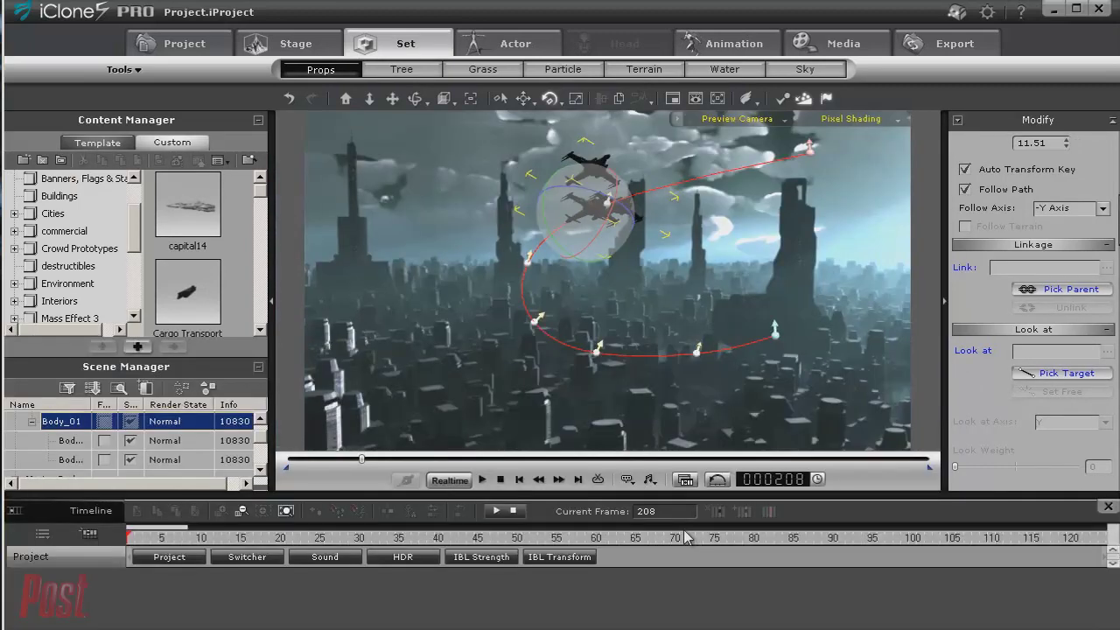
{"action": "left_click", "coordinate": [90, 535]}
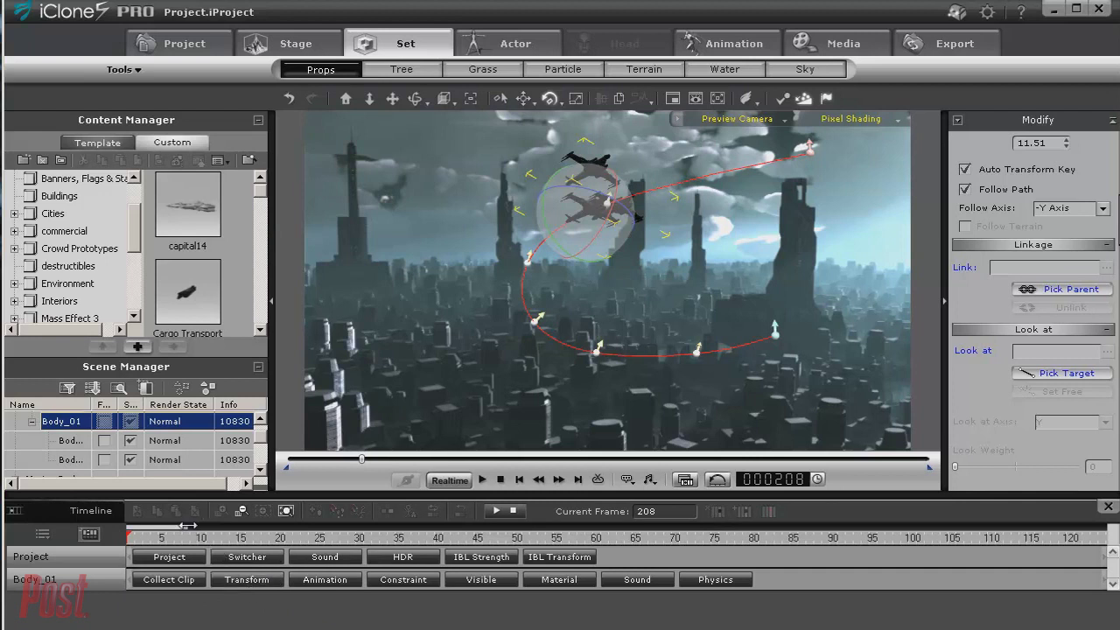
{"action": "left_click_drag", "start_coordinate": [187, 525], "coordinate": [1109, 518]}
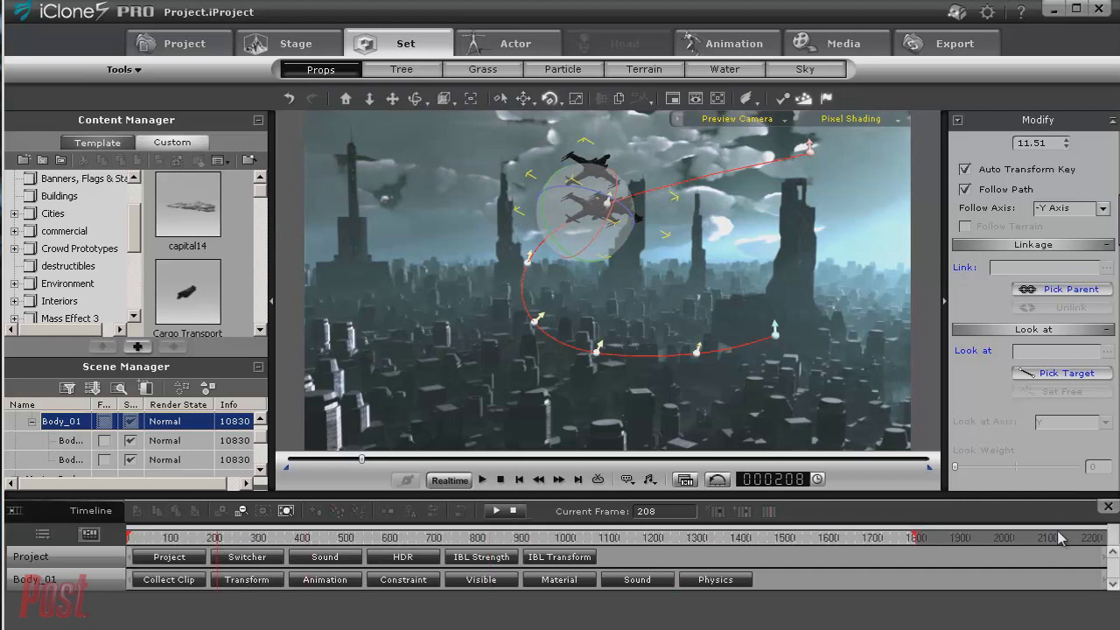
- Show the parent fighter's Transform track and move its end key from frame 1800 to about frame 503
{"action": "left_click", "coordinate": [254, 580]}
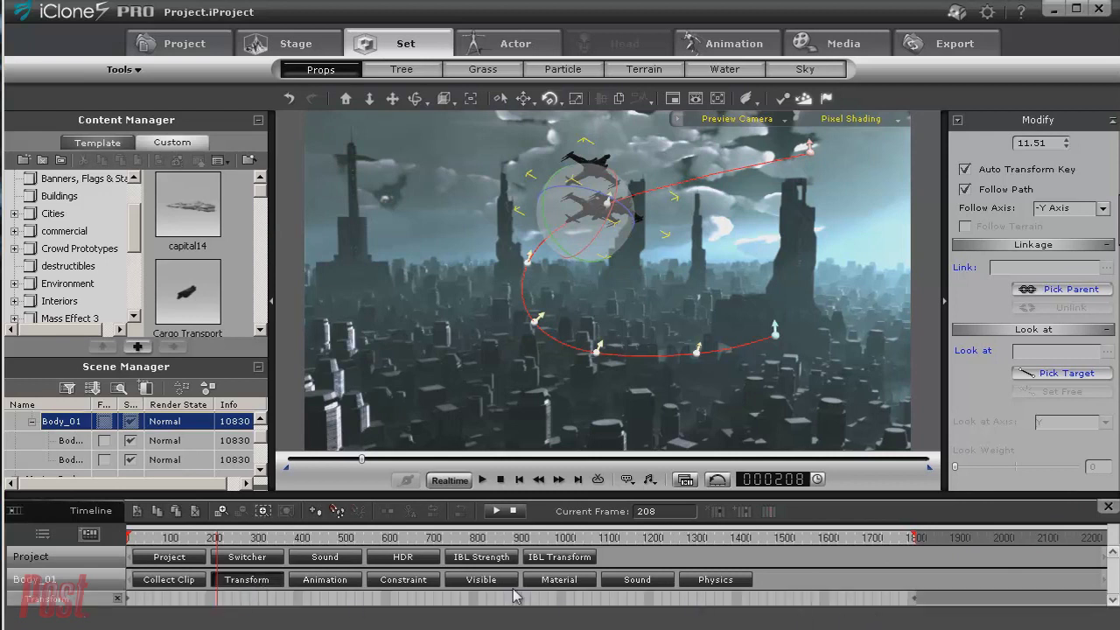
{"action": "left_click", "coordinate": [915, 602]}
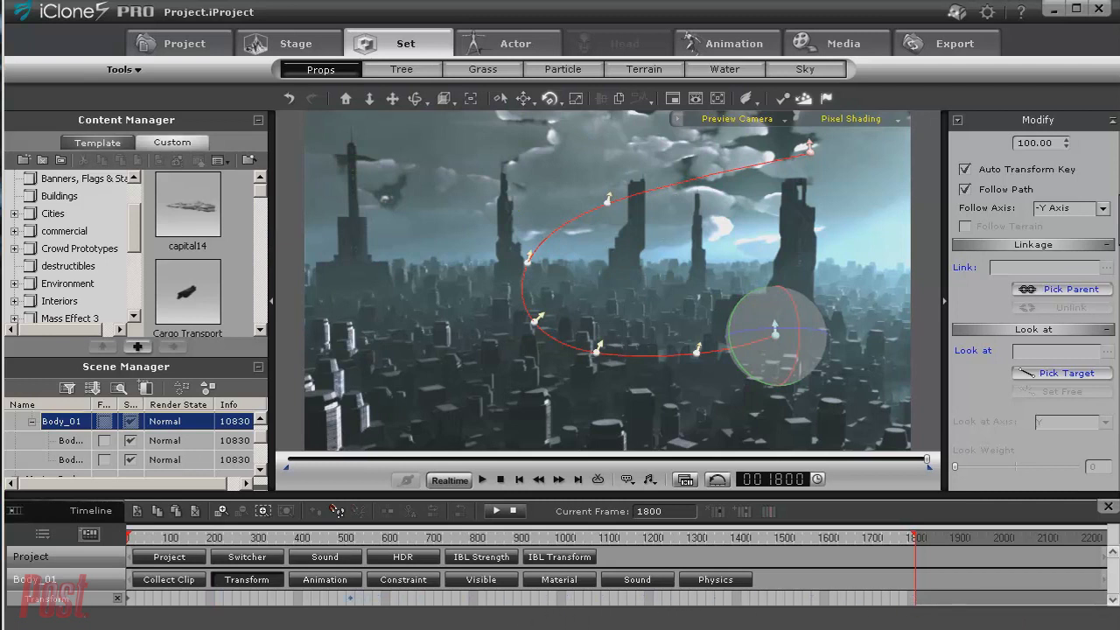
{"action": "left_click", "coordinate": [347, 599]}
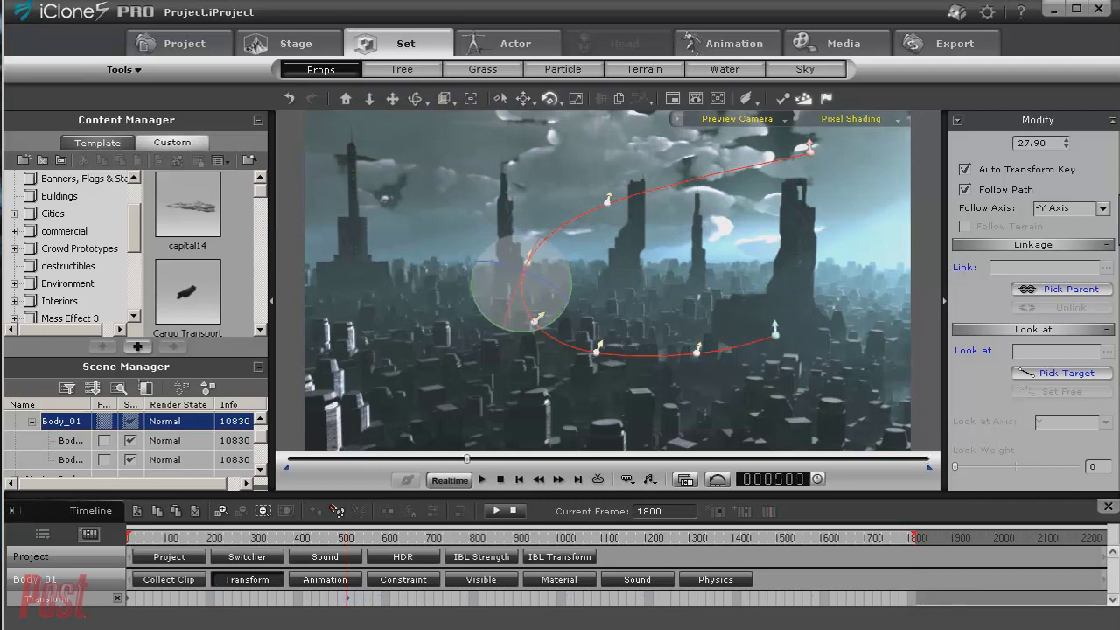
- Show the parent fighter's Constraint tracks and move the end key of its Path track to about frame 509
{"action": "left_click", "coordinate": [400, 580]}
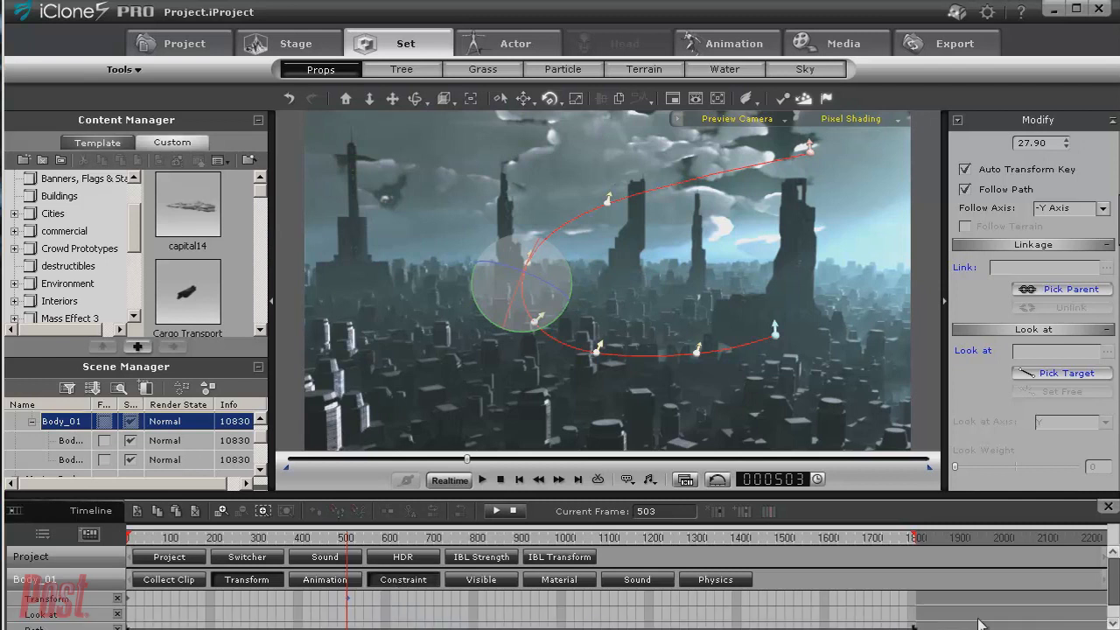
{"action": "scroll", "coordinate": [1104, 612], "scroll_direction": "down", "scroll_amount": 1}
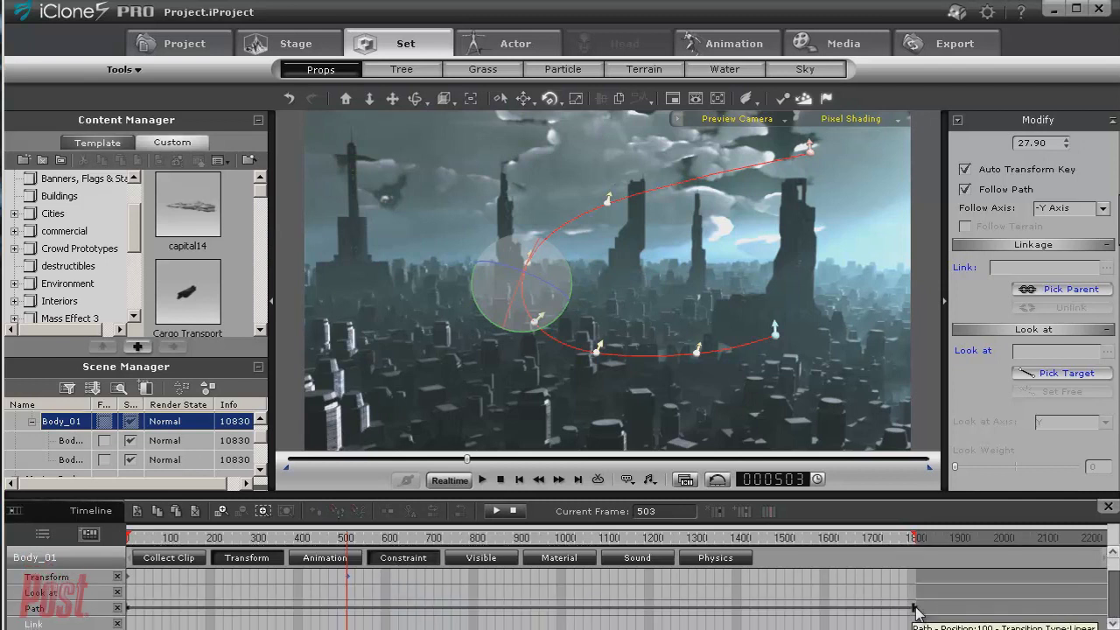
{"action": "left_click_drag", "start_coordinate": [916, 612], "coordinate": [355, 607]}
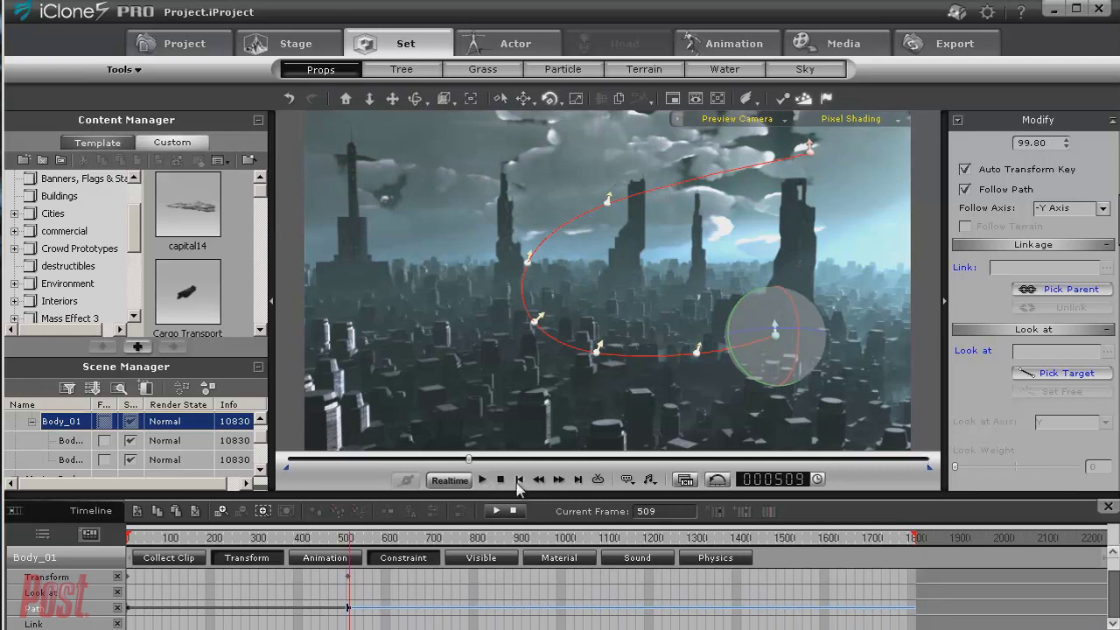
- Play back the shortened flight from the first frame and stop it
{"action": "left_click", "coordinate": [519, 480]}
{"action": "left_click", "coordinate": [482, 480]}
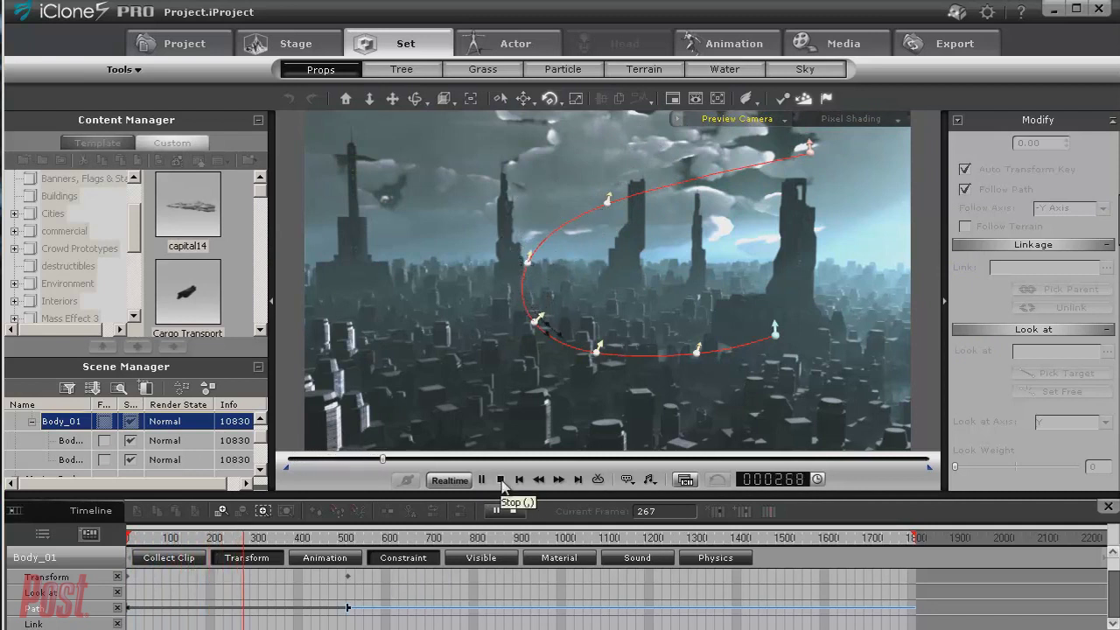
{"action": "left_click", "coordinate": [501, 479]}
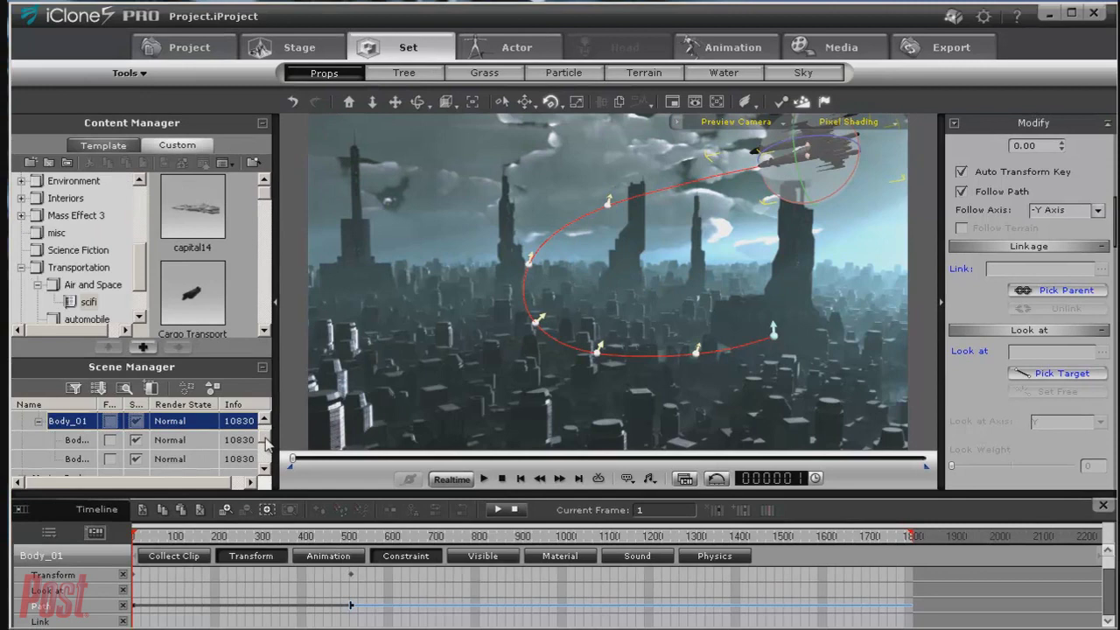
- Move the whole motion path along the X axis to X 58
{"action": "scroll", "coordinate": [114, 451], "scroll_direction": "down", "scroll_amount": 3}
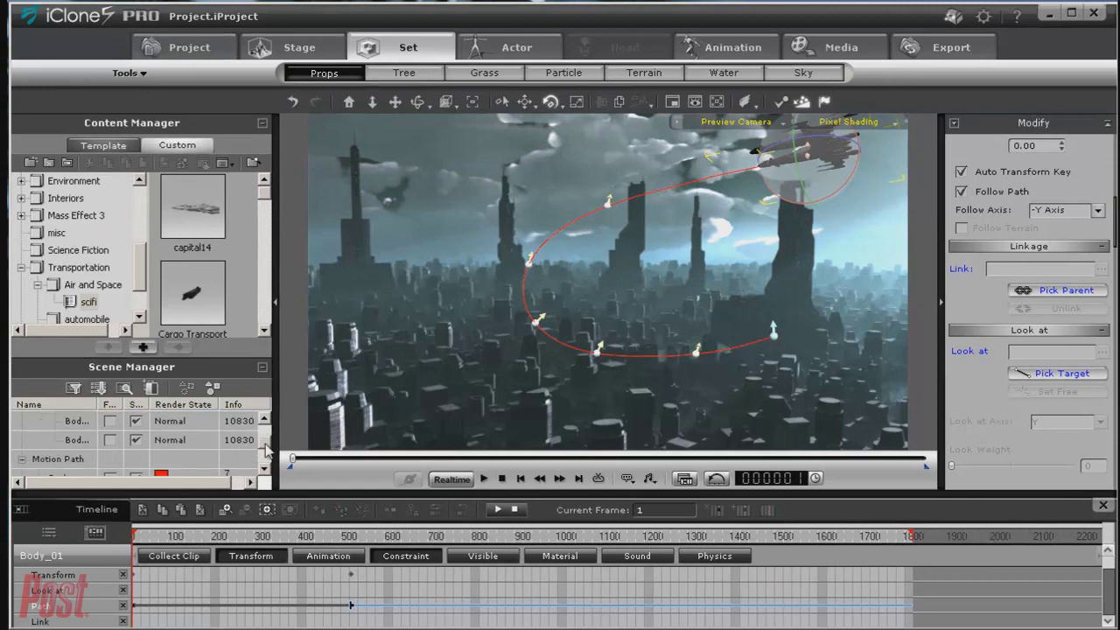
{"action": "left_click", "coordinate": [119, 464]}
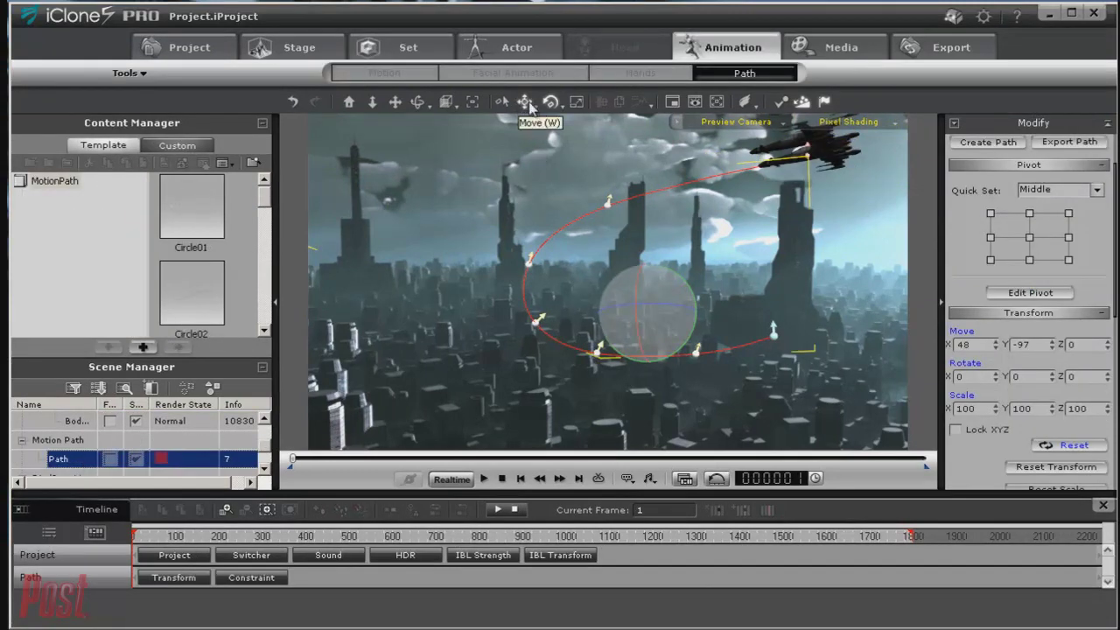
{"action": "left_click", "coordinate": [525, 102]}
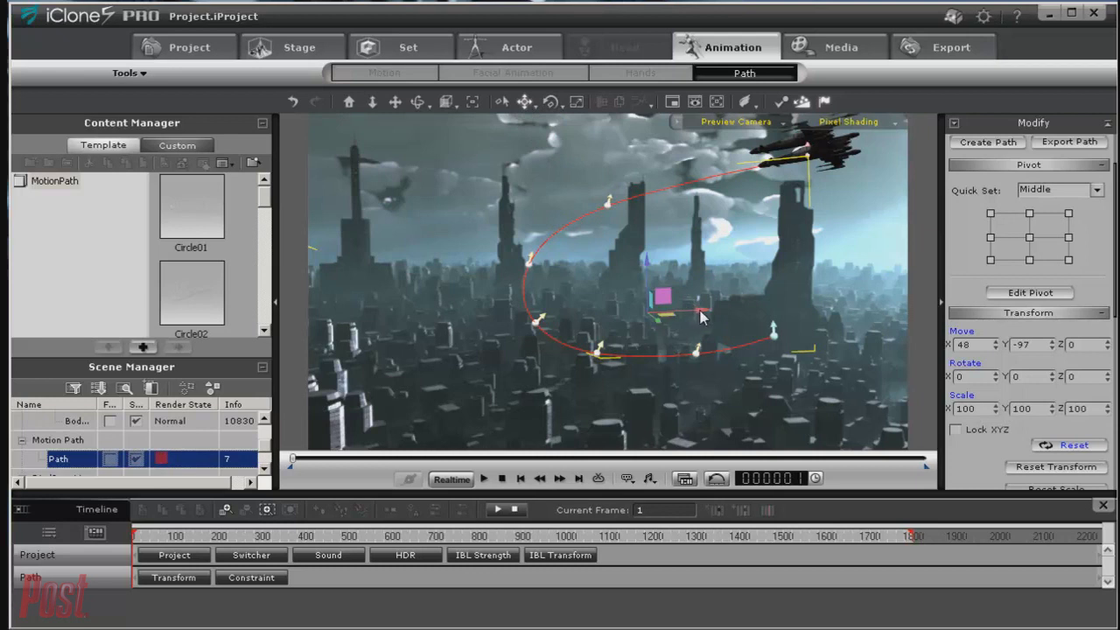
{"action": "left_click_drag", "start_coordinate": [700, 317], "coordinate": [723, 304]}
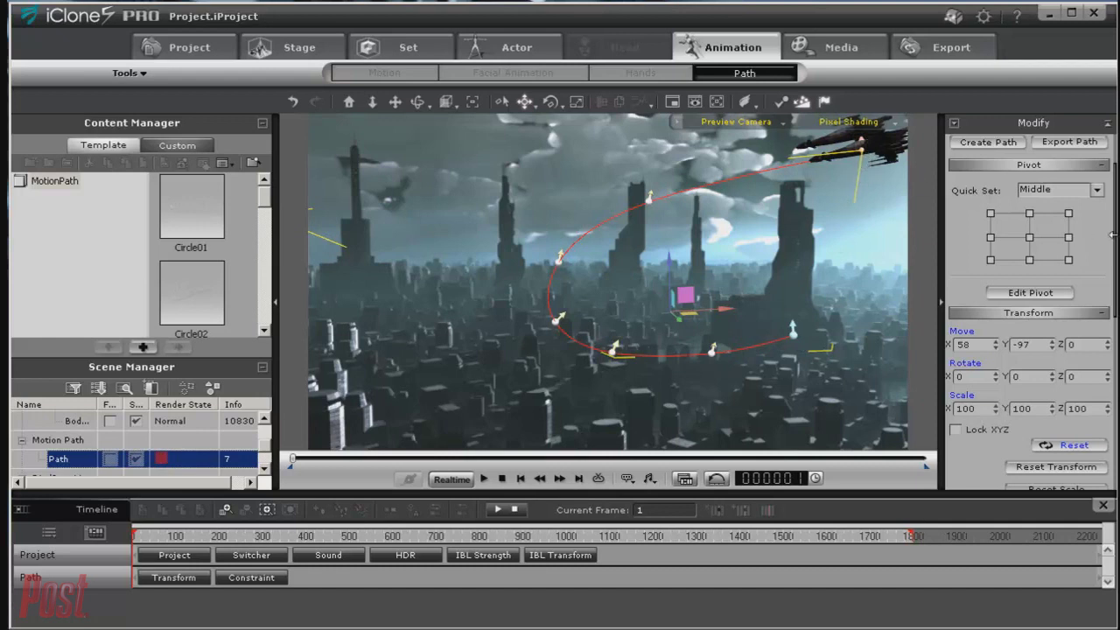
- Edit the motion path and move its starting control point along X until the fighters begin outside the camera view
{"action": "left_click_drag", "start_coordinate": [1115, 247], "coordinate": [1113, 373]}
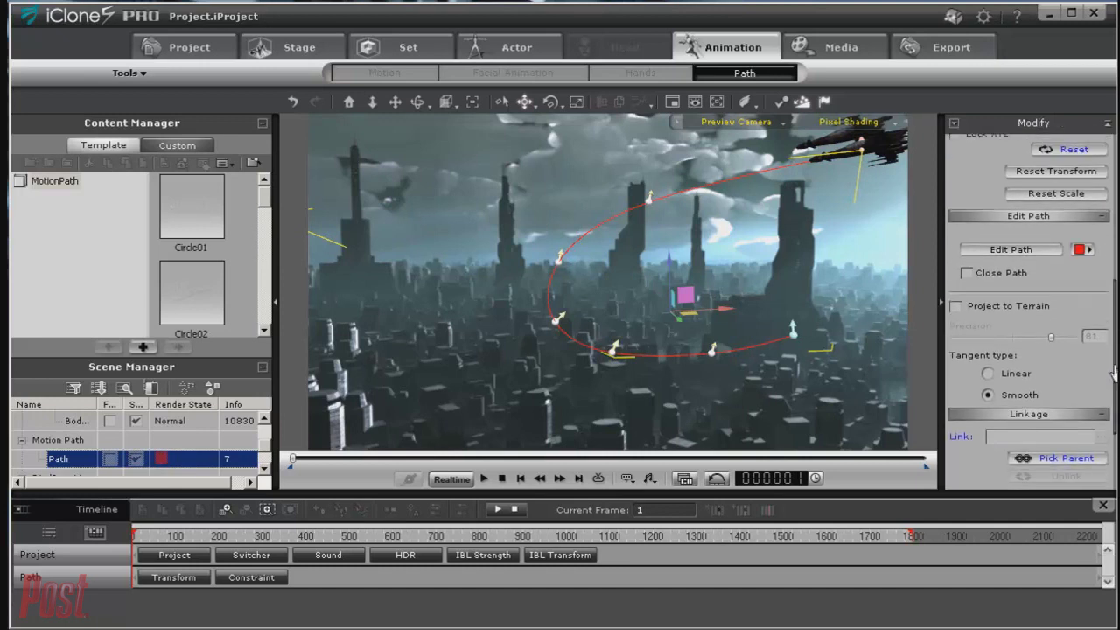
{"action": "left_click", "coordinate": [1012, 251]}
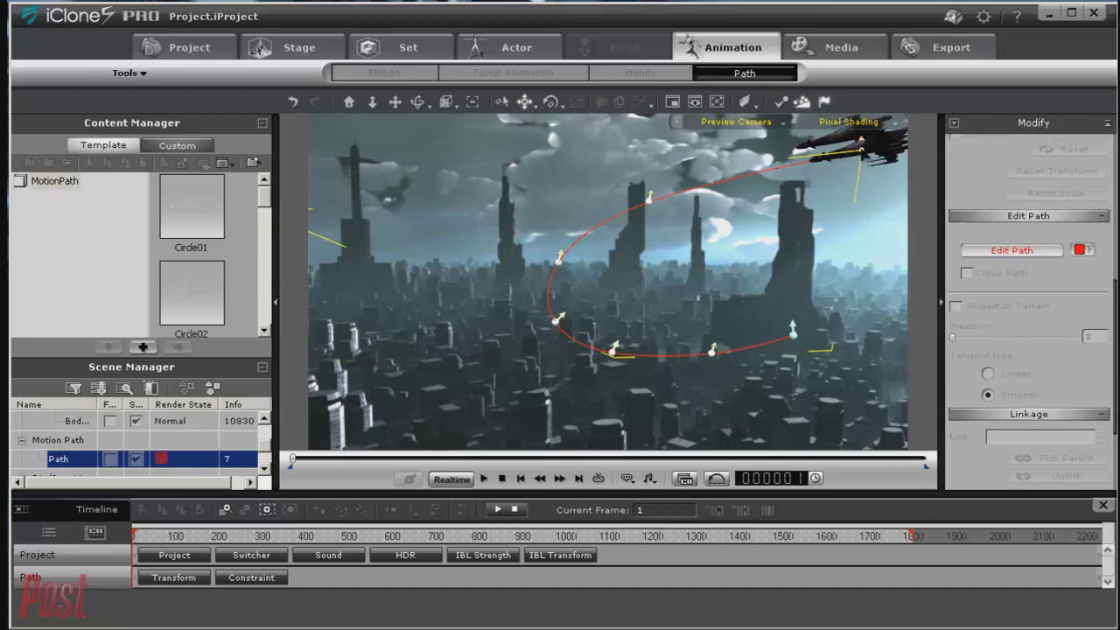
{"action": "left_click", "coordinate": [862, 151]}
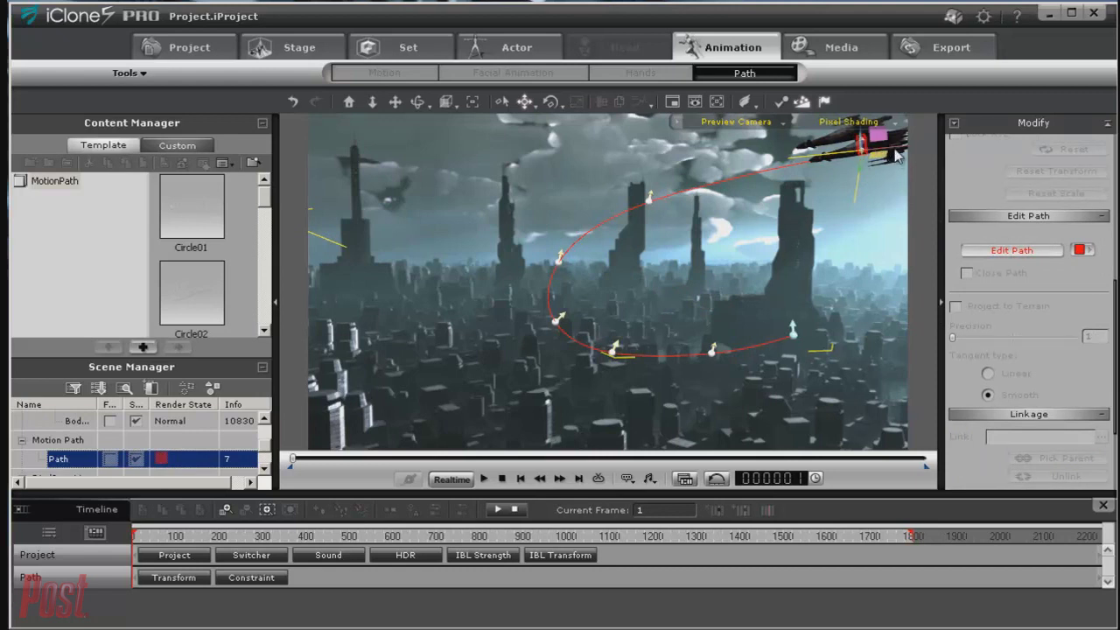
{"action": "left_click_drag", "start_coordinate": [895, 147], "coordinate": [1042, 147]}
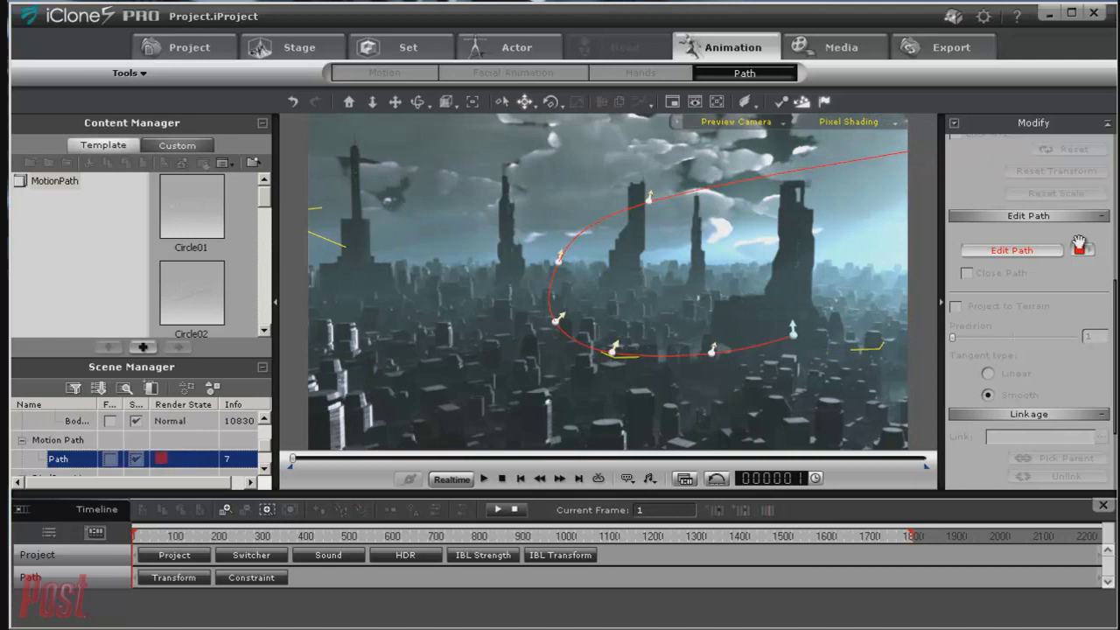
- Preview the flight from its off-camera start, stop the playback, and hide the motion path in the scene
{"action": "left_click", "coordinate": [484, 483]}
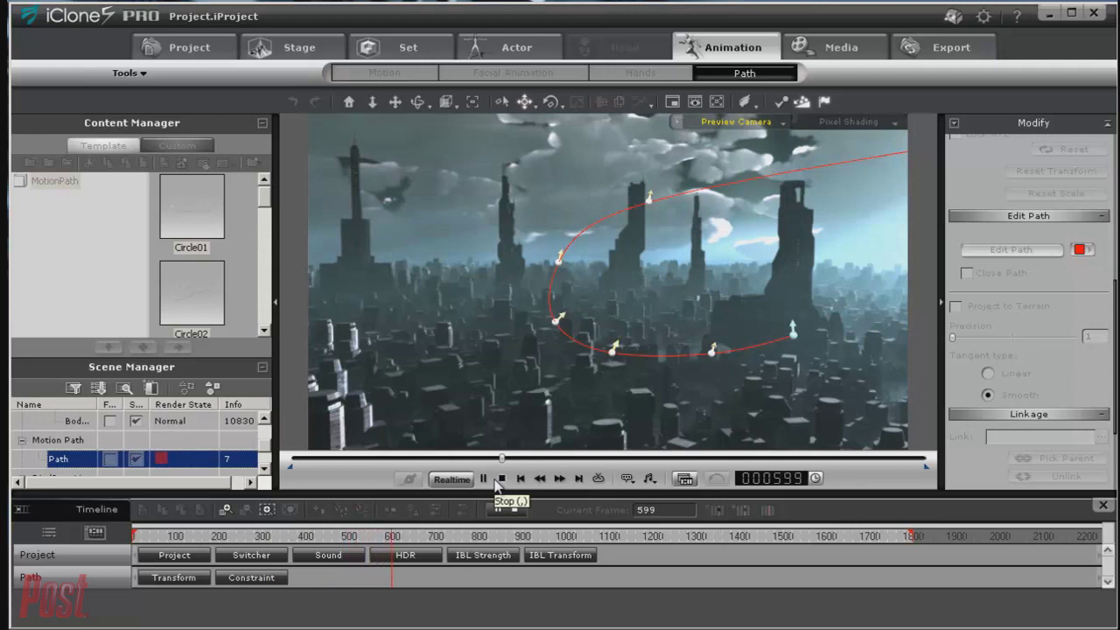
{"action": "left_click", "coordinate": [500, 479]}
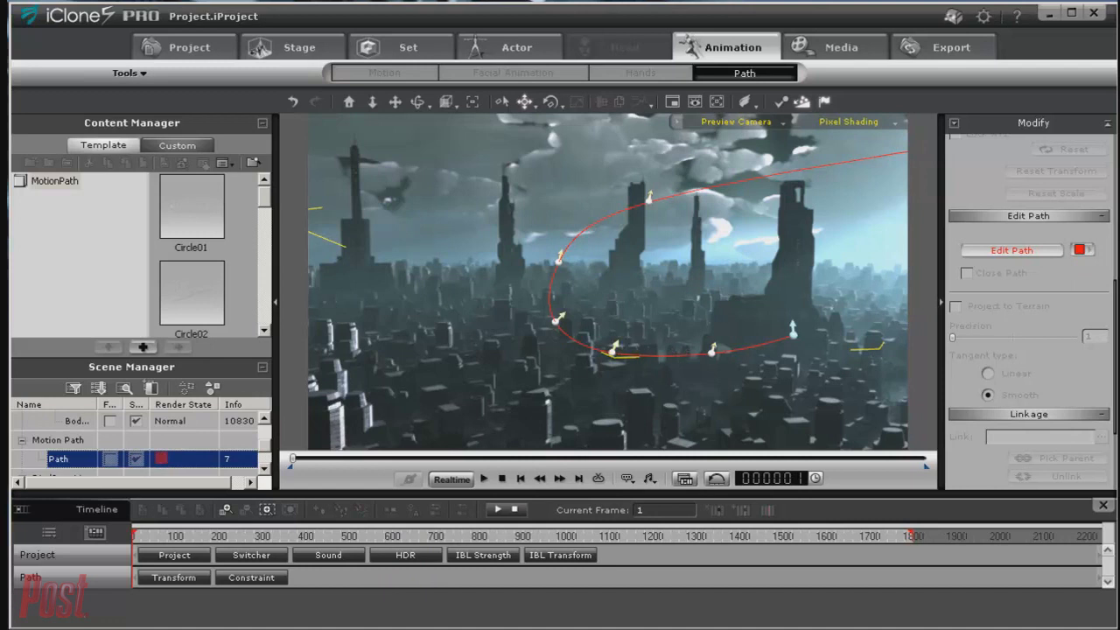
{"action": "left_click", "coordinate": [136, 460]}
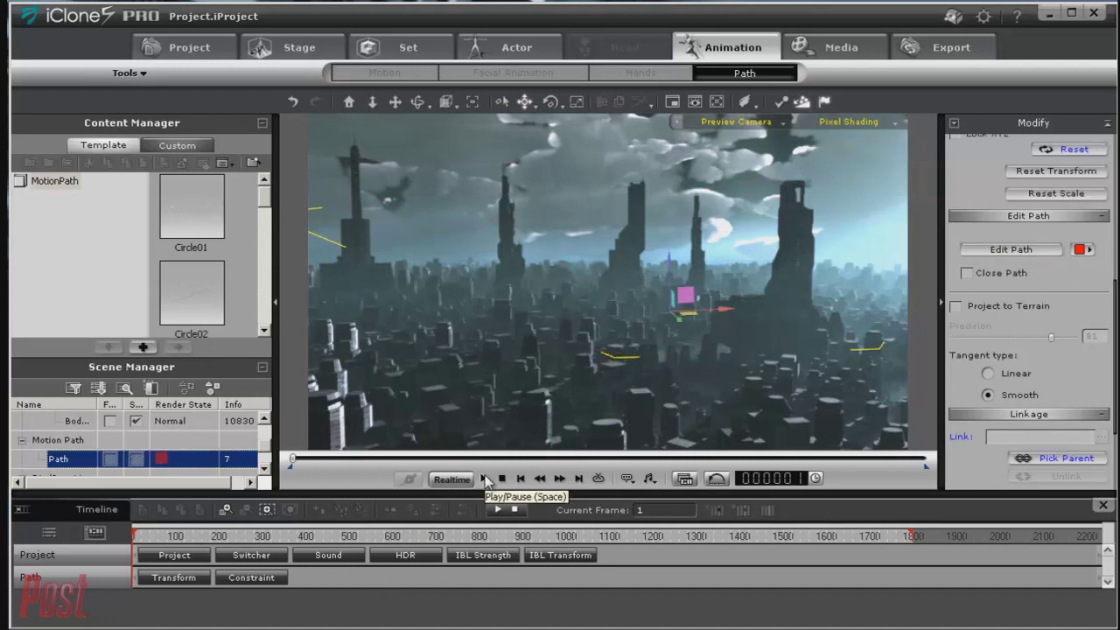
- Play the fighters' flight with the motion path hidden, pause it, and return to the first frame
{"action": "left_click", "coordinate": [483, 479]}
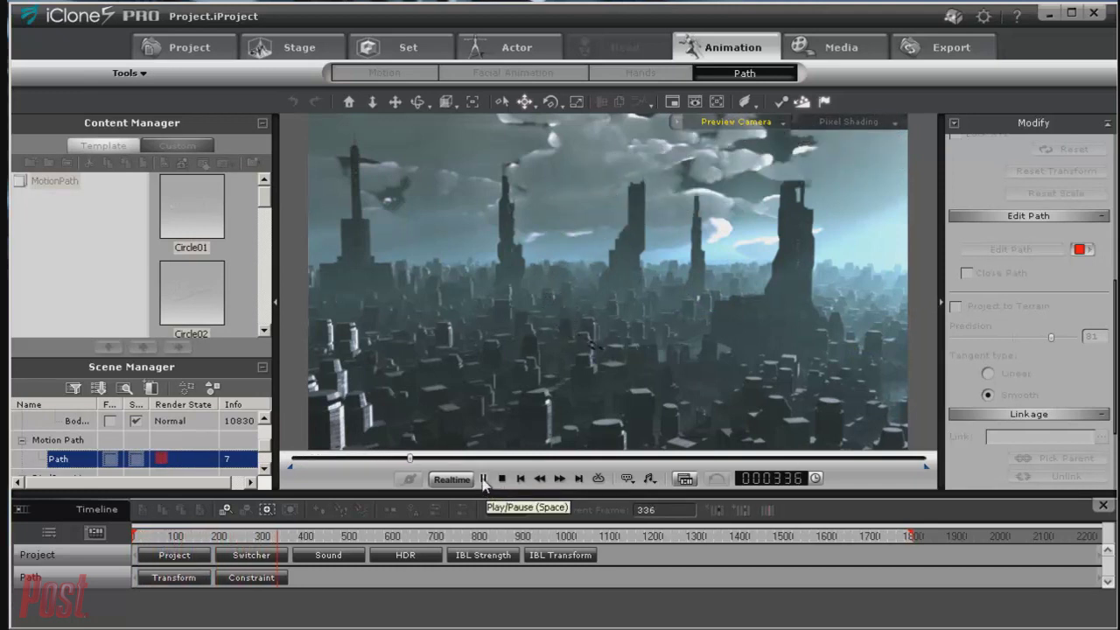
{"action": "left_click", "coordinate": [483, 480]}
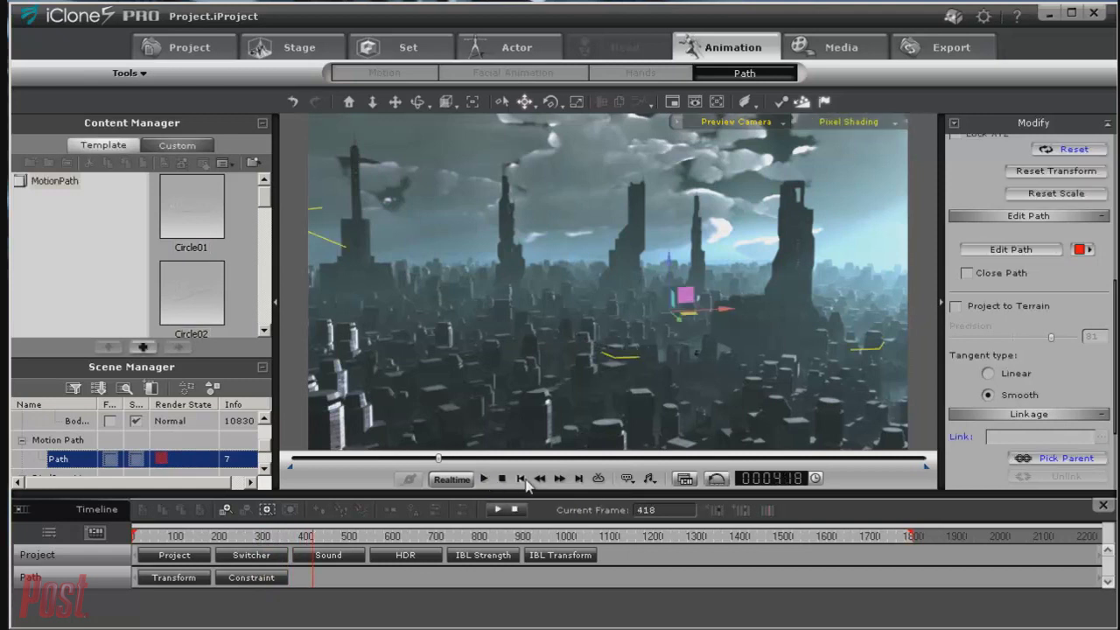
{"action": "left_click", "coordinate": [522, 479]}
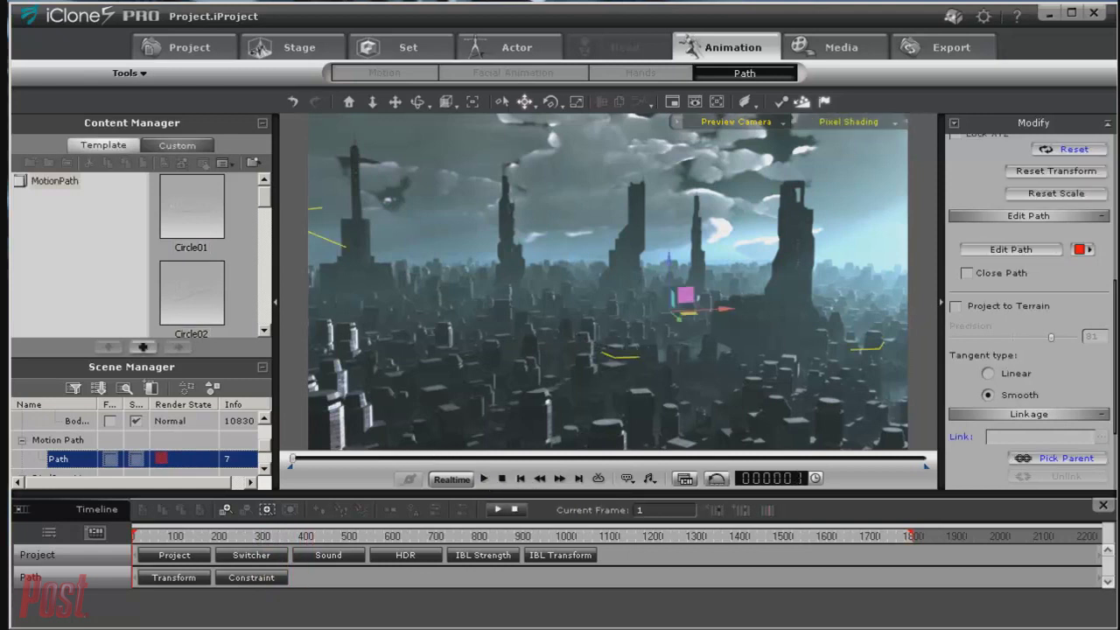
- Add the lp traffic prop from the scifi props, raise it over the city, and rotate the lane until it runs nearly level
{"action": "left_click", "coordinate": [403, 47]}
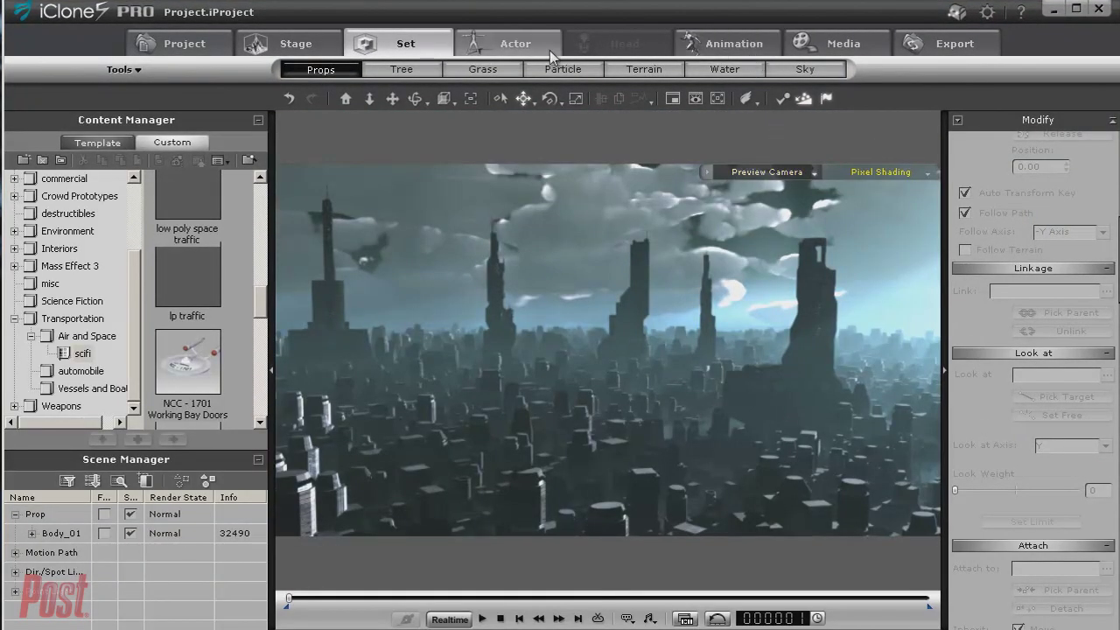
{"action": "double_click", "coordinate": [197, 284]}
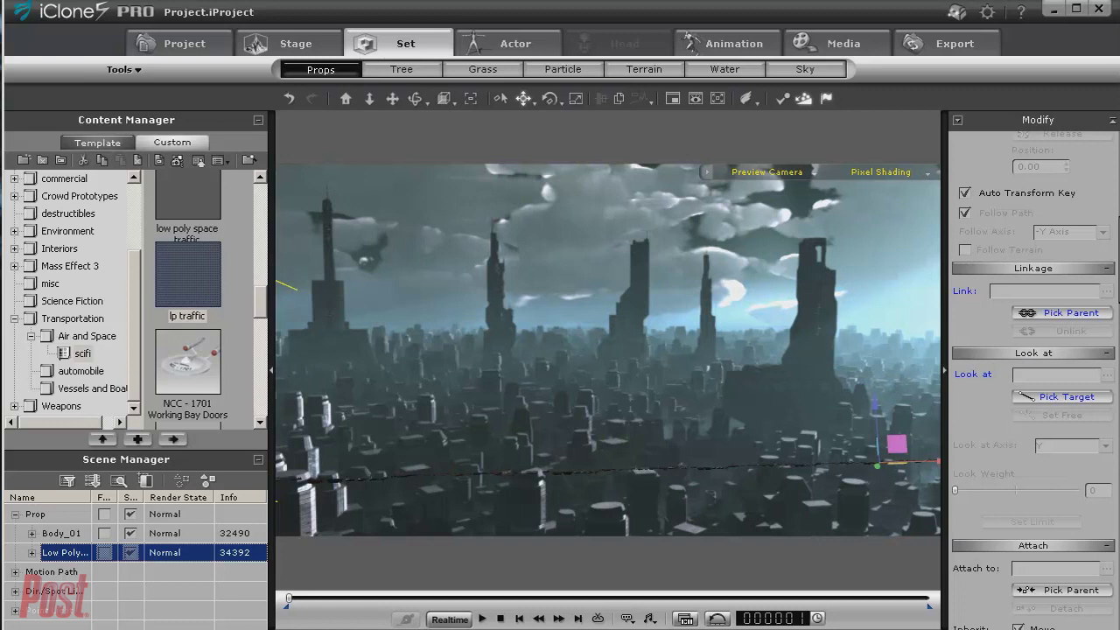
{"action": "left_click_drag", "start_coordinate": [873, 404], "coordinate": [872, 342]}
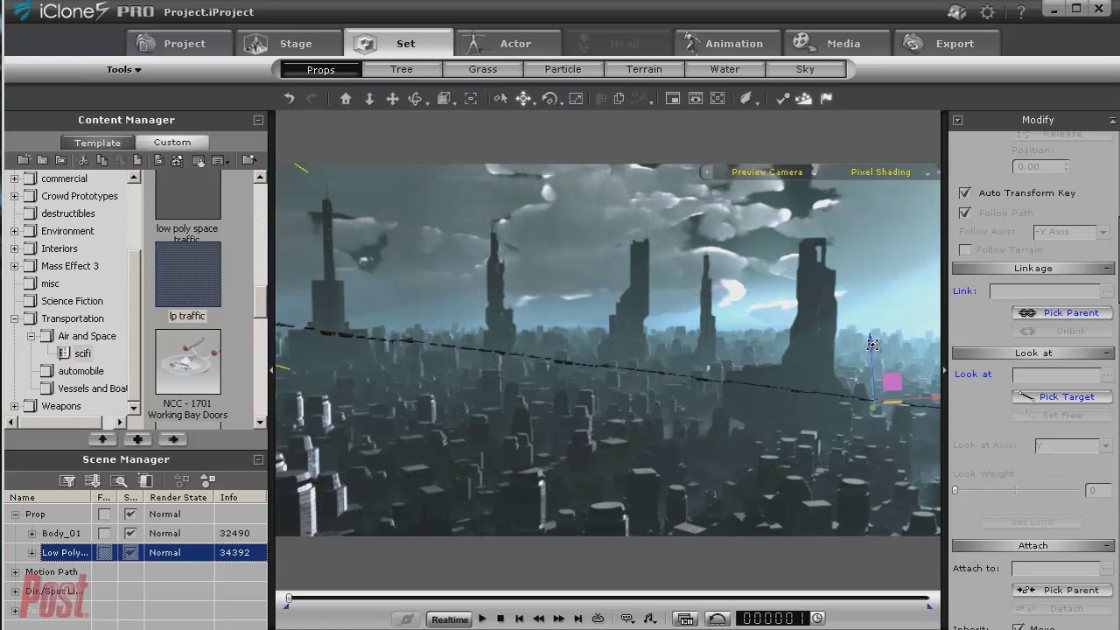
{"action": "left_click", "coordinate": [549, 98]}
{"action": "left_click_drag", "start_coordinate": [830, 432], "coordinate": [832, 439]}
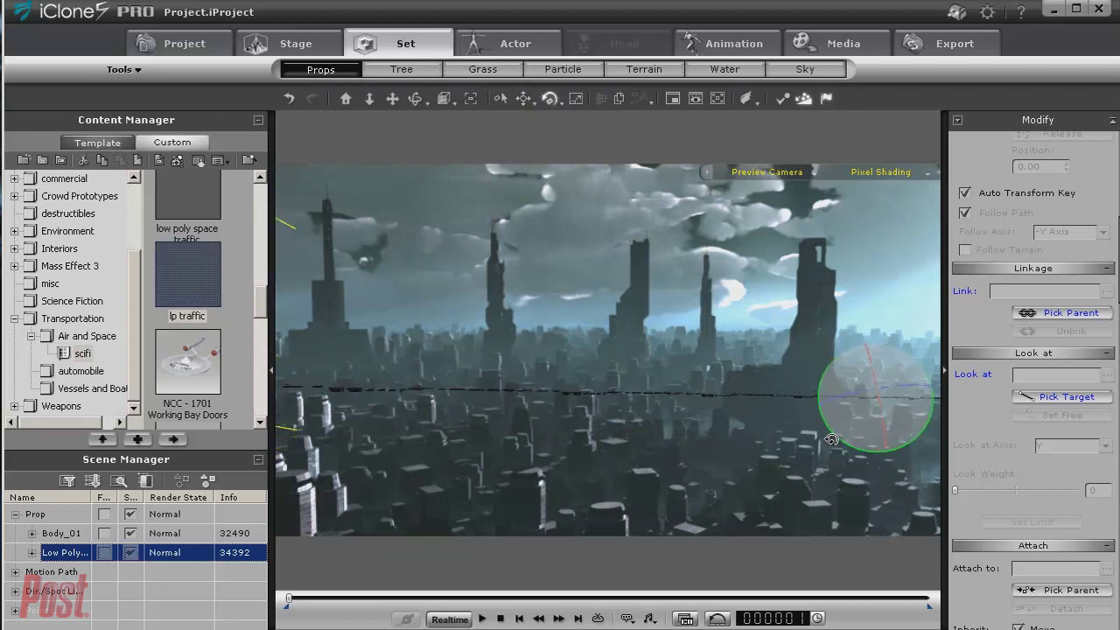
- Copy the traffic lane slightly above the first, turn the copy horizontally, and adjust its tilt to run nearly level
{"action": "left_click", "coordinate": [524, 98]}
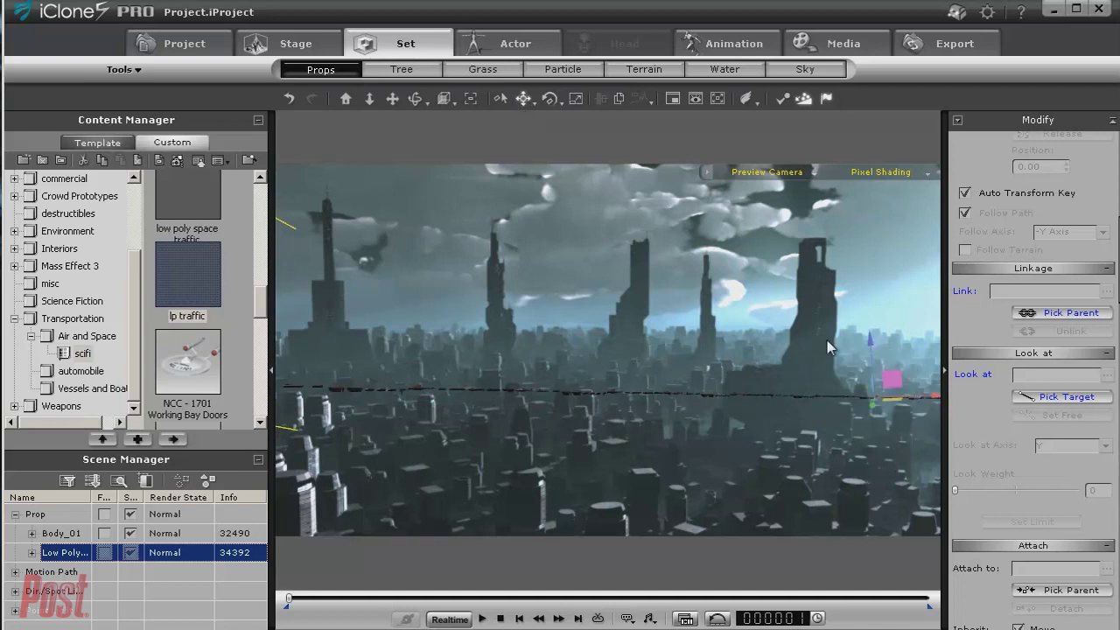
{"action": "left_click_drag", "start_coordinate": [873, 342], "coordinate": [870, 331], "text": "shift"}
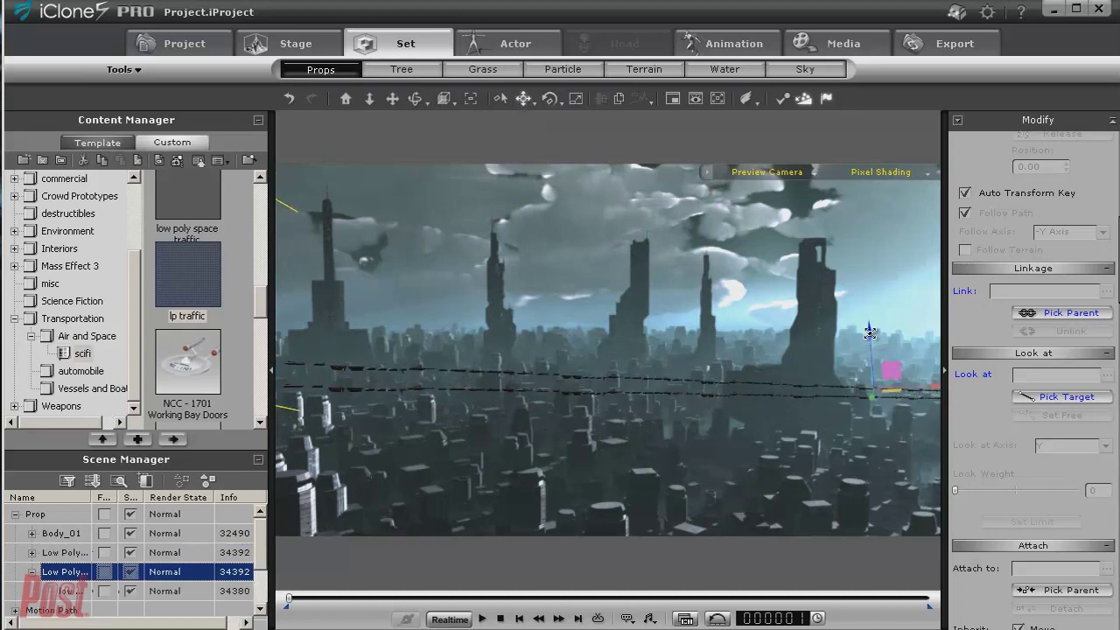
{"action": "left_click", "coordinate": [550, 98]}
{"action": "left_click_drag", "start_coordinate": [827, 392], "coordinate": [961, 402]}
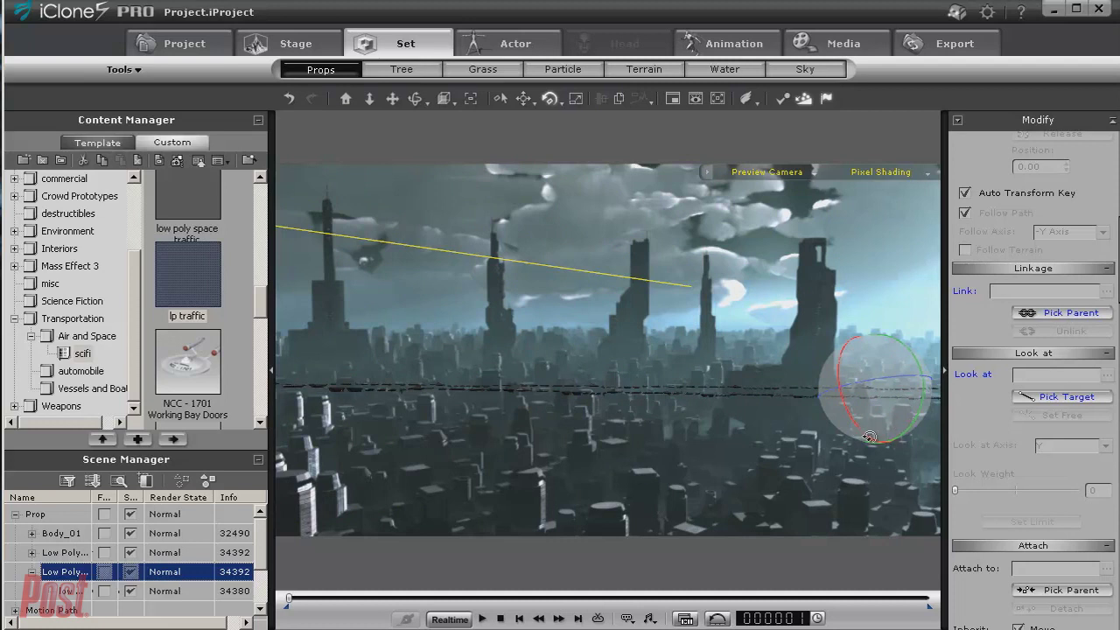
{"action": "left_click_drag", "start_coordinate": [876, 439], "coordinate": [876, 440]}
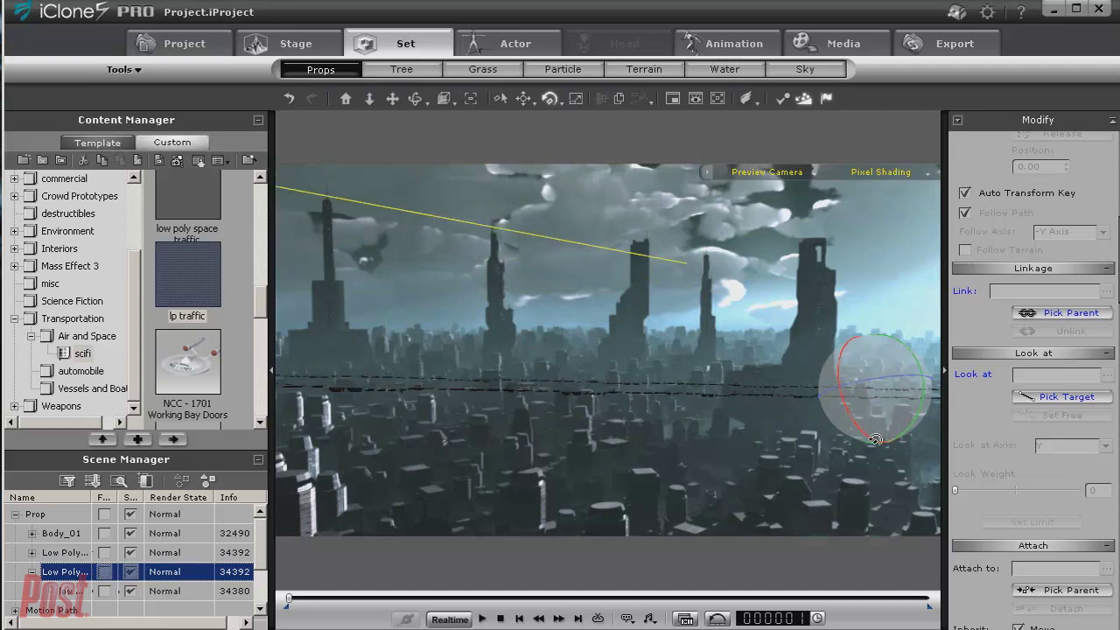
- Deselect the traffic lane and play the scene to check both lanes with the fighters, stopping the playback
{"action": "left_click", "coordinate": [685, 561]}
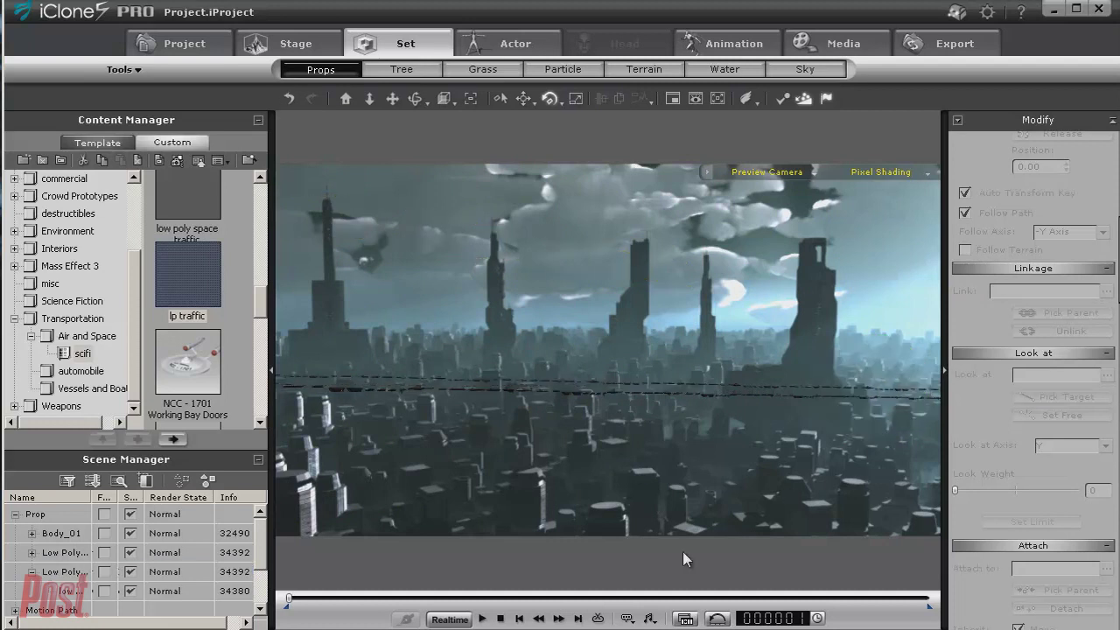
{"action": "left_click", "coordinate": [483, 619]}
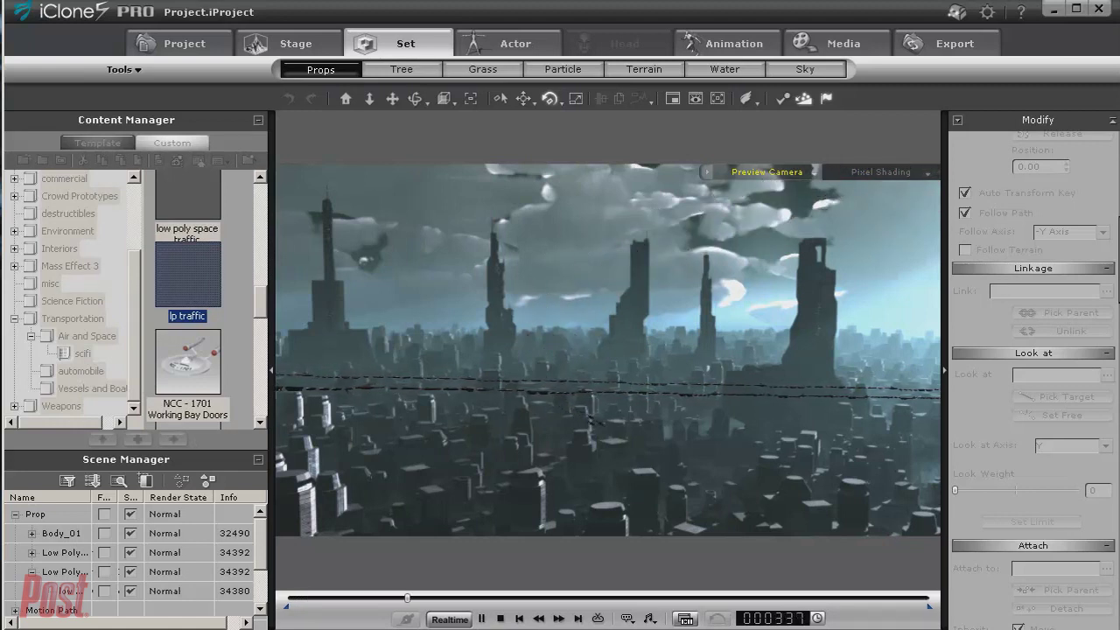
{"action": "left_click", "coordinate": [501, 619]}
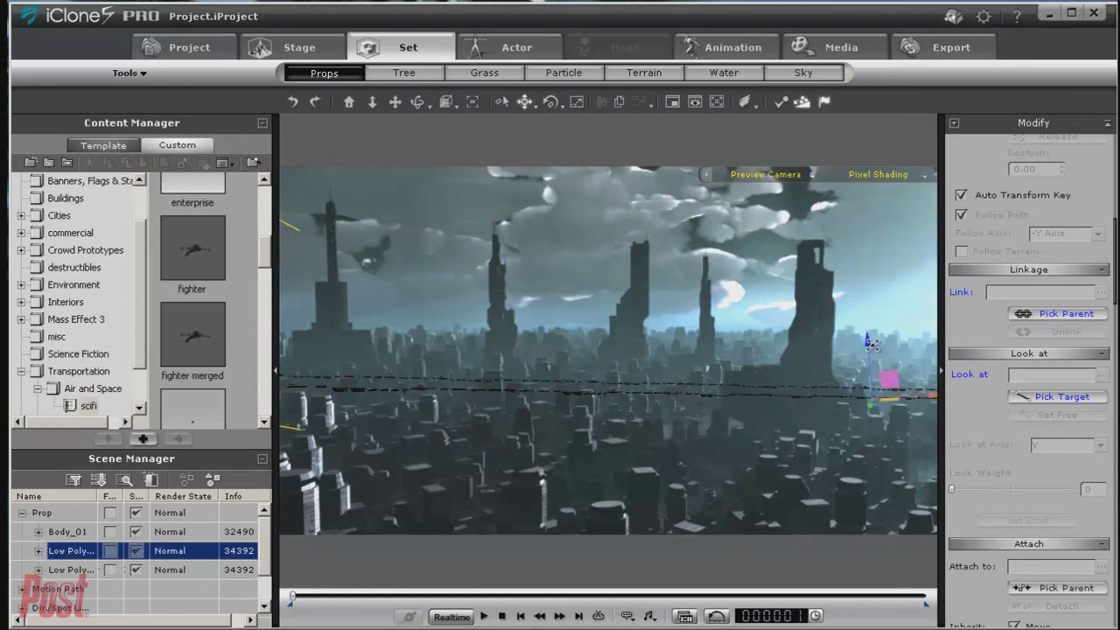
- Copy a traffic lane below the existing two, rotate the copy to a different angle, and lower it slightly
{"action": "mouse_move", "coordinate": [867, 340]}
{"action": "left_mouse_down", "text": "ctrl"}
{"action": "mouse_move", "coordinate": [869, 364]}
{"action": "mouse_move", "coordinate": [871, 354]}
{"action": "left_mouse_up", "text": "ctrl"}
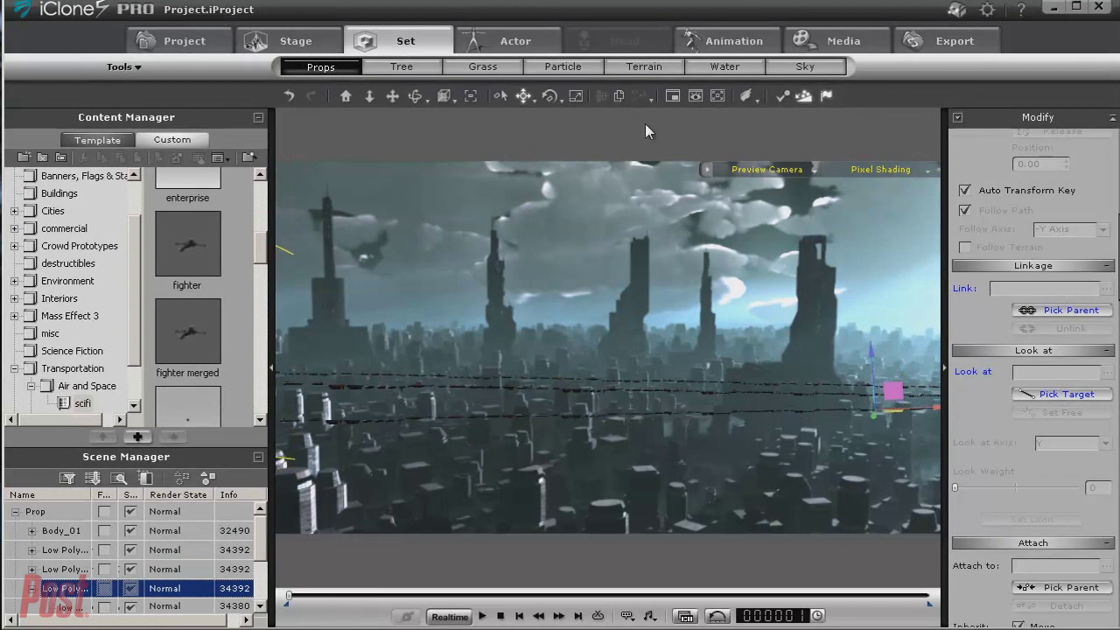
{"action": "left_click", "coordinate": [551, 96]}
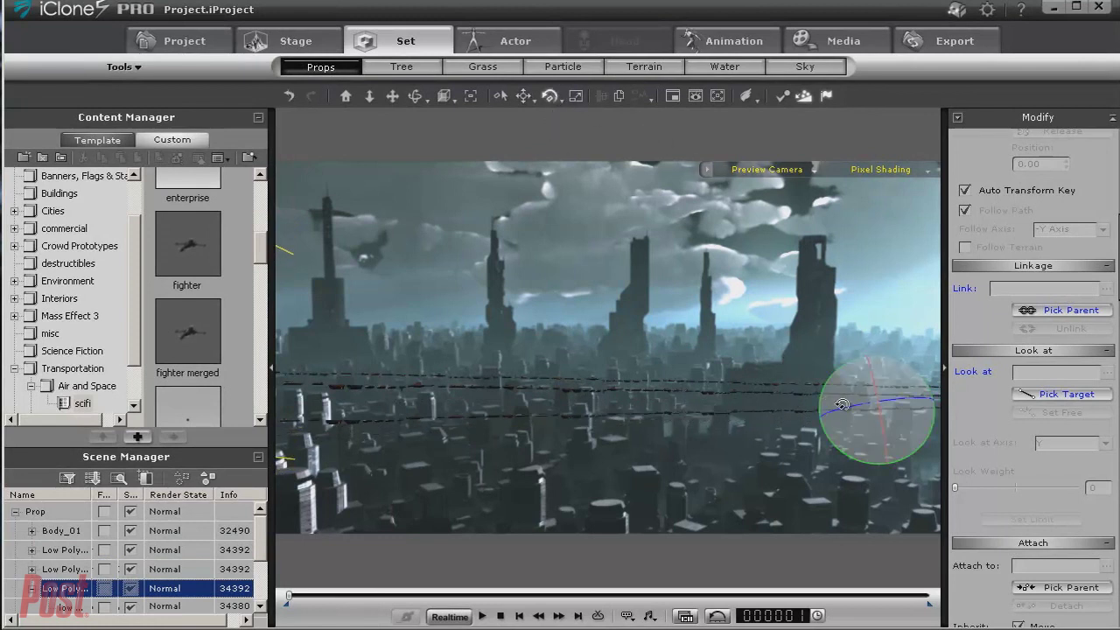
{"action": "left_click_drag", "start_coordinate": [826, 400], "coordinate": [744, 439]}
{"action": "mouse_move", "coordinate": [908, 372]}
{"action": "left_mouse_down"}
{"action": "mouse_move", "coordinate": [913, 394]}
{"action": "mouse_move", "coordinate": [891, 410]}
{"action": "mouse_move", "coordinate": [918, 381]}
{"action": "mouse_move", "coordinate": [897, 409]}
{"action": "mouse_move", "coordinate": [917, 411]}
{"action": "mouse_move", "coordinate": [924, 385]}
{"action": "left_mouse_up"}
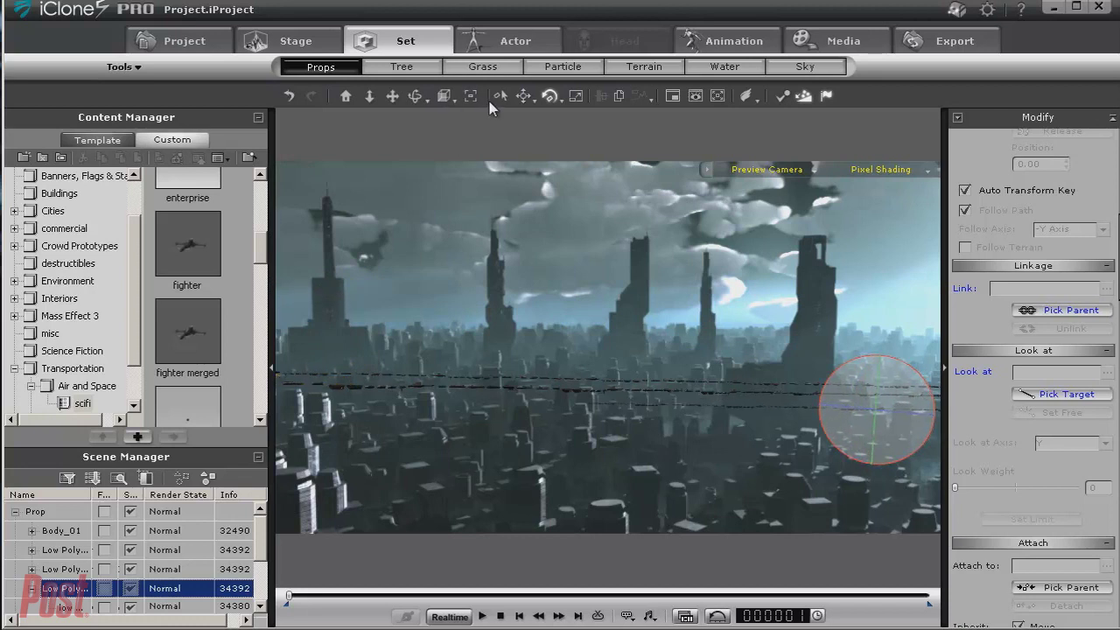
{"action": "left_click", "coordinate": [524, 95]}
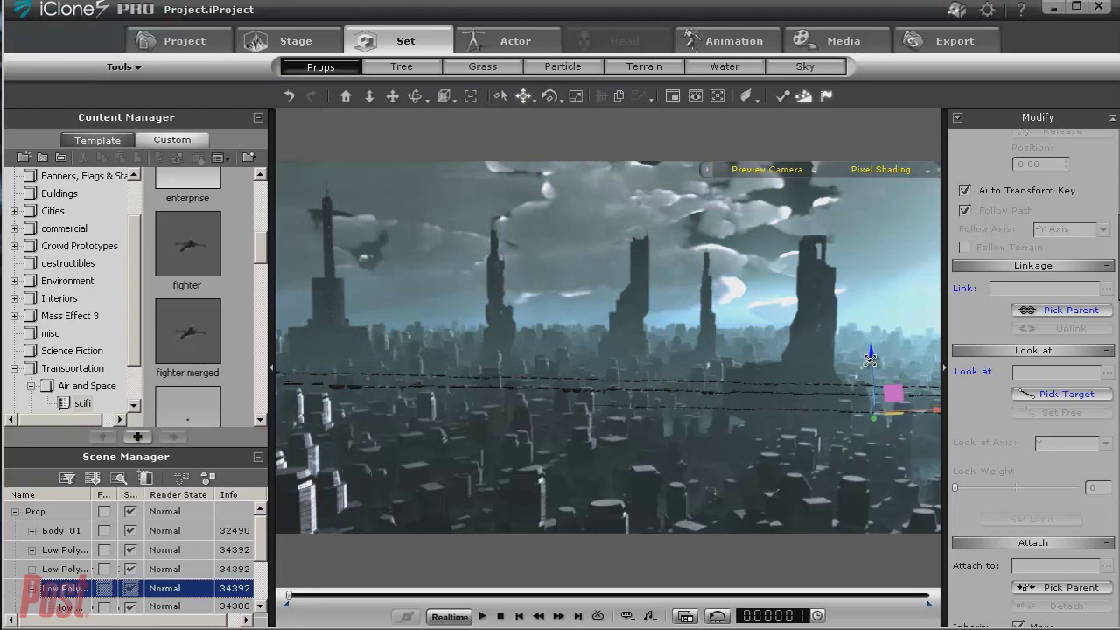
{"action": "left_click_drag", "start_coordinate": [870, 360], "coordinate": [871, 364]}
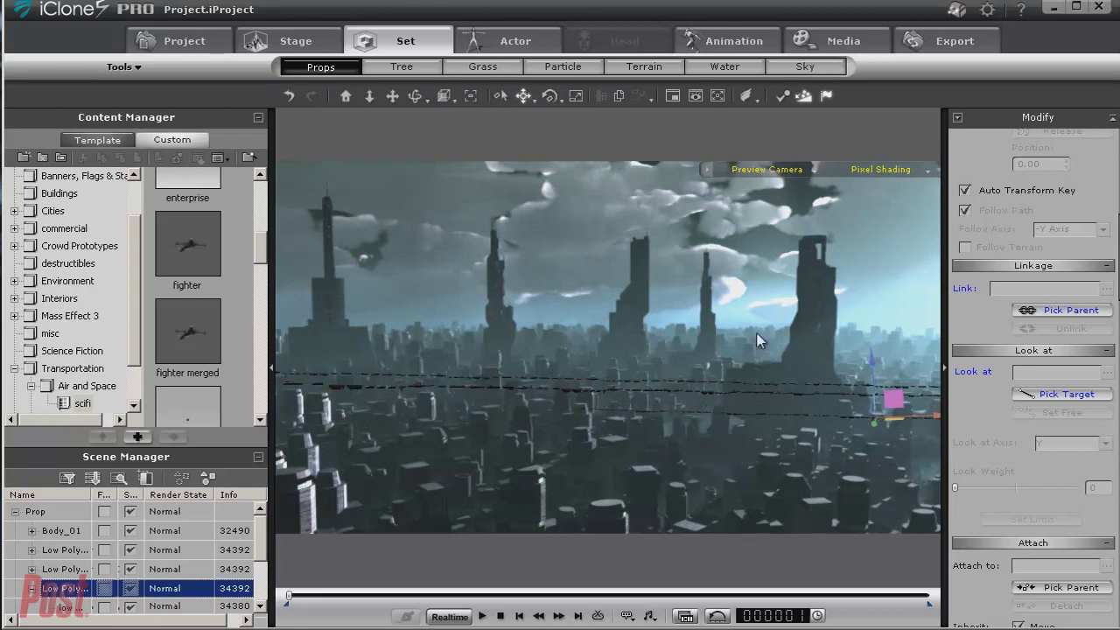
{"action": "left_click", "coordinate": [550, 96]}
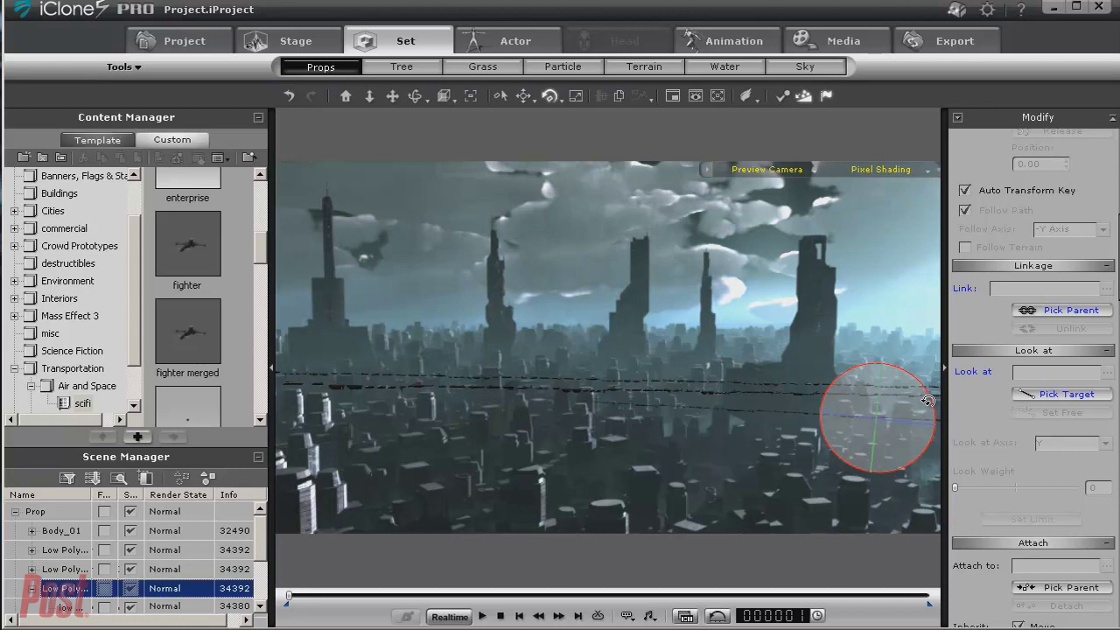
- Place a fourth traffic lane as a rotated copy below the others and preview all the lanes in playback
{"action": "left_click", "coordinate": [522, 93]}
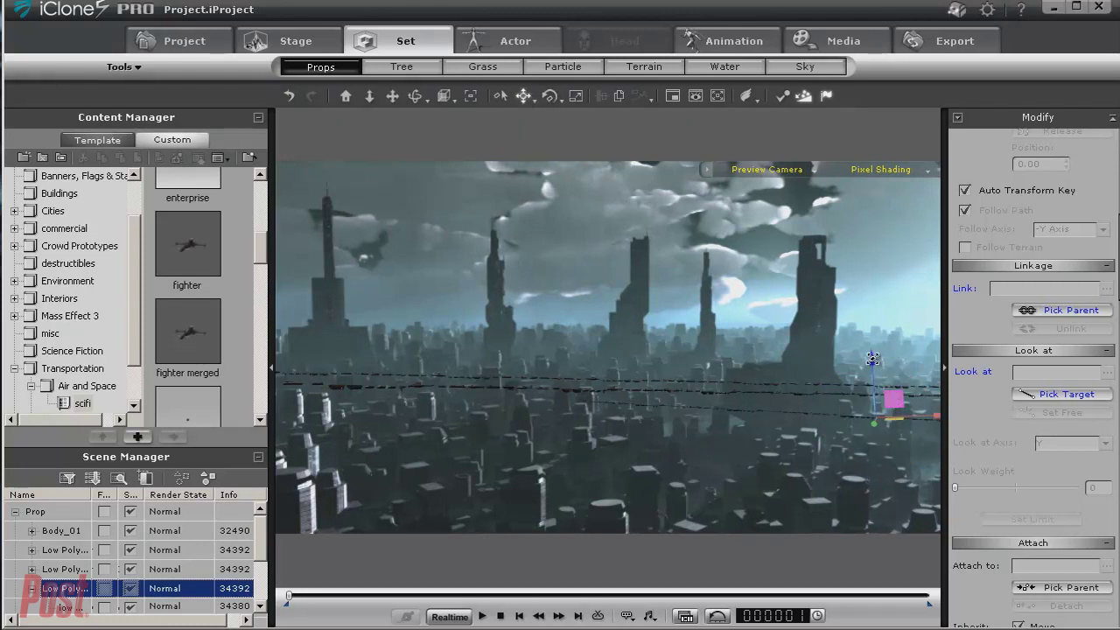
{"action": "left_click_drag", "start_coordinate": [873, 358], "coordinate": [873, 366]}
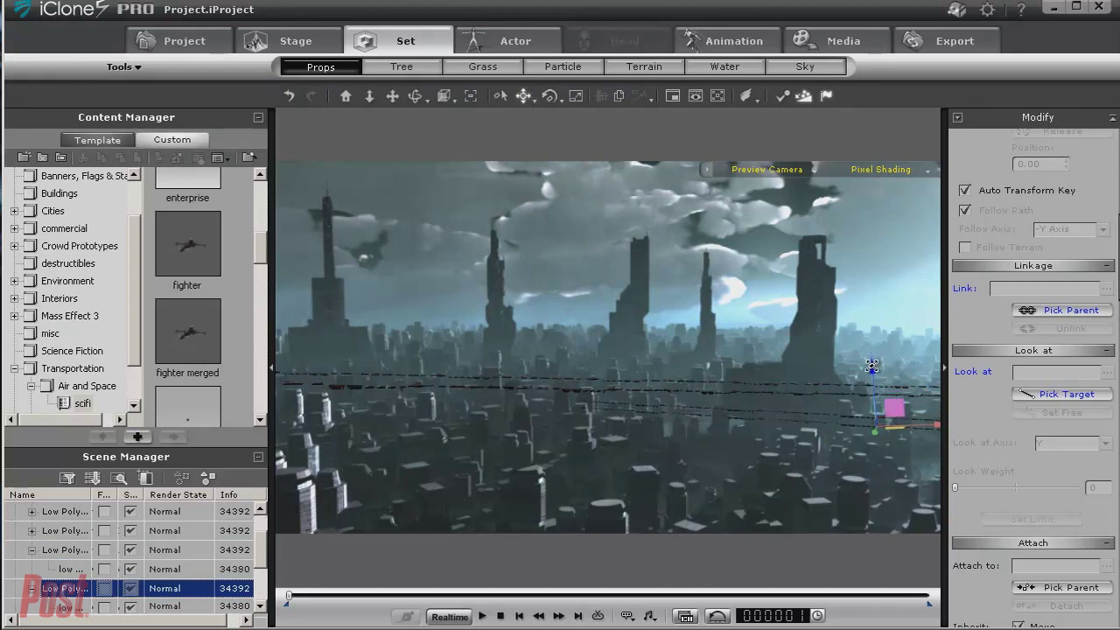
{"action": "left_click", "coordinate": [550, 95]}
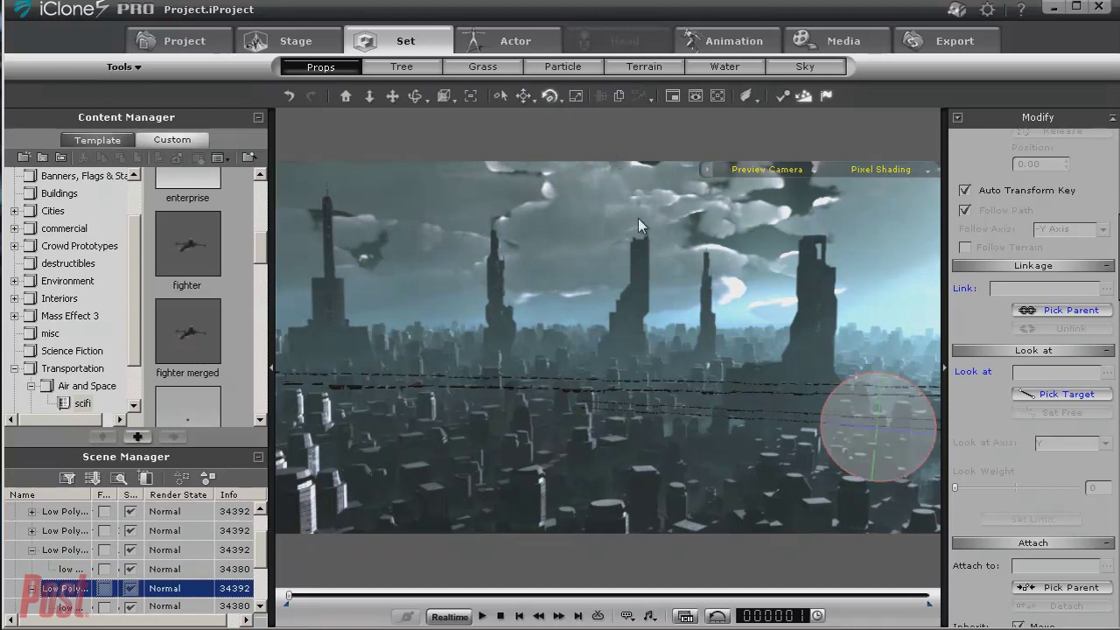
{"action": "left_click_drag", "start_coordinate": [846, 427], "coordinate": [876, 429]}
{"action": "left_click_drag", "start_coordinate": [922, 390], "coordinate": [909, 389]}
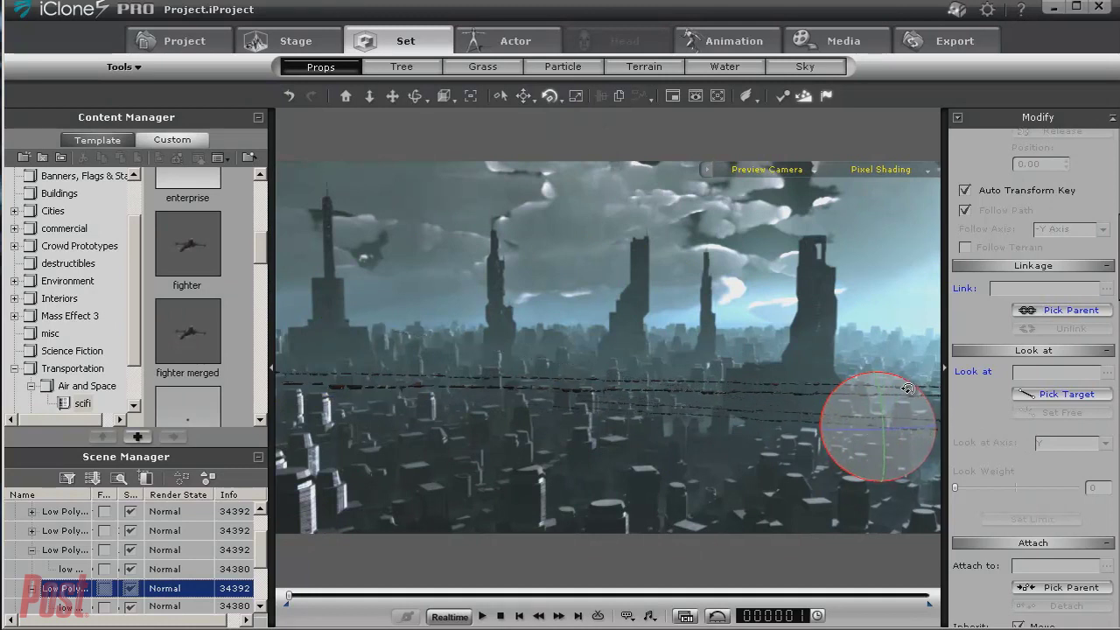
{"action": "left_click", "coordinate": [480, 617]}
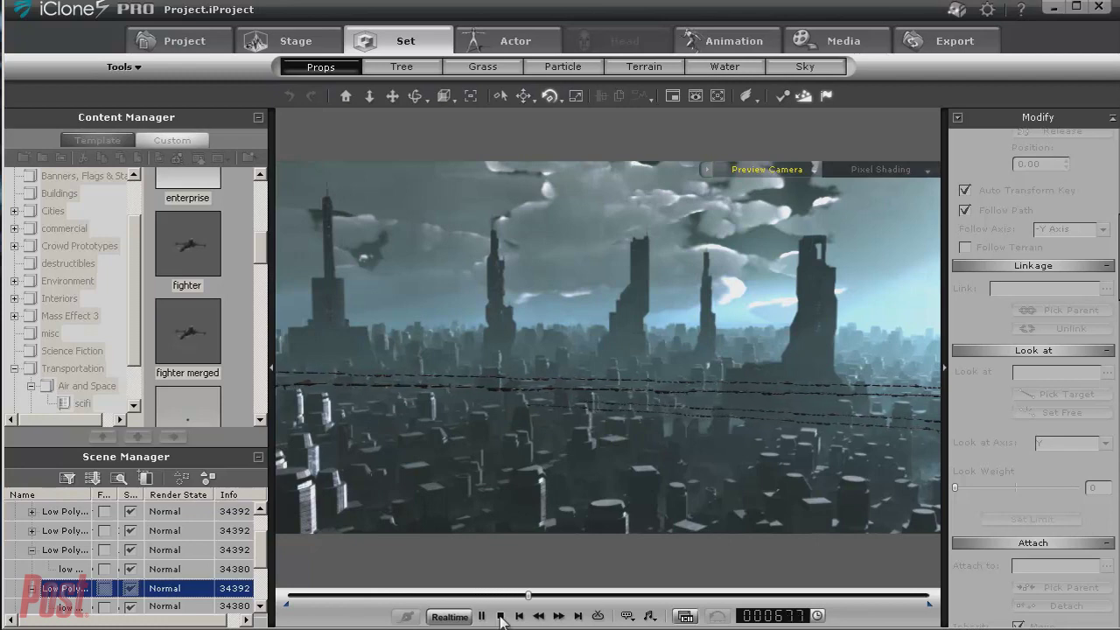
{"action": "left_click", "coordinate": [501, 617]}
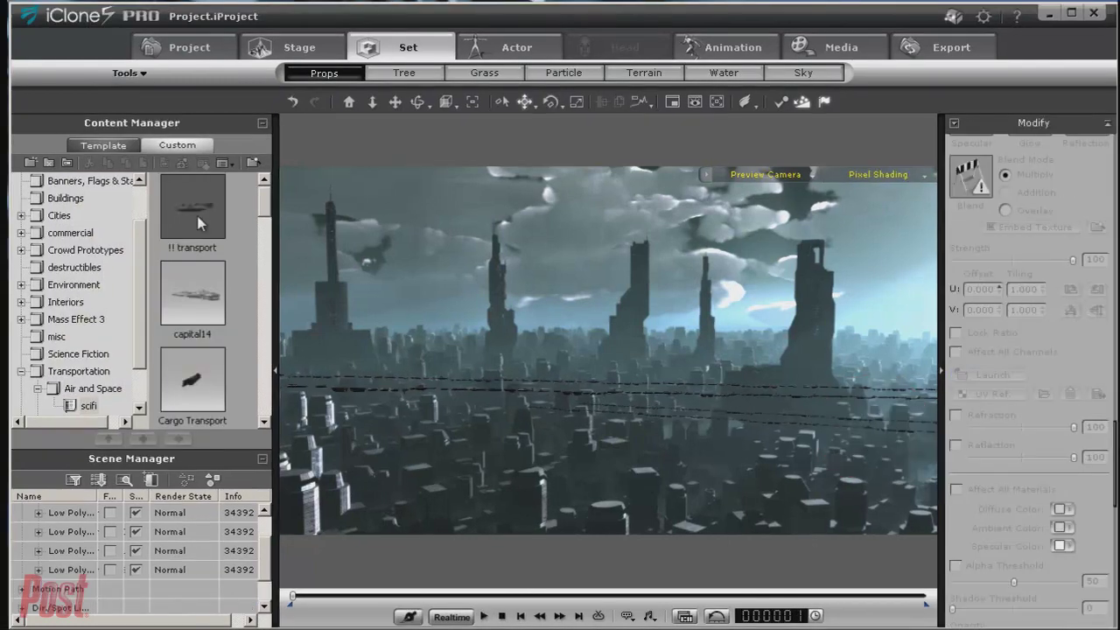
- Add the !! transport prop to the scene and push it back from the camera until the whole ship fits in view
{"action": "left_click_drag", "start_coordinate": [196, 224], "coordinate": [632, 442]}
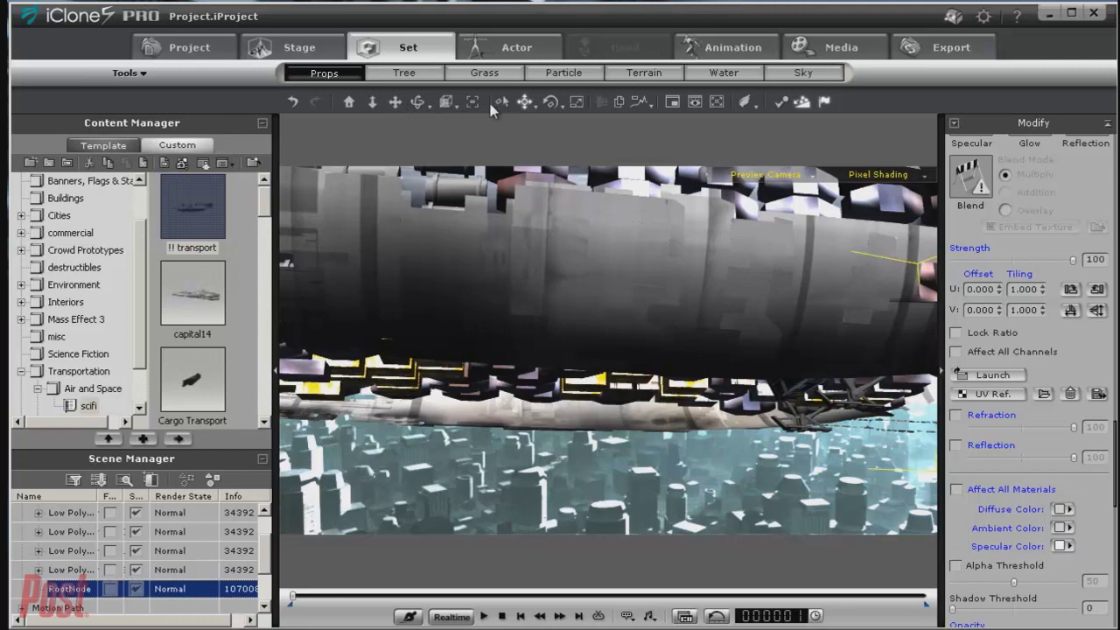
{"action": "left_click_drag", "start_coordinate": [570, 306], "coordinate": [570, 258]}
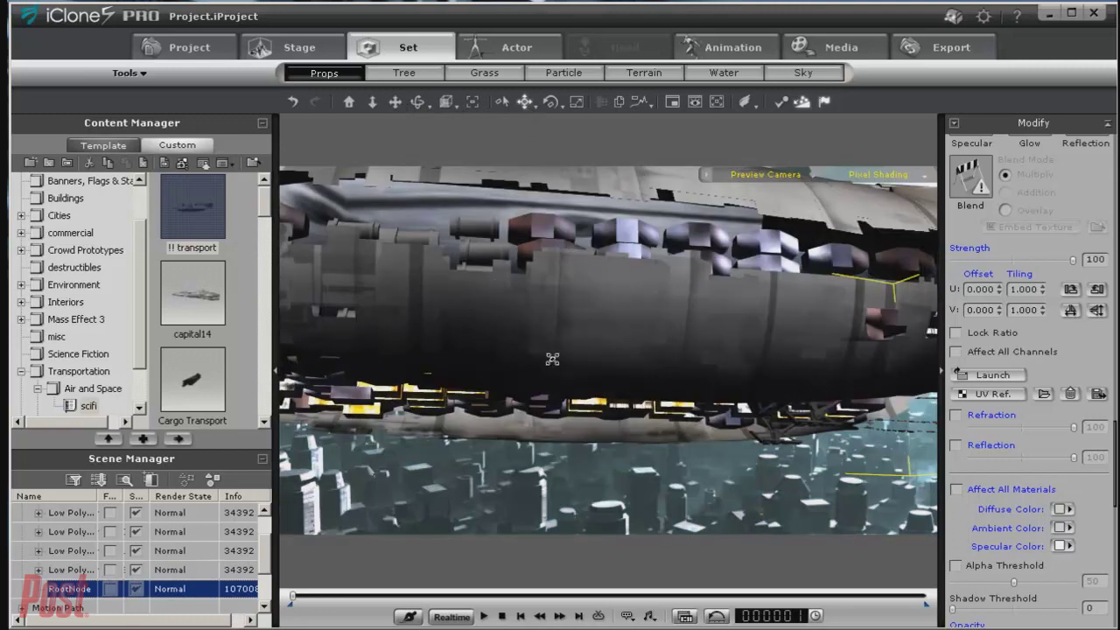
{"action": "left_click_drag", "start_coordinate": [552, 365], "coordinate": [564, 262]}
{"action": "left_click_drag", "start_coordinate": [573, 404], "coordinate": [586, 276]}
{"action": "left_click_drag", "start_coordinate": [554, 376], "coordinate": [541, 309]}
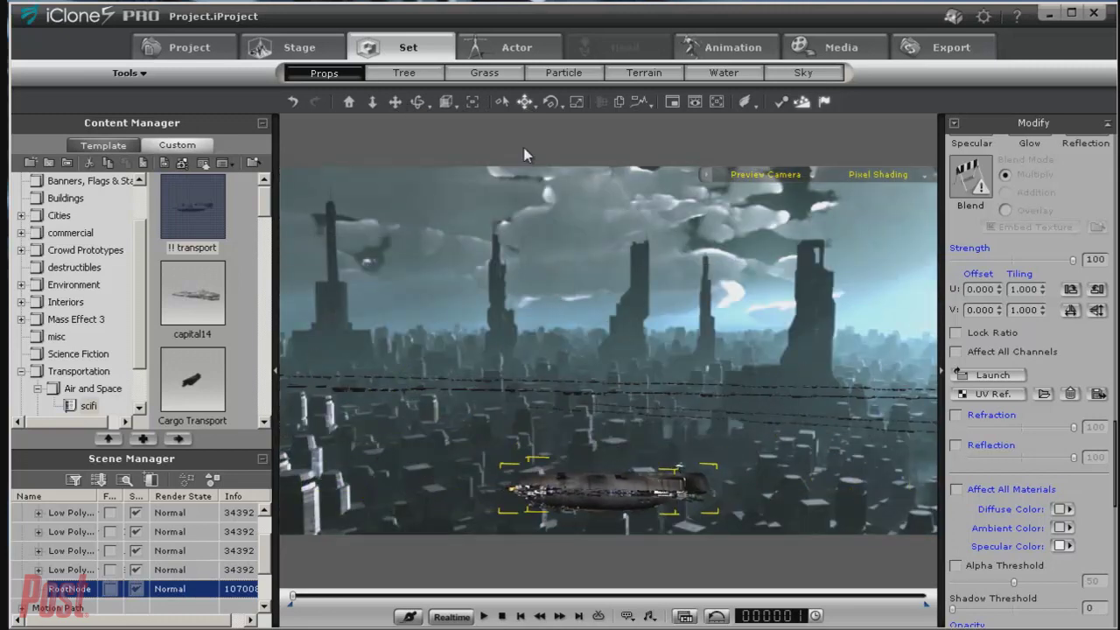
- Move the transport farther into the distance and raise it into the sky in front of the slim tower
{"action": "left_click", "coordinate": [526, 102]}
{"action": "right_click_drag", "start_coordinate": [617, 438], "coordinate": [608, 393]}
{"action": "left_click_drag", "start_coordinate": [608, 393], "coordinate": [635, 174]}
{"action": "left_click_drag", "start_coordinate": [693, 520], "coordinate": [672, 399]}
{"action": "right_click_drag", "start_coordinate": [672, 399], "coordinate": [669, 415]}
{"action": "left_click_drag", "start_coordinate": [626, 356], "coordinate": [816, 287]}
{"action": "left_click_drag", "start_coordinate": [775, 321], "coordinate": [714, 380]}
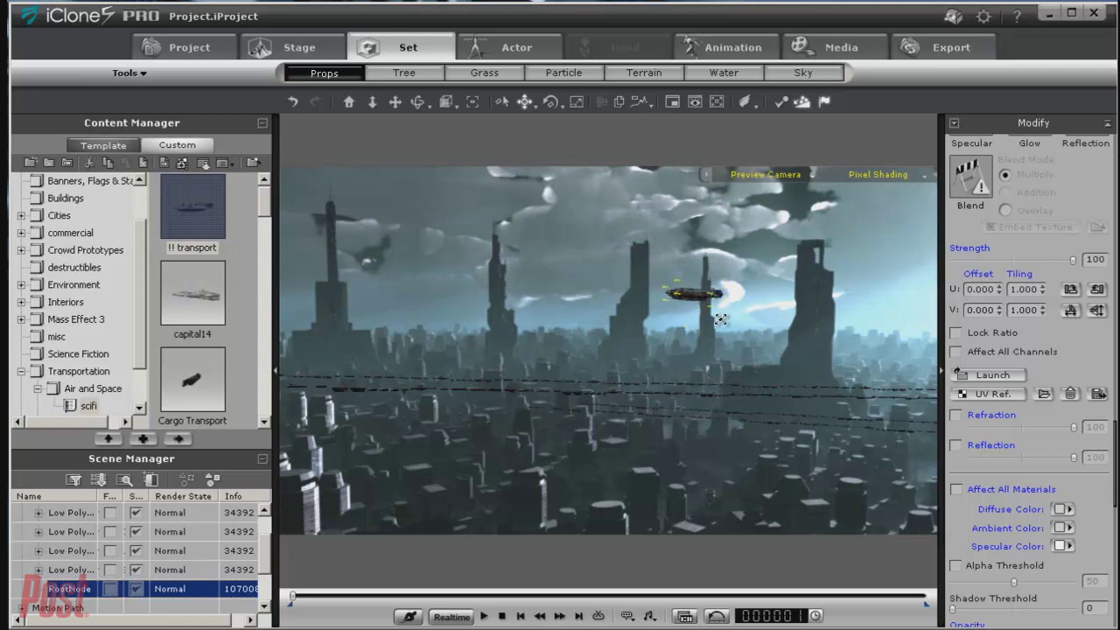
- Make three copies of the transport and stagger them around the original at different heights and depths
{"action": "left_click_drag", "start_coordinate": [715, 322], "coordinate": [1013, 327], "text": "ctrl"}
{"action": "left_click_drag", "start_coordinate": [662, 349], "coordinate": [840, 327]}
{"action": "left_click_drag", "start_coordinate": [711, 294], "coordinate": [745, 429]}
{"action": "left_click_drag", "start_coordinate": [755, 313], "coordinate": [762, 49], "text": "ctrl"}
{"action": "left_click_drag", "start_coordinate": [730, 322], "coordinate": [685, 307]}
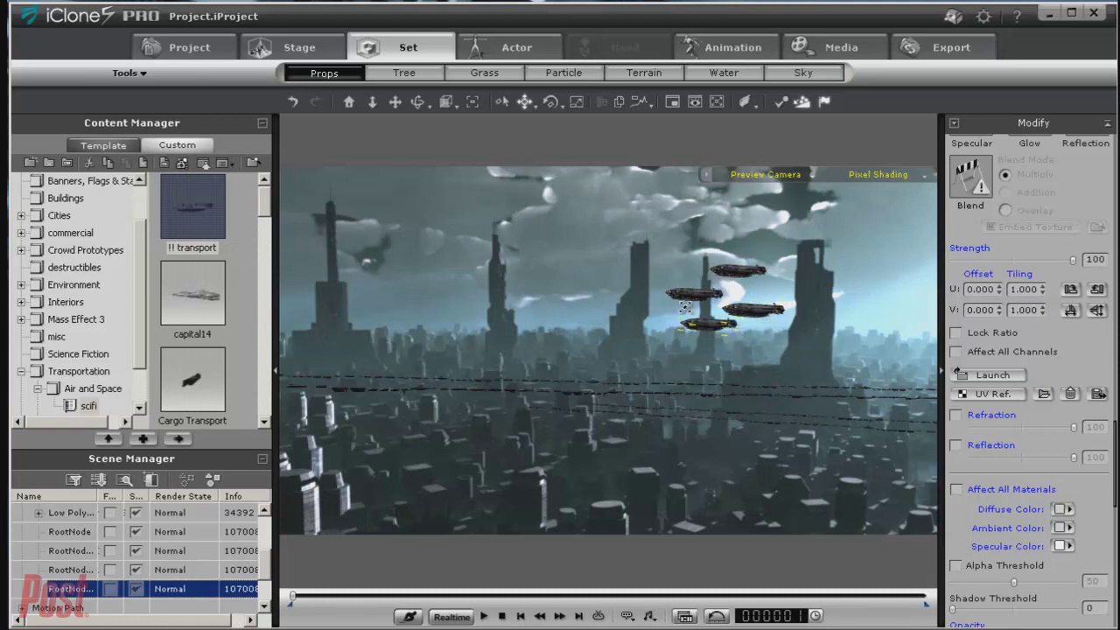
- Add two more transport copies, one above the group and one beside it in front of the large tower
{"action": "left_click_drag", "start_coordinate": [692, 355], "coordinate": [618, 177]}
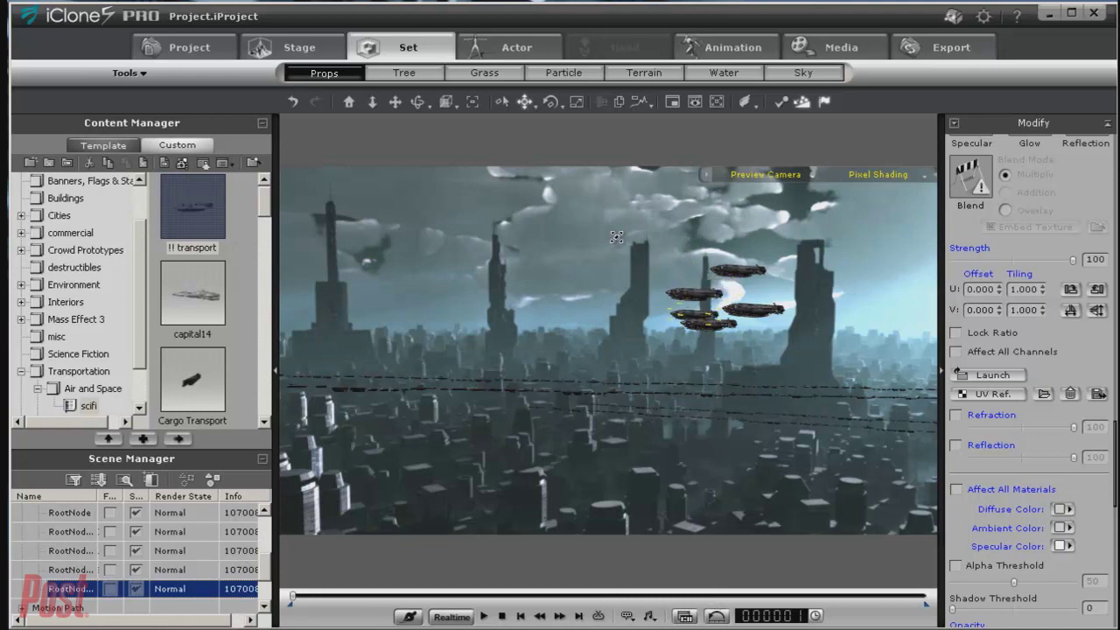
{"action": "left_click_drag", "start_coordinate": [617, 237], "coordinate": [615, 442]}
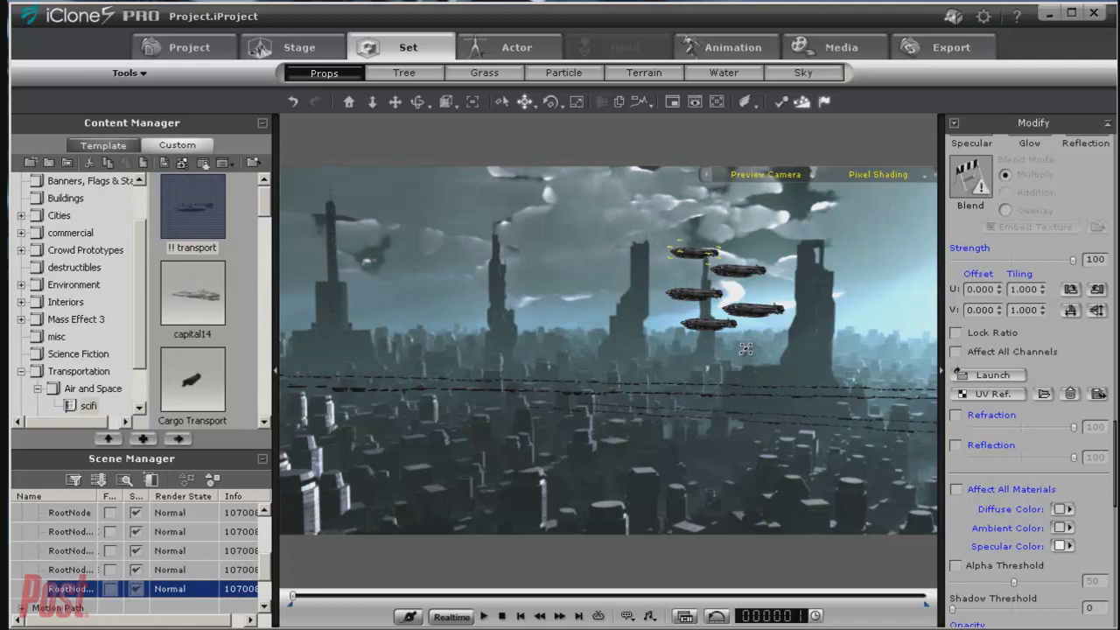
{"action": "left_click", "coordinate": [693, 295]}
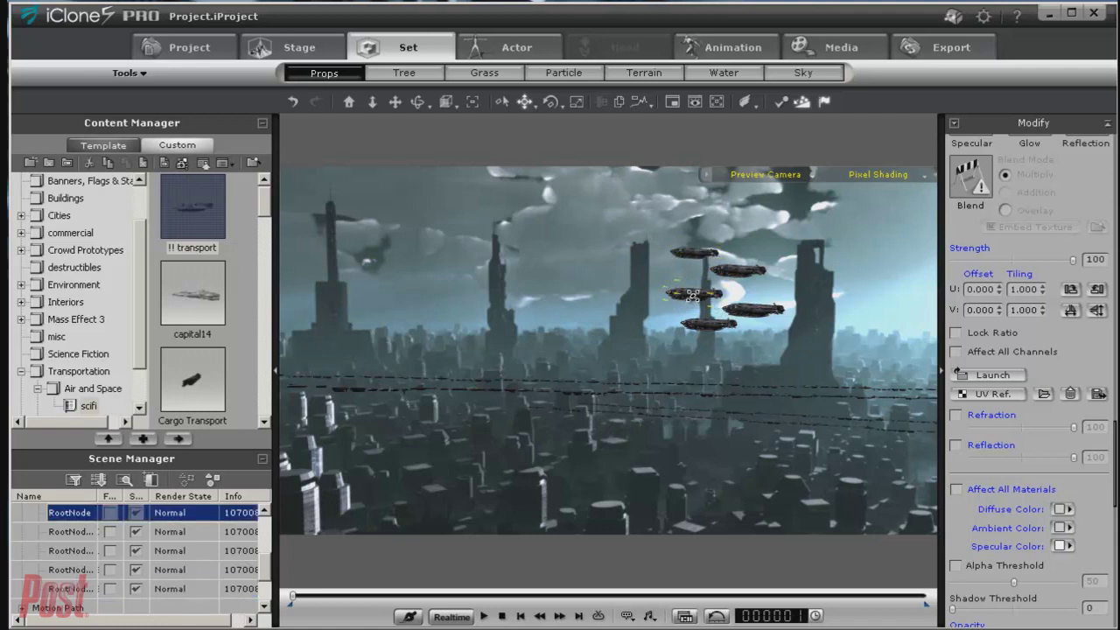
{"action": "left_click_drag", "start_coordinate": [692, 296], "coordinate": [858, 326], "text": "ctrl"}
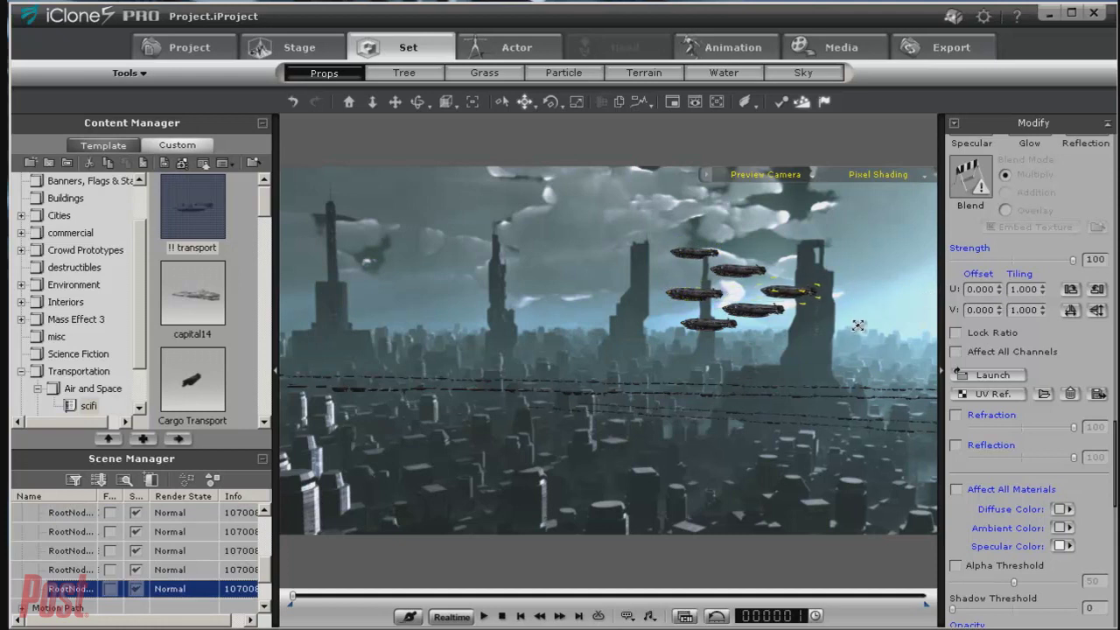
- Attach the five other transport ships to the middle-left transport as their parent so the group moves as one
{"action": "left_click", "coordinate": [819, 367]}
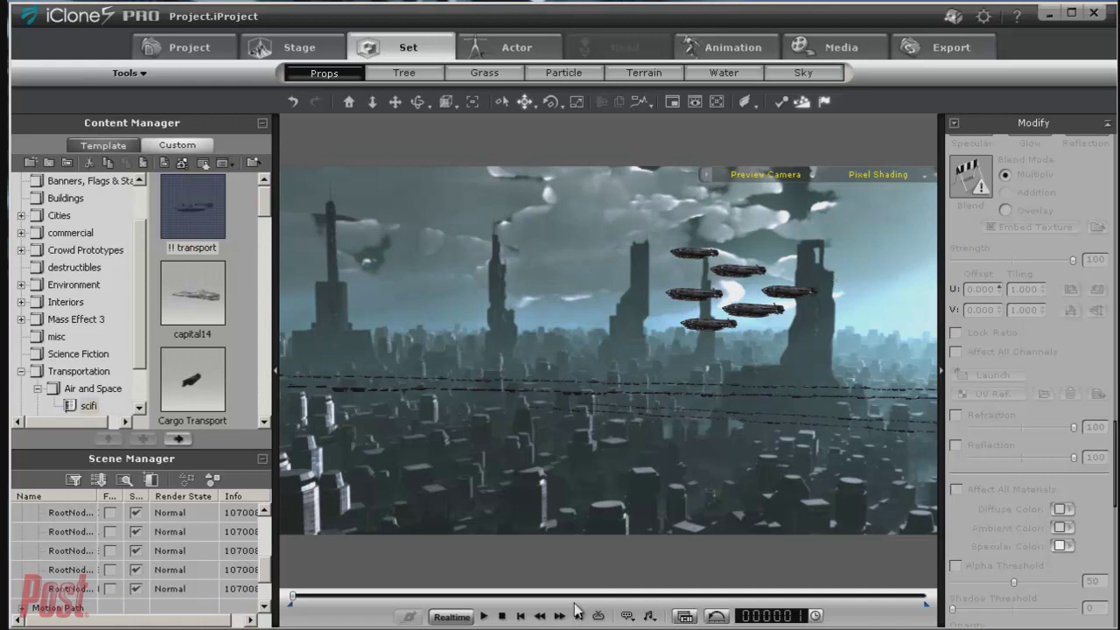
{"action": "left_click", "coordinate": [687, 253]}
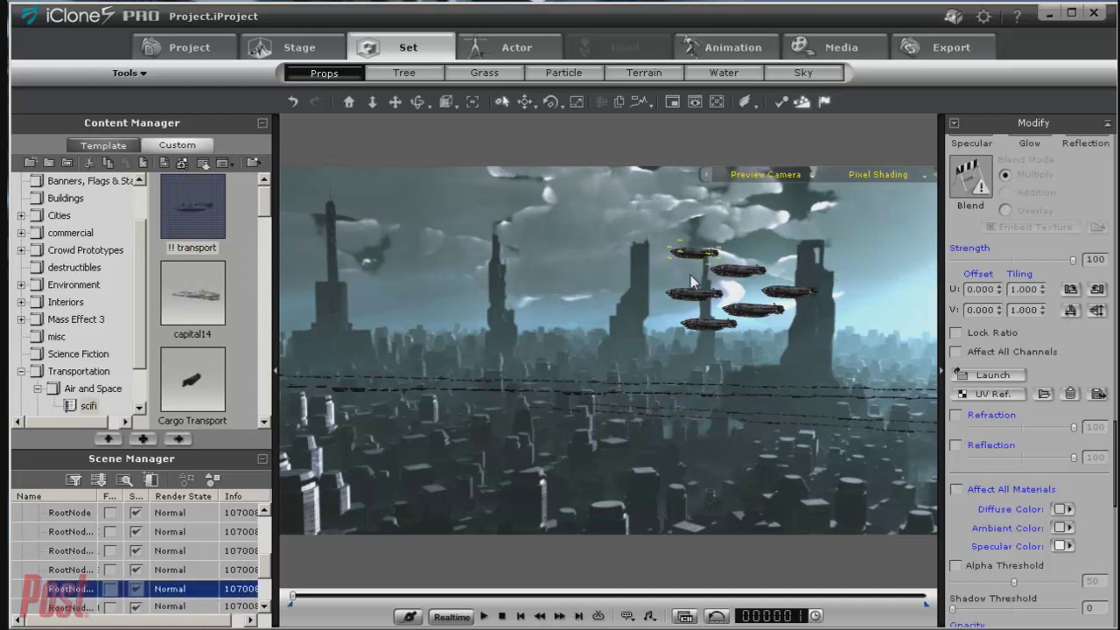
{"action": "left_click", "coordinate": [738, 278], "text": "ctrl"}
{"action": "left_click", "coordinate": [788, 294], "text": "ctrl"}
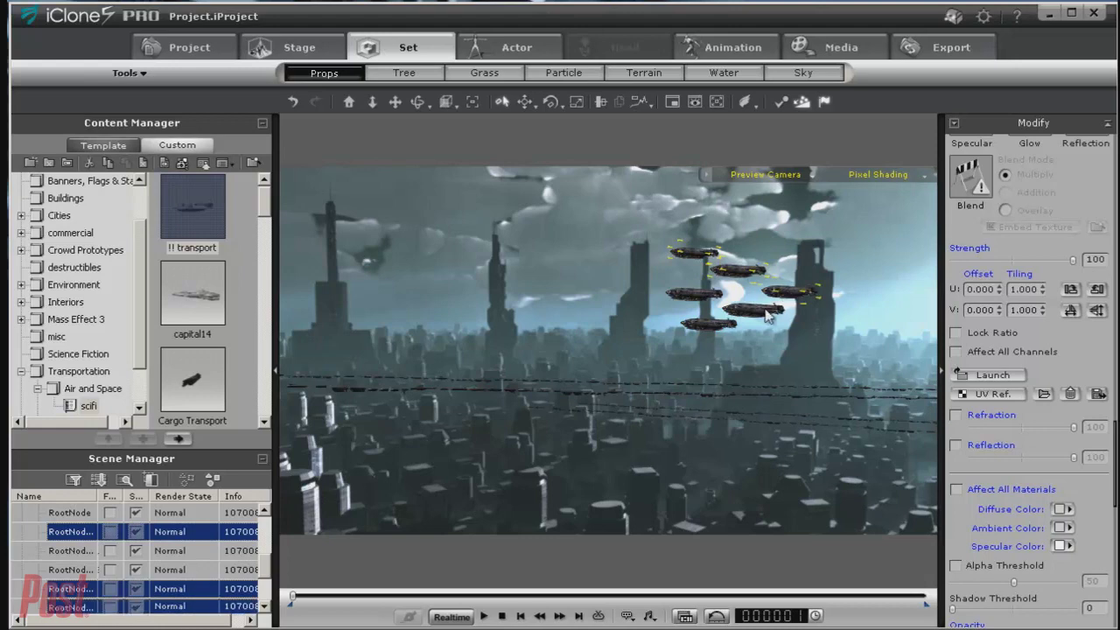
{"action": "left_click", "coordinate": [755, 314], "text": "ctrl"}
{"action": "left_click", "coordinate": [706, 331], "text": "ctrl"}
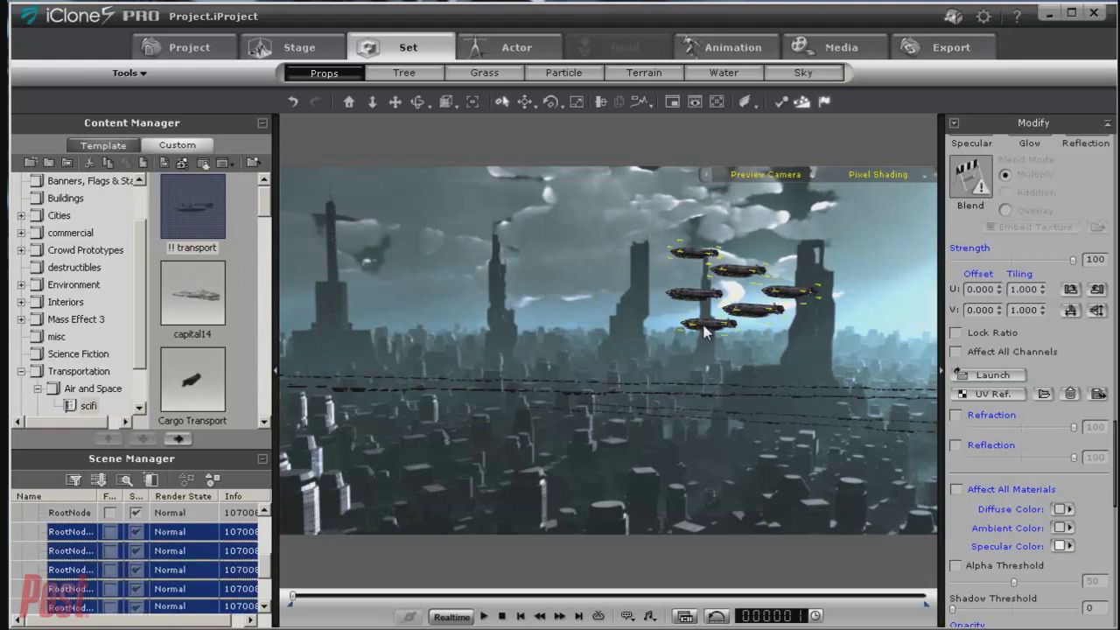
{"action": "left_click_drag", "start_coordinate": [1114, 457], "coordinate": [1113, 293]}
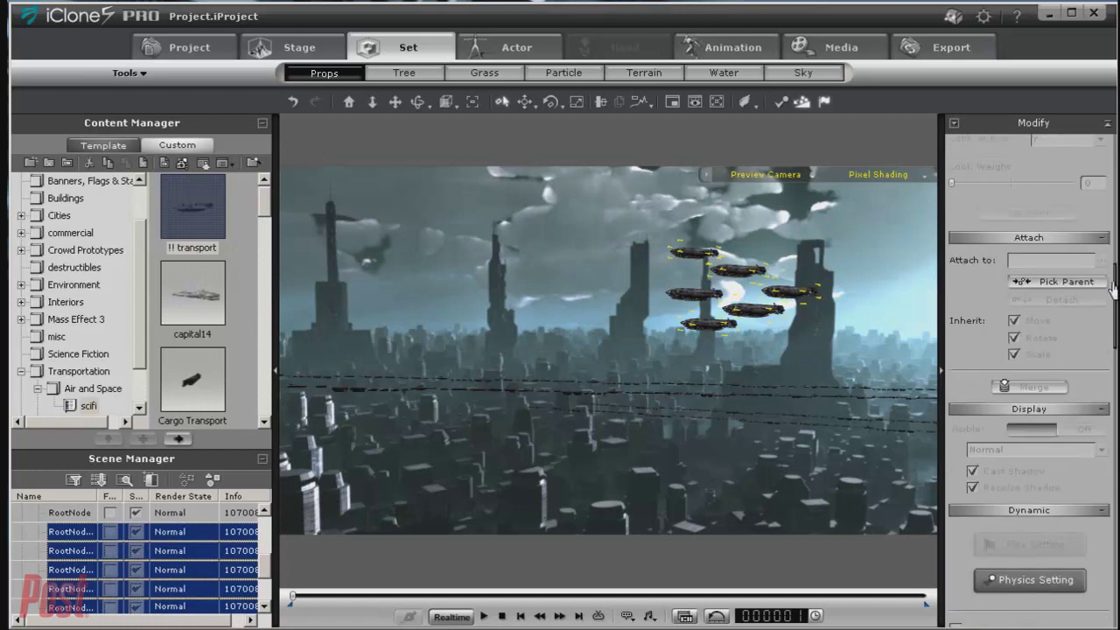
{"action": "left_click", "coordinate": [1041, 283]}
{"action": "left_click", "coordinate": [688, 295]}
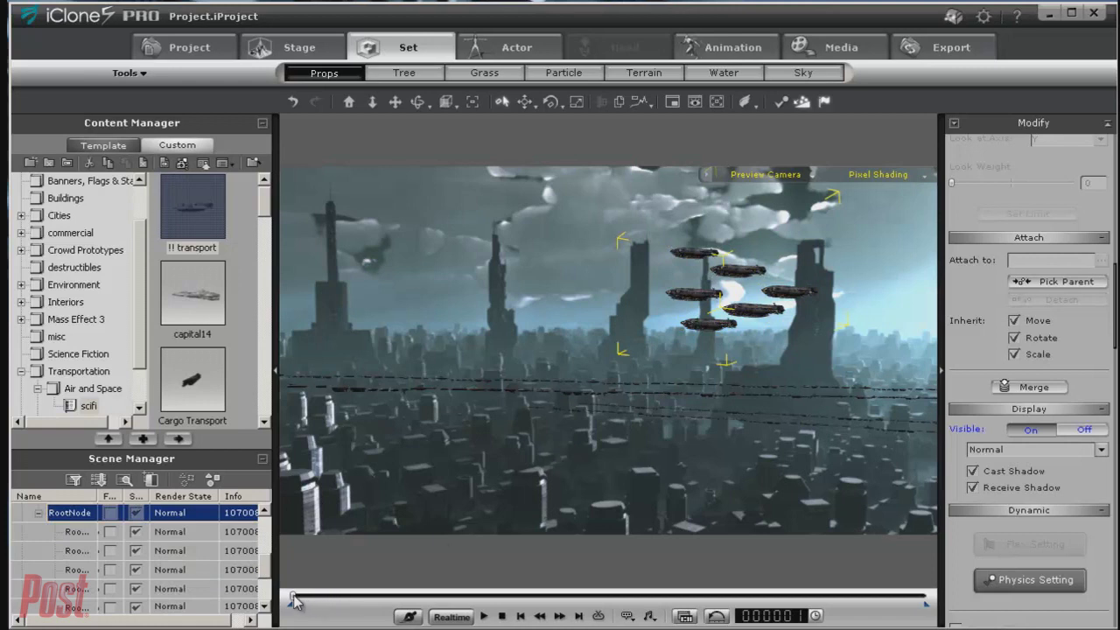
- At frame 1800, shift the transport group slightly toward the central tower, and play the animation from the start to check the drift
{"action": "left_click_drag", "start_coordinate": [294, 596], "coordinate": [926, 597]}
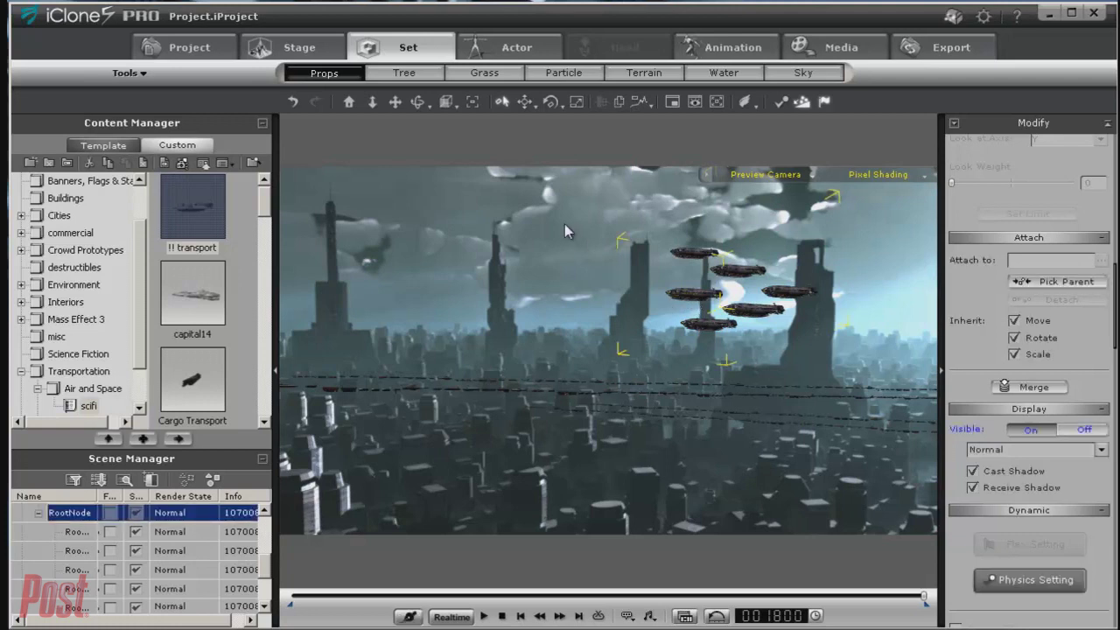
{"action": "left_click", "coordinate": [524, 101]}
{"action": "left_click_drag", "start_coordinate": [754, 302], "coordinate": [710, 299]}
{"action": "left_click_drag", "start_coordinate": [129, 350], "coordinate": [4, 354]}
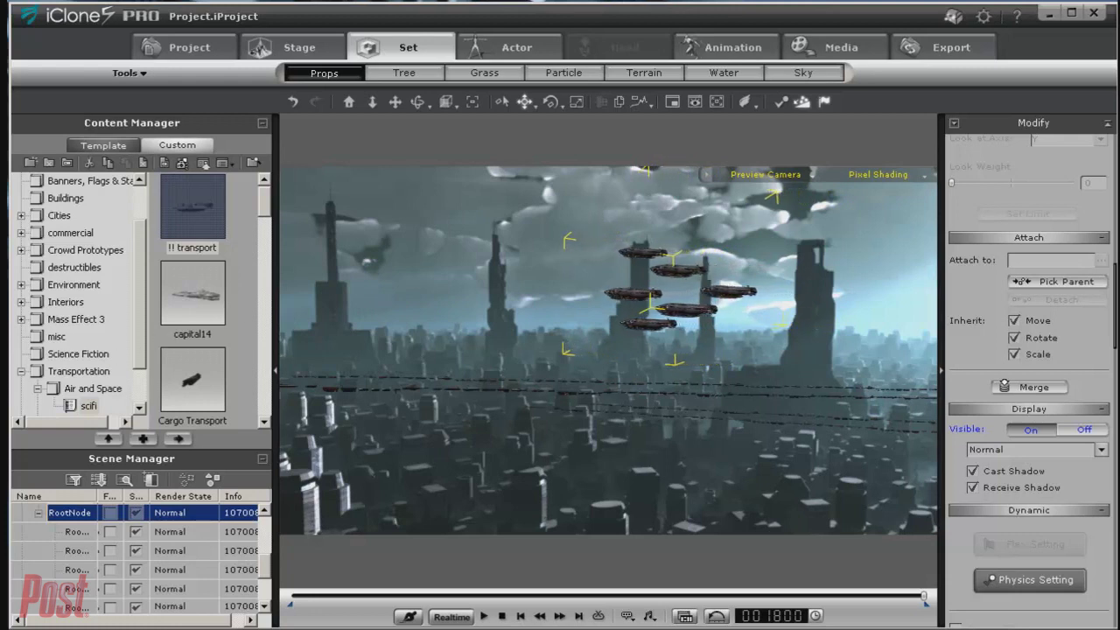
{"action": "left_click", "coordinate": [521, 616]}
{"action": "left_click", "coordinate": [483, 616]}
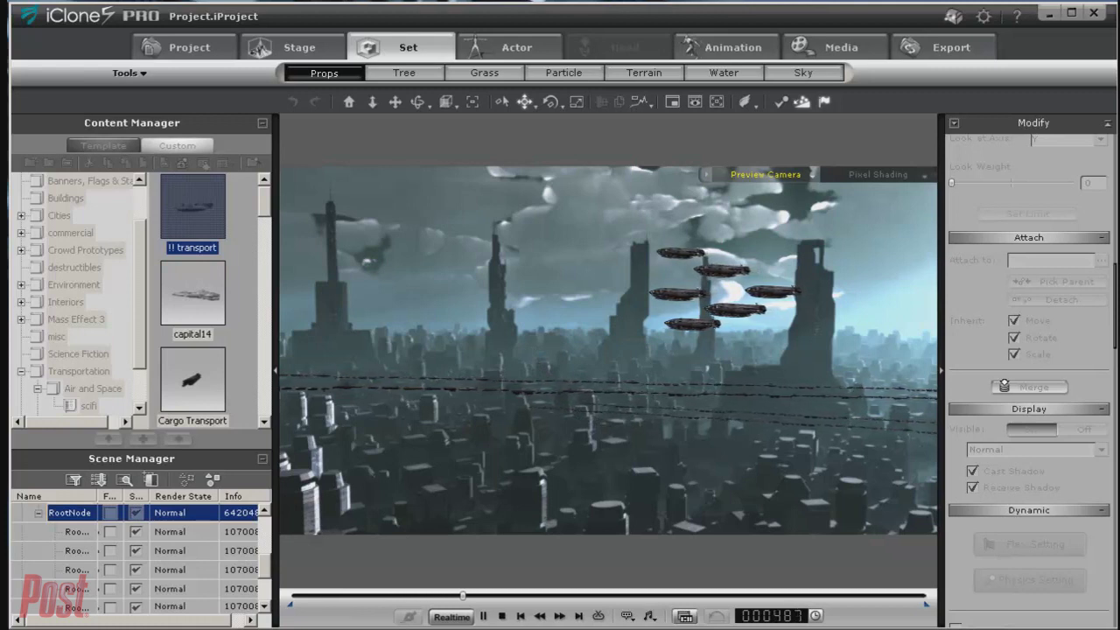
{"action": "left_click", "coordinate": [501, 616]}
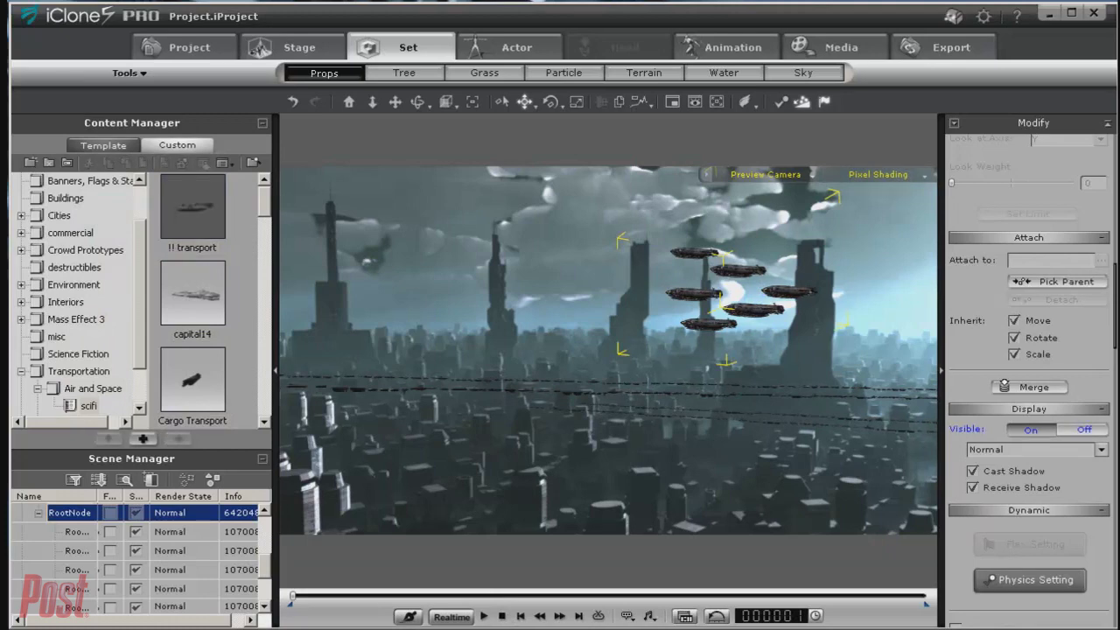
- Add the capital14 ship, push it far back from the camera, and place it high in the sky in front of the leftmost tower
{"action": "left_click", "coordinate": [193, 311]}
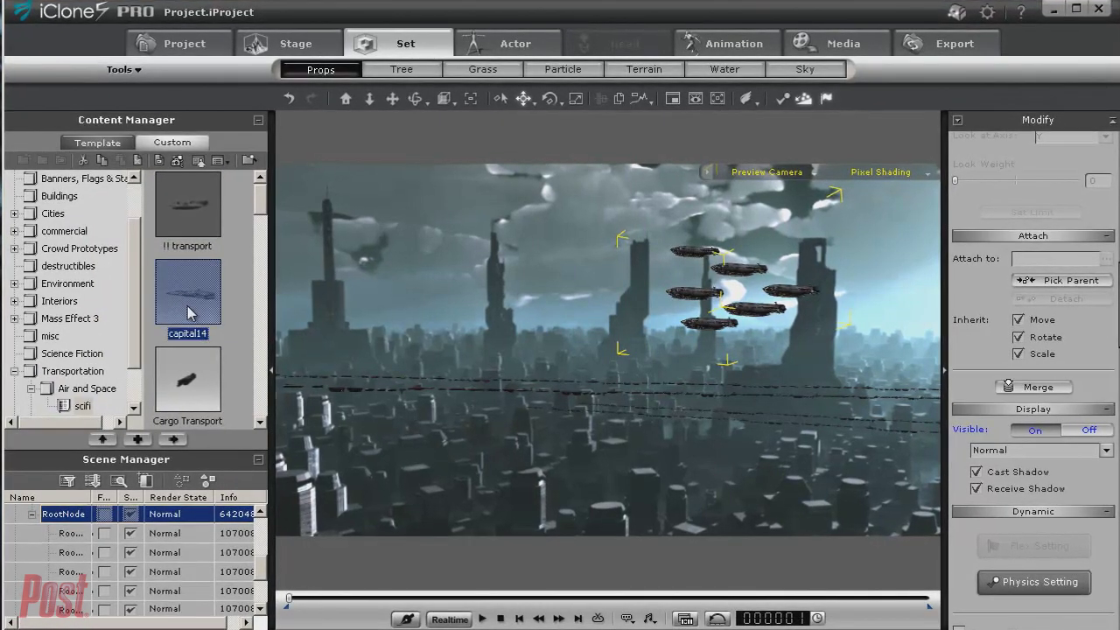
{"action": "left_click_drag", "start_coordinate": [191, 313], "coordinate": [405, 372]}
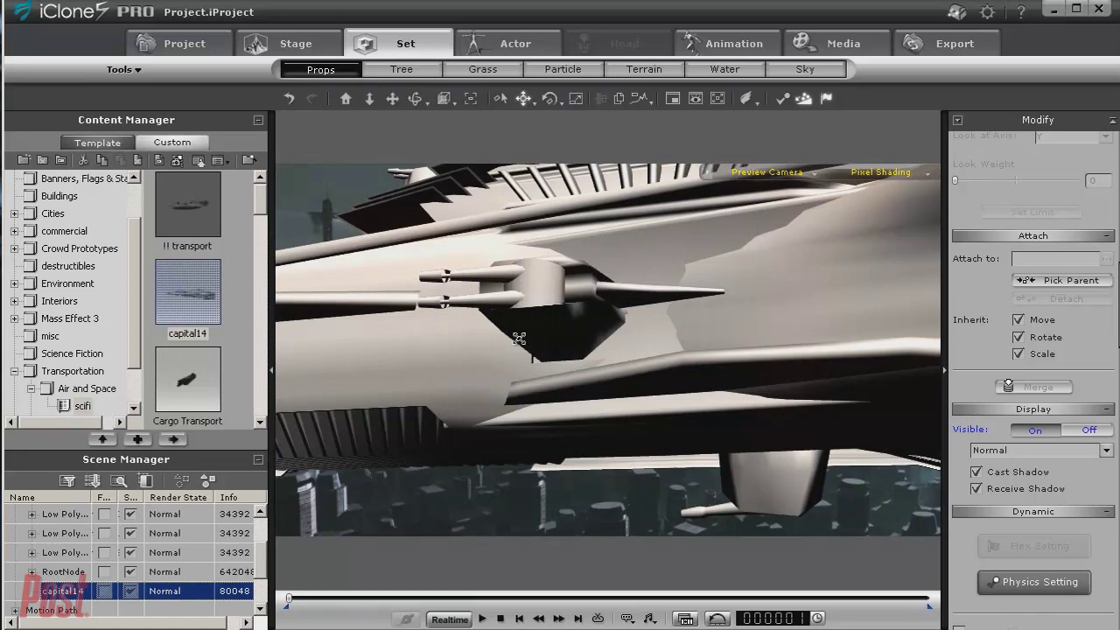
{"action": "left_click_drag", "start_coordinate": [547, 341], "coordinate": [562, 256]}
{"action": "left_click_drag", "start_coordinate": [647, 363], "coordinate": [641, 320]}
{"action": "left_click_drag", "start_coordinate": [671, 401], "coordinate": [389, 313]}
{"action": "left_click_drag", "start_coordinate": [312, 211], "coordinate": [307, 231]}
{"action": "left_click_drag", "start_coordinate": [395, 375], "coordinate": [397, 367]}
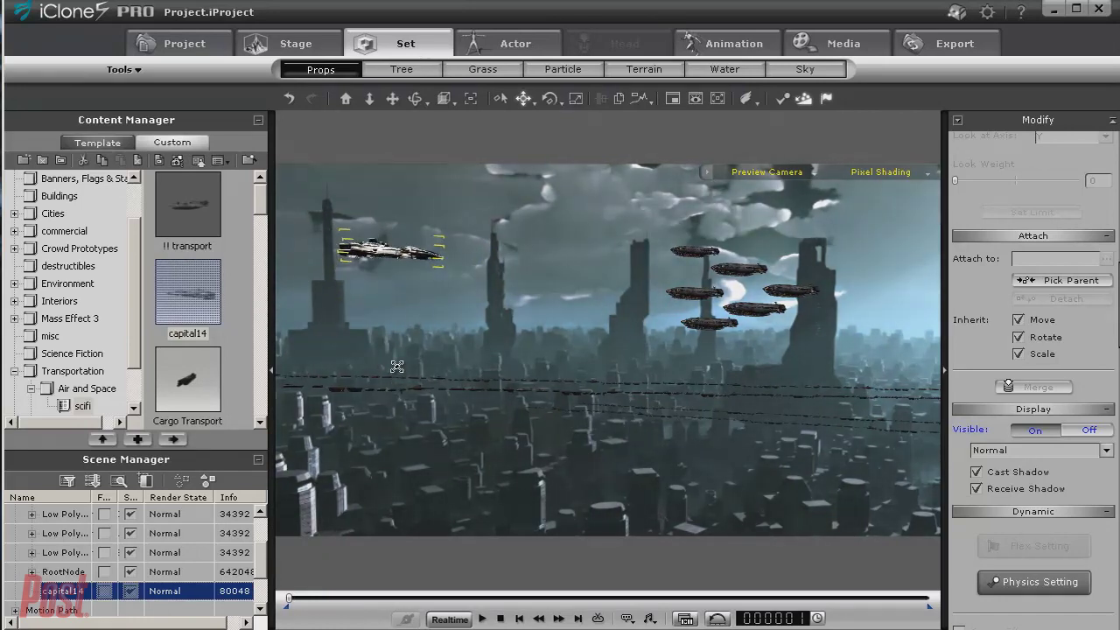
{"action": "left_click_drag", "start_coordinate": [391, 251], "coordinate": [368, 376]}
{"action": "mouse_move", "coordinate": [368, 305]}
{"action": "left_mouse_down"}
{"action": "mouse_move", "coordinate": [369, 338]}
{"action": "mouse_move", "coordinate": [376, 325]}
{"action": "left_mouse_up"}
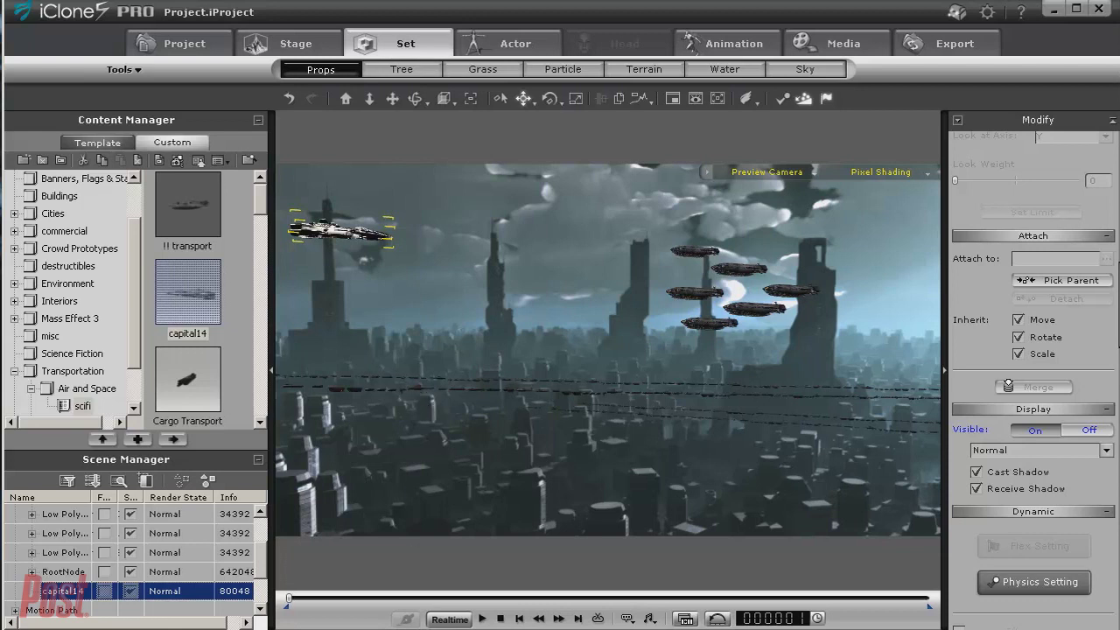
- At frame 1800, shift the capital14 ship slightly forward along its heading, and play the animation from the start
{"action": "left_click_drag", "start_coordinate": [290, 600], "coordinate": [1029, 610]}
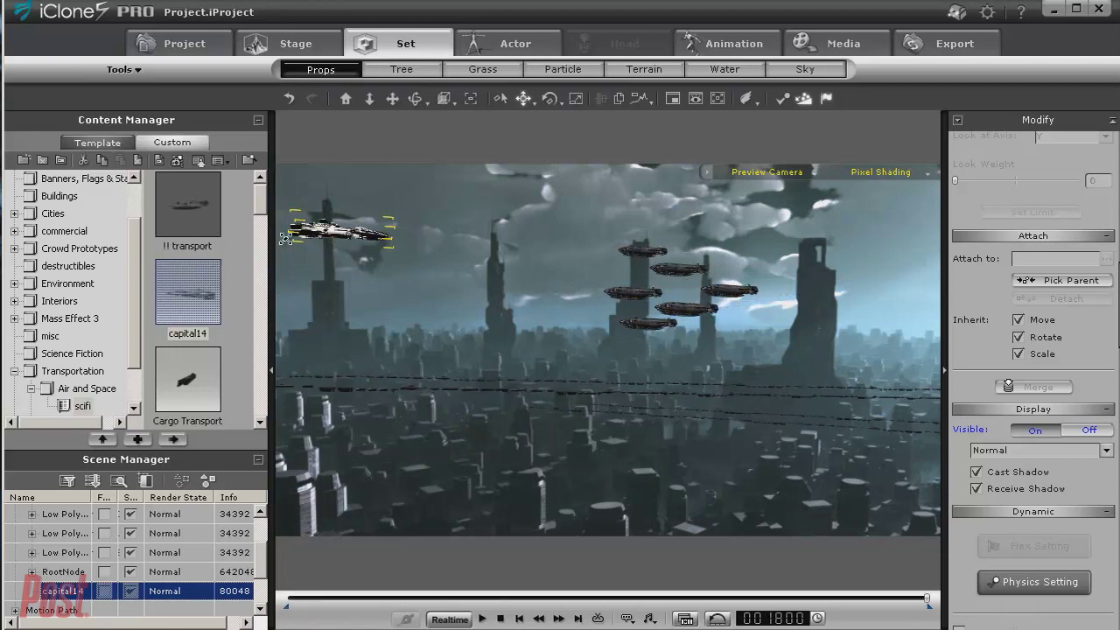
{"action": "left_click_drag", "start_coordinate": [340, 230], "coordinate": [521, 240]}
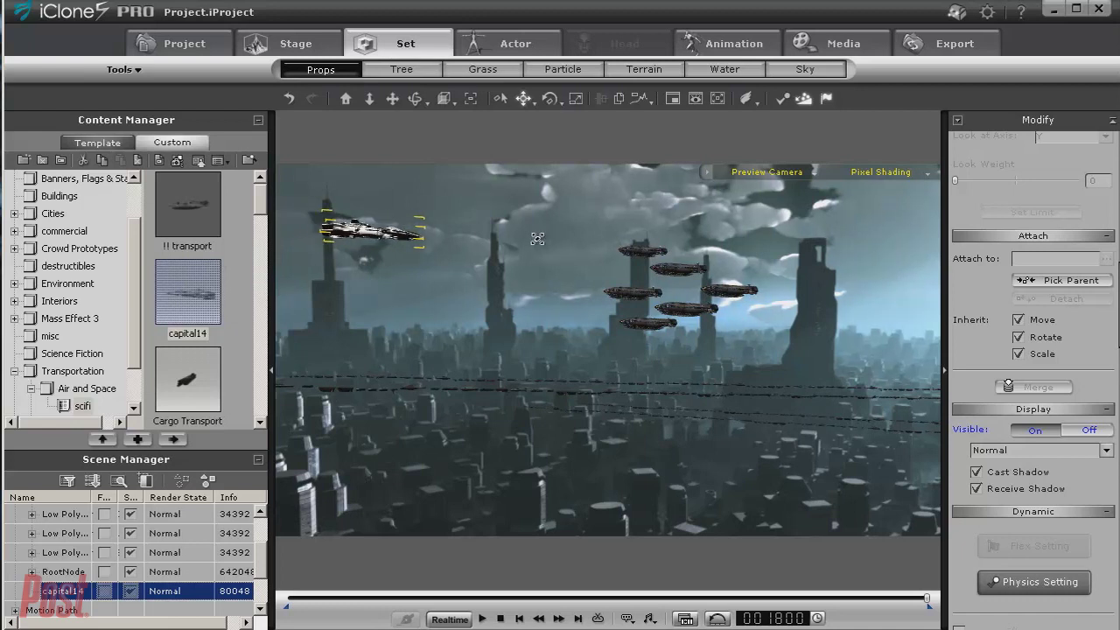
{"action": "left_click", "coordinate": [520, 618]}
{"action": "left_click", "coordinate": [482, 618]}
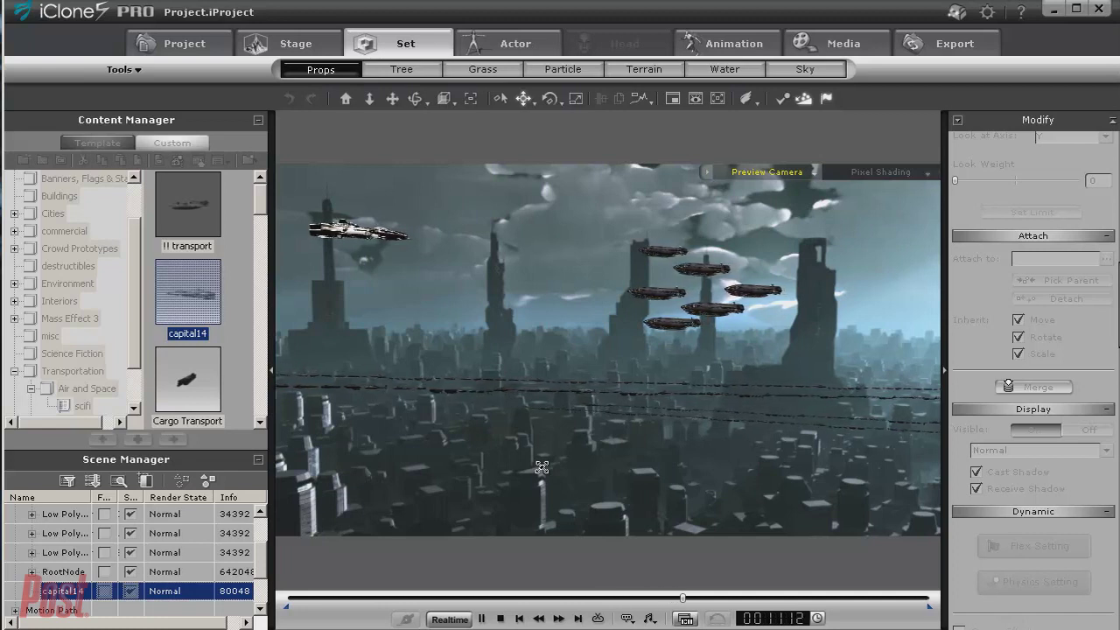
{"action": "left_click", "coordinate": [500, 619]}
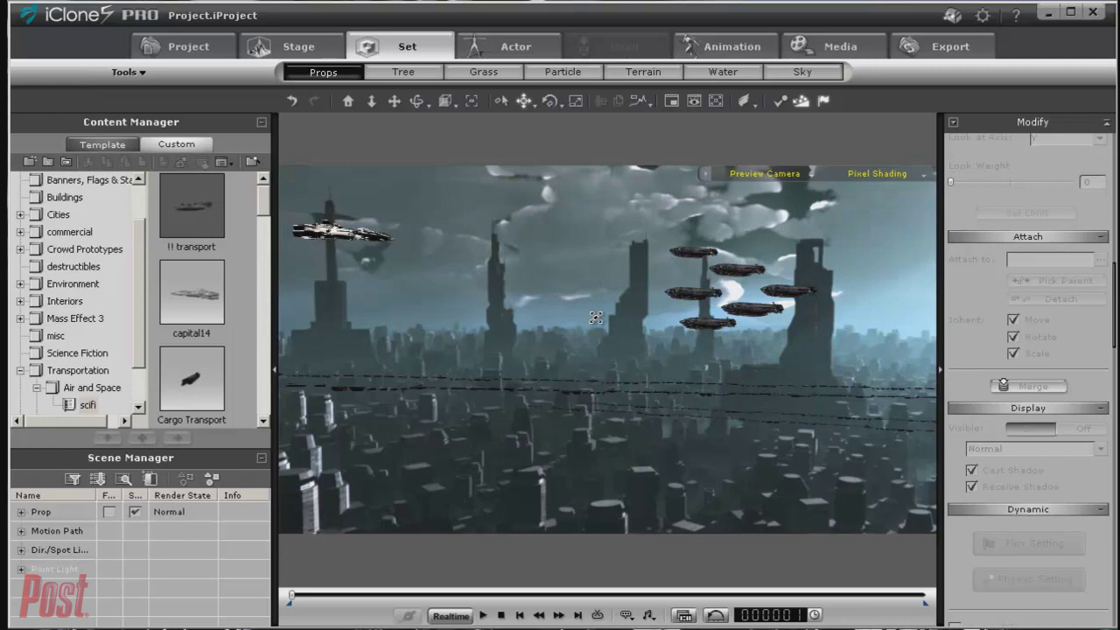
- Add a Color Filter post effect with the red filter at 8, green at 15 and blue at 20
{"action": "left_click", "coordinate": [302, 45]}
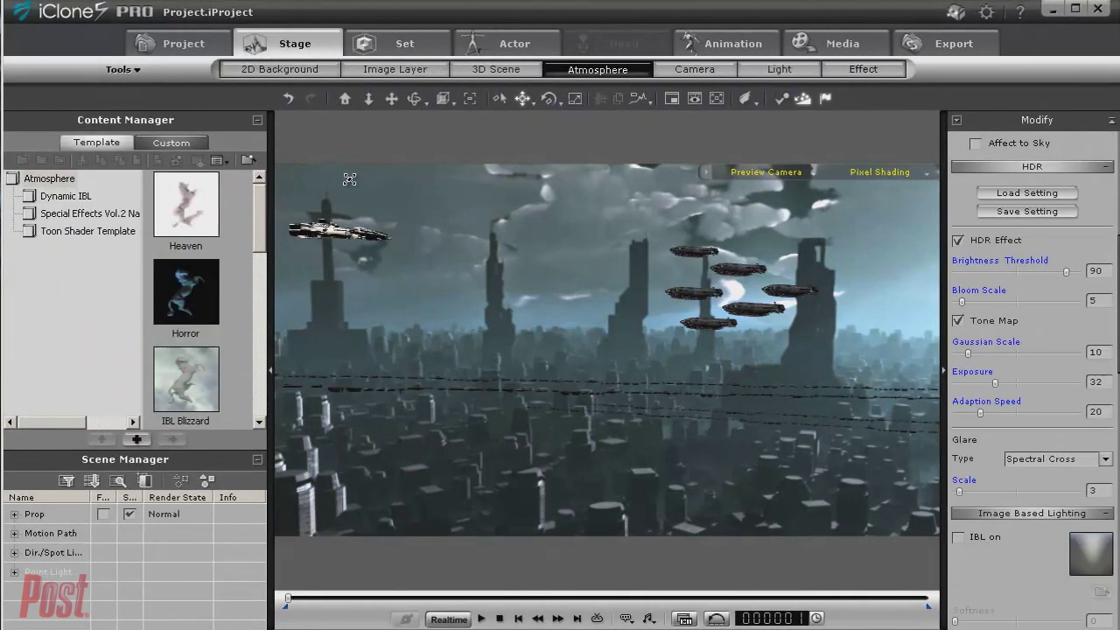
{"action": "left_click", "coordinate": [853, 70]}
{"action": "double_click", "coordinate": [186, 389]}
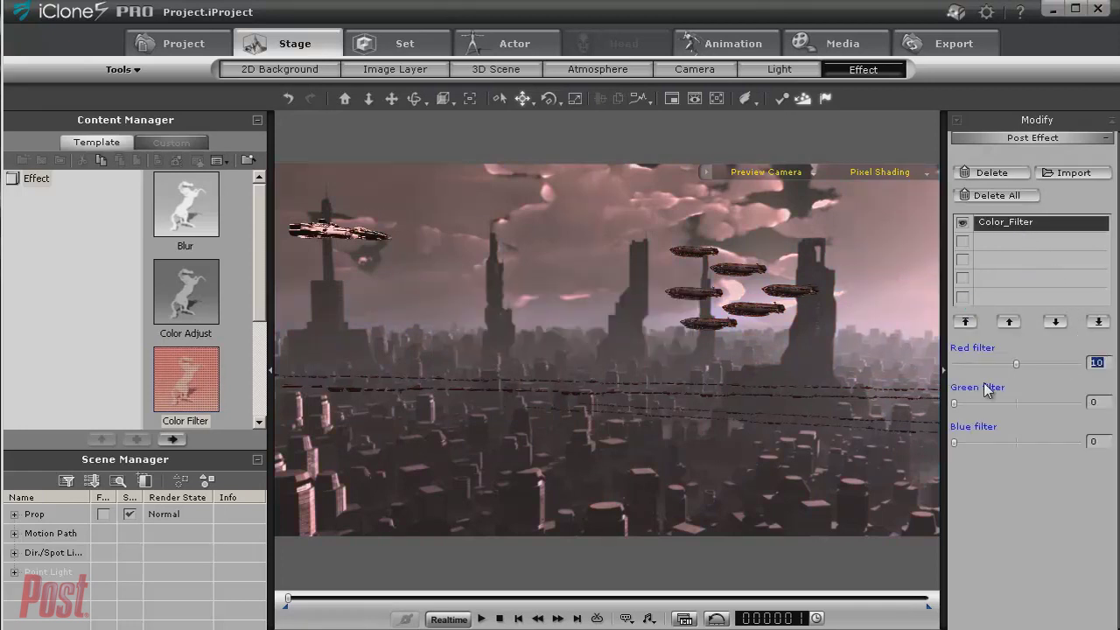
{"action": "type", "text": "8"}
{"action": "left_click", "coordinate": [1096, 402]}
{"action": "type", "text": "15"}
{"action": "left_click", "coordinate": [1097, 442]}
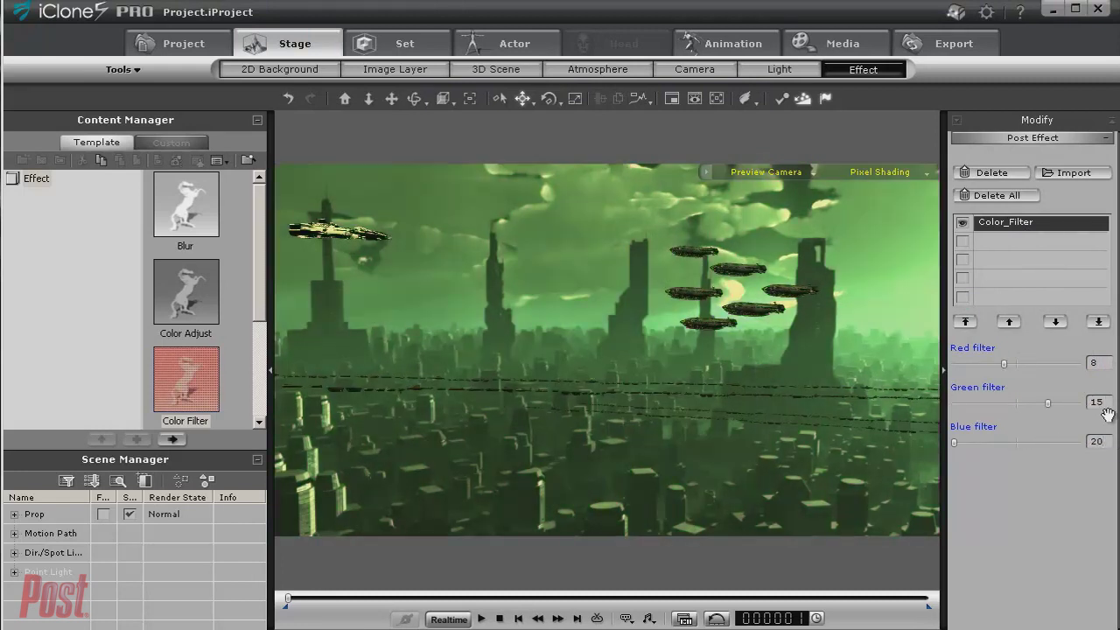
{"action": "key", "text": "Return"}
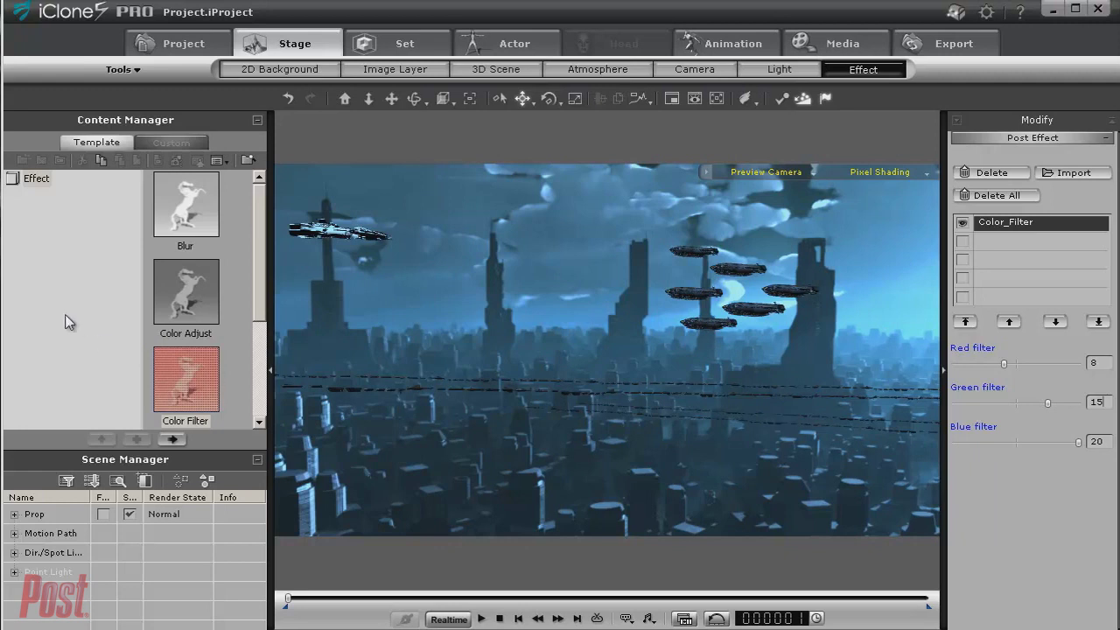
- Add a Blur post effect with a blur range of 15
{"action": "double_click", "coordinate": [188, 225]}
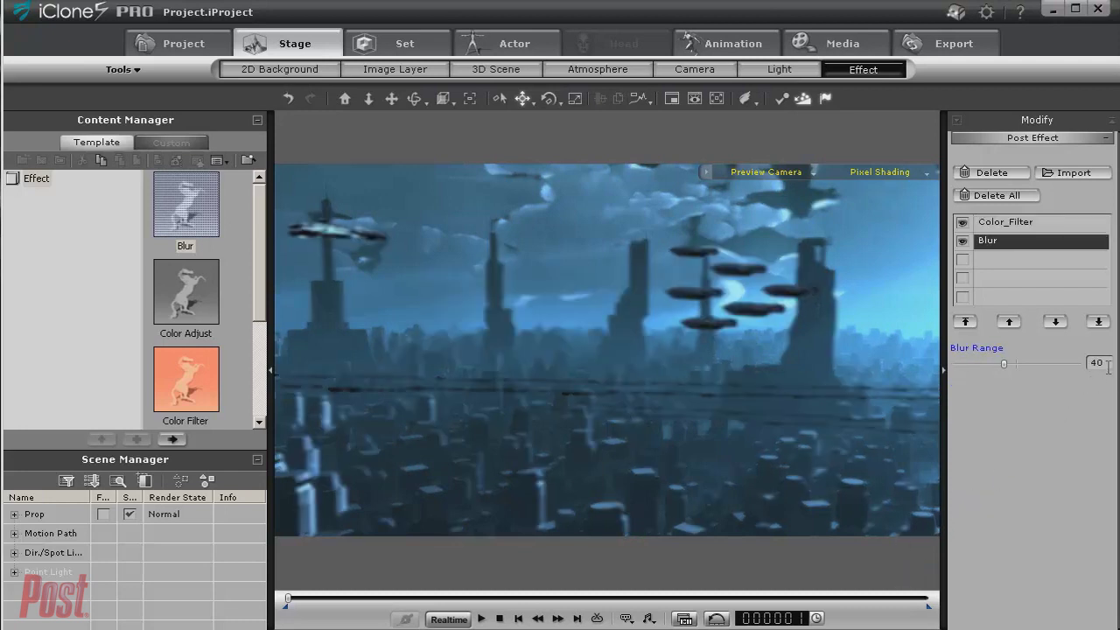
{"action": "type", "text": "15"}
{"action": "key", "text": "Return"}
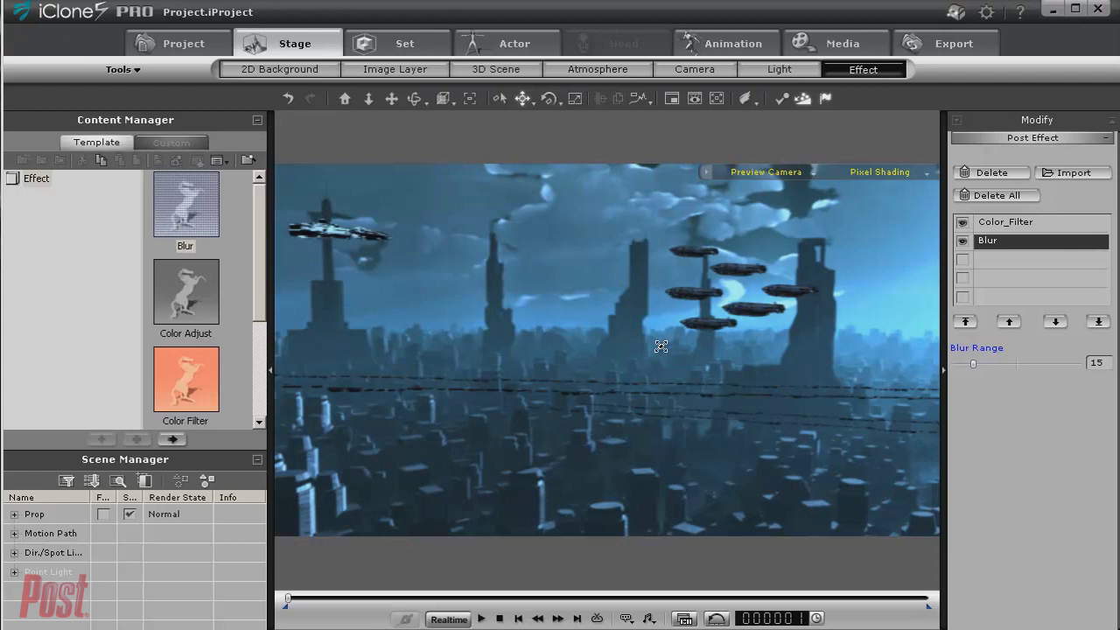
- Add a Color Adjust post effect with contrast 13 and gray style 10, and play the scene back to check the look
{"action": "double_click", "coordinate": [201, 301]}
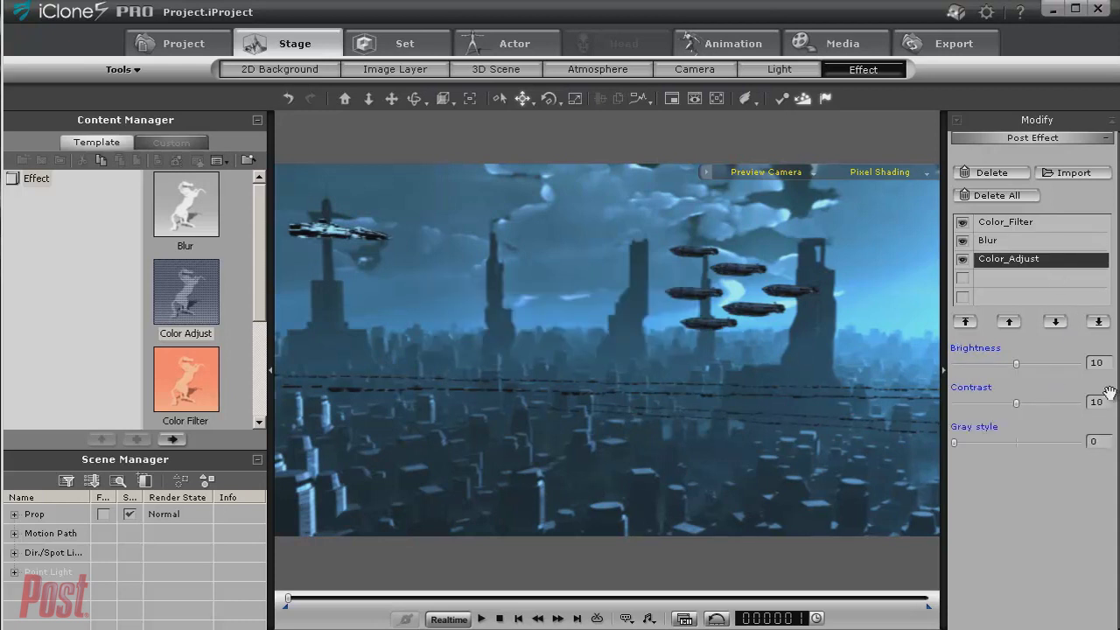
{"action": "double_click", "coordinate": [1108, 402]}
{"action": "type", "text": "13"}
{"action": "left_click", "coordinate": [1096, 442]}
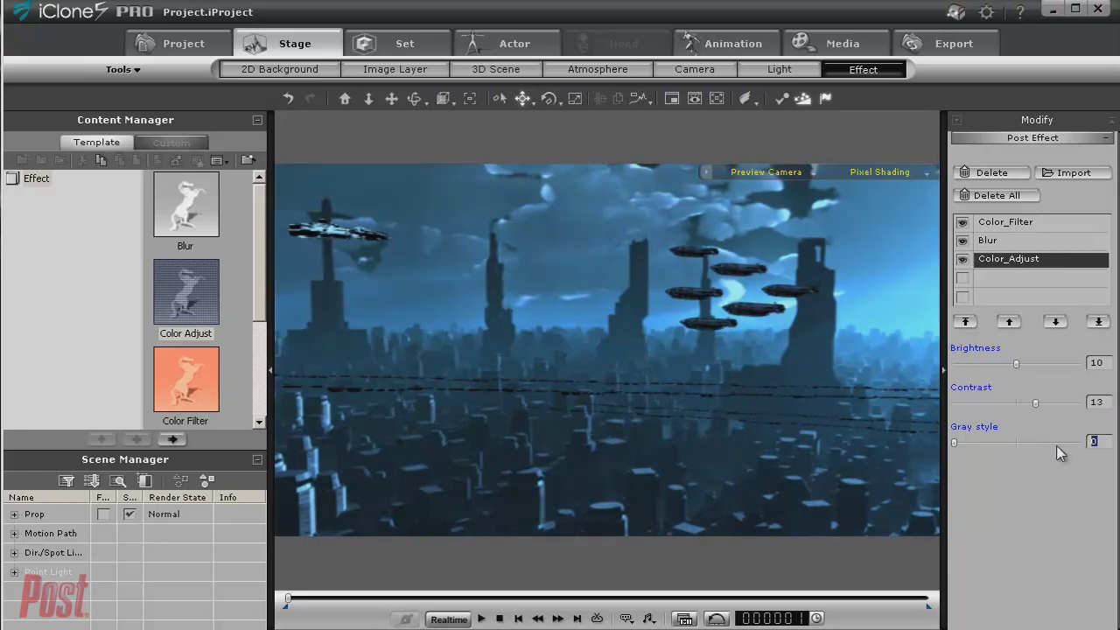
{"action": "type", "text": "10"}
{"action": "key", "text": "Return"}
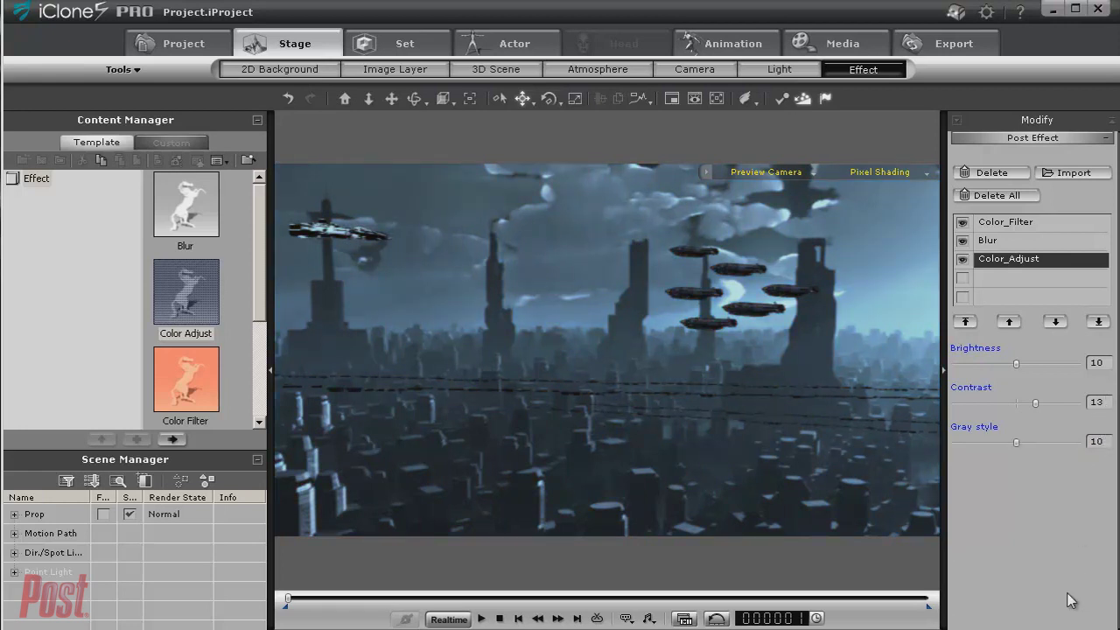
{"action": "left_click", "coordinate": [480, 619]}
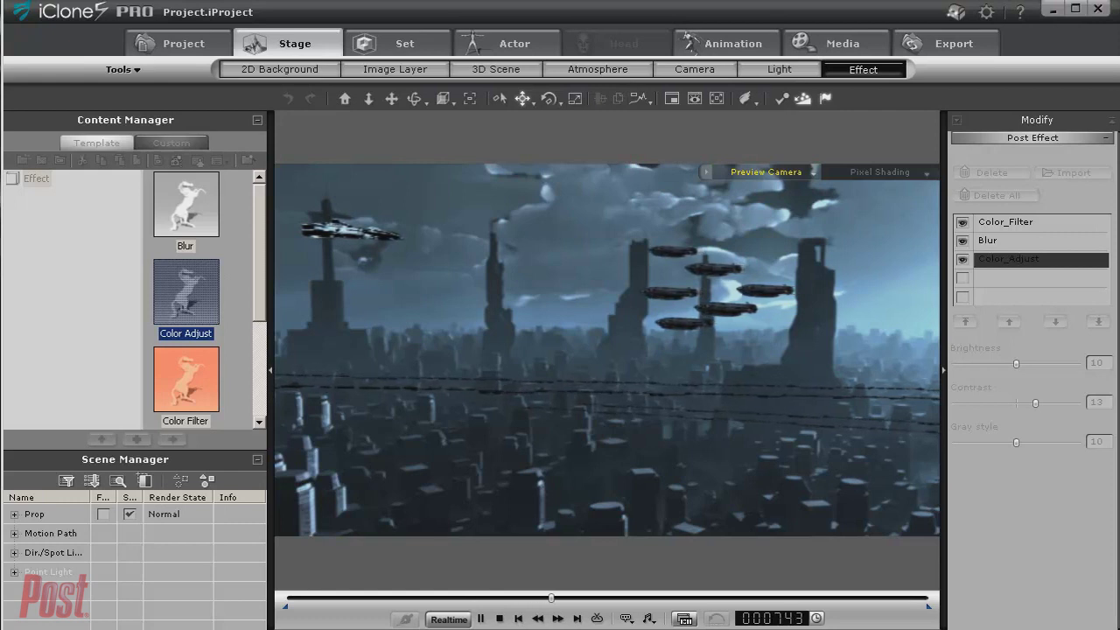
{"action": "left_click", "coordinate": [501, 619]}
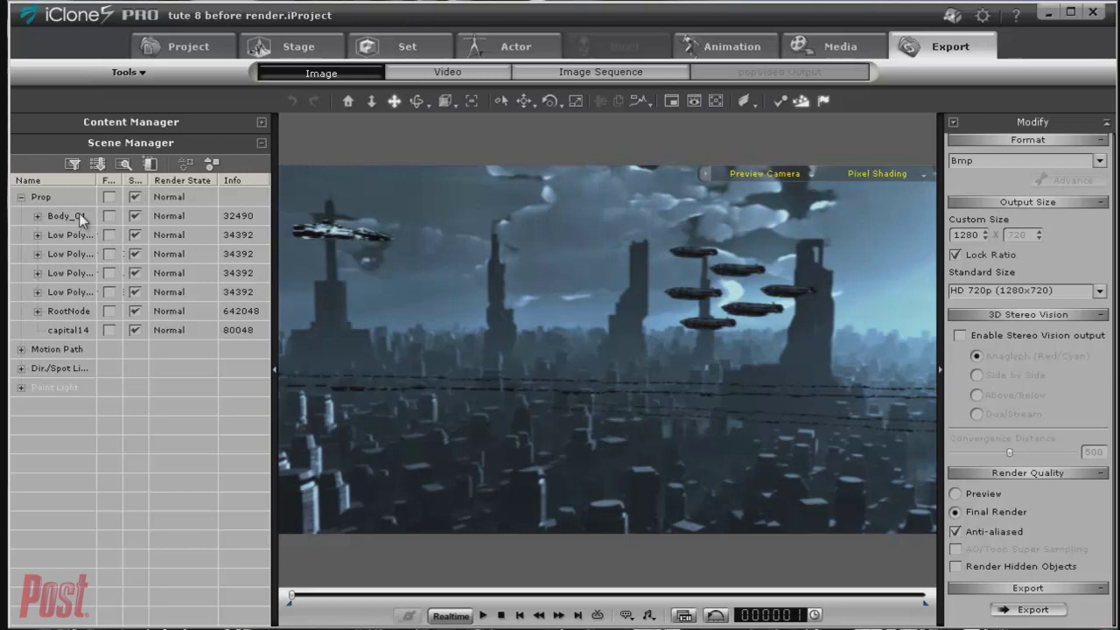
- Hide all props in the scene and choose HD 720p (1280x720) as the output size for the image export
{"action": "left_click", "coordinate": [134, 197]}
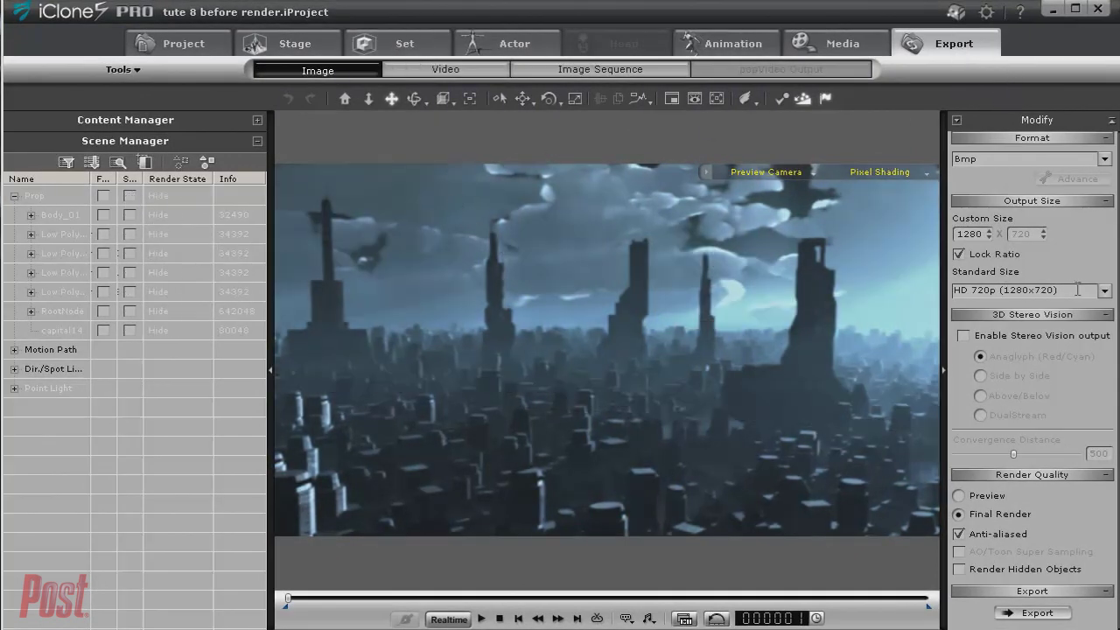
{"action": "left_click", "coordinate": [1105, 290]}
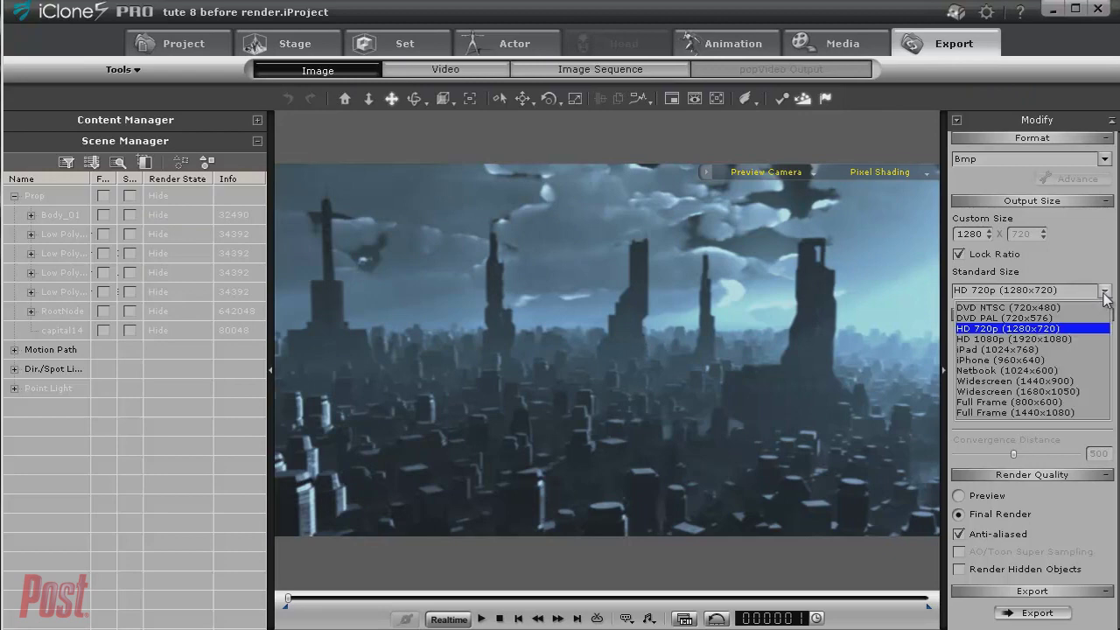
{"action": "left_click", "coordinate": [995, 330]}
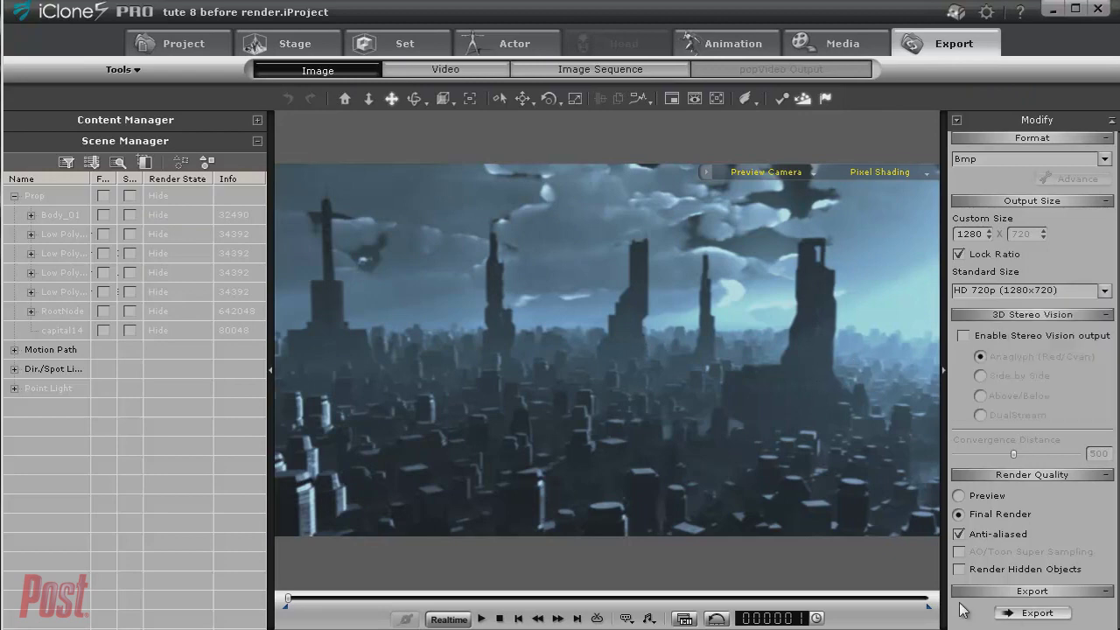
- Export the empty city background as a Bmp still named image in the post magazine folder and close the rendered image
{"action": "left_click", "coordinate": [1007, 613]}
{"action": "type", "text": "image"}
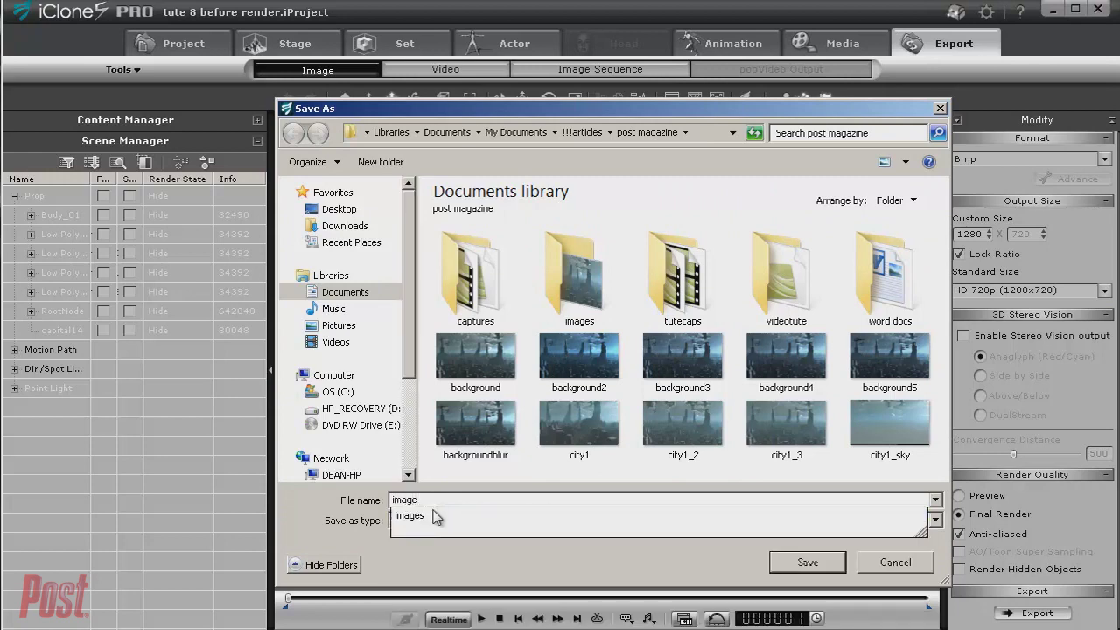
{"action": "key", "text": "Return"}
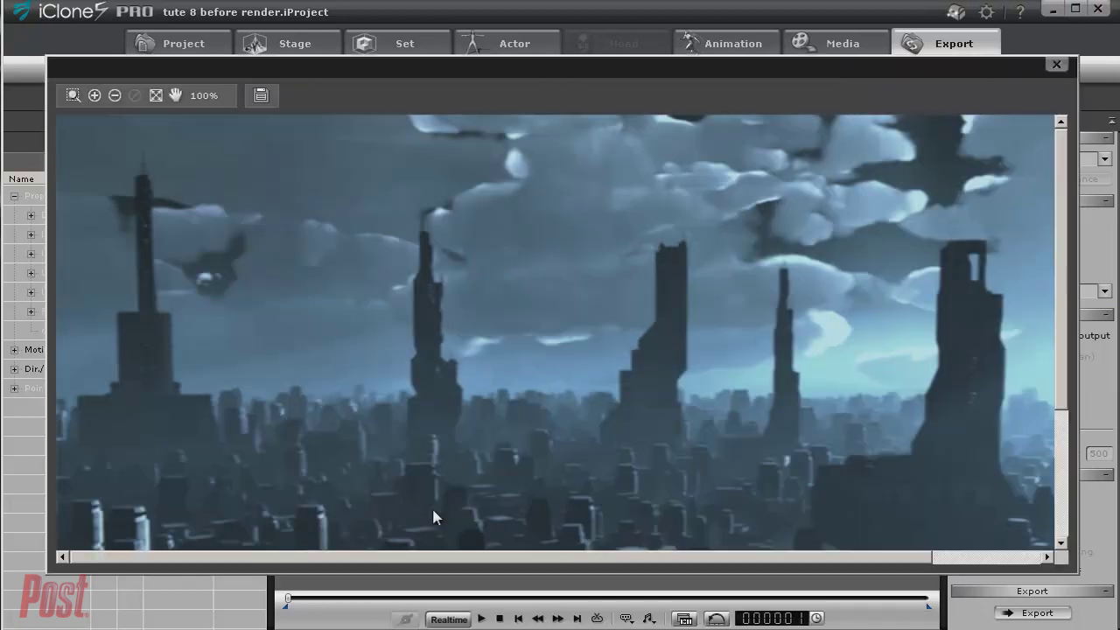
{"action": "left_click", "coordinate": [1056, 64]}
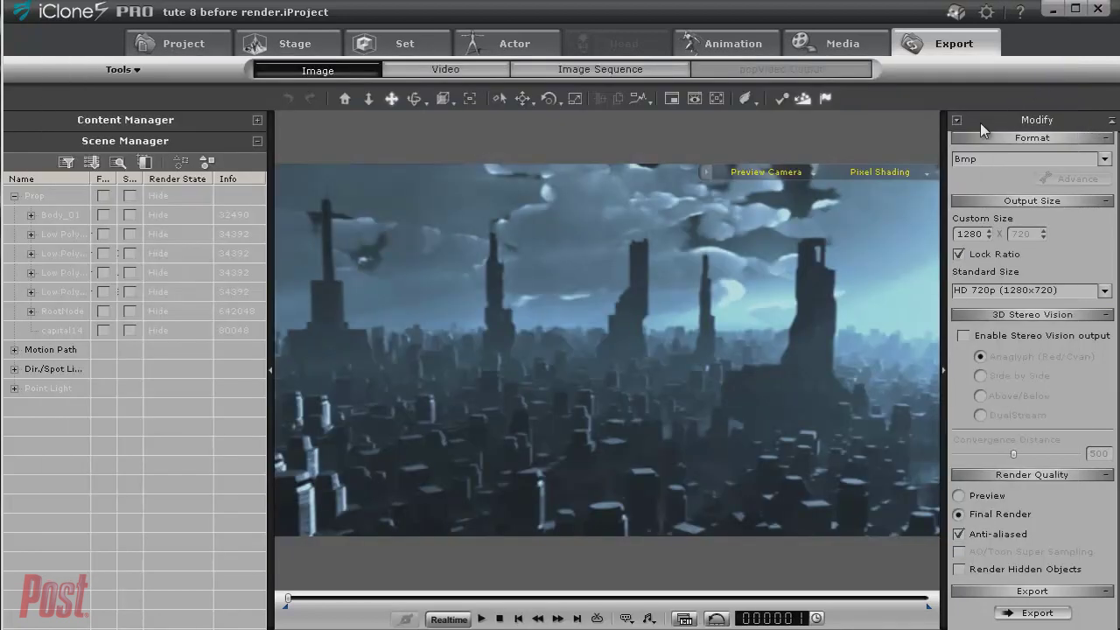
- Set up a video export with all props shown again, output size HD 720p (1280x720) and AVI format
{"action": "left_click", "coordinate": [453, 74]}
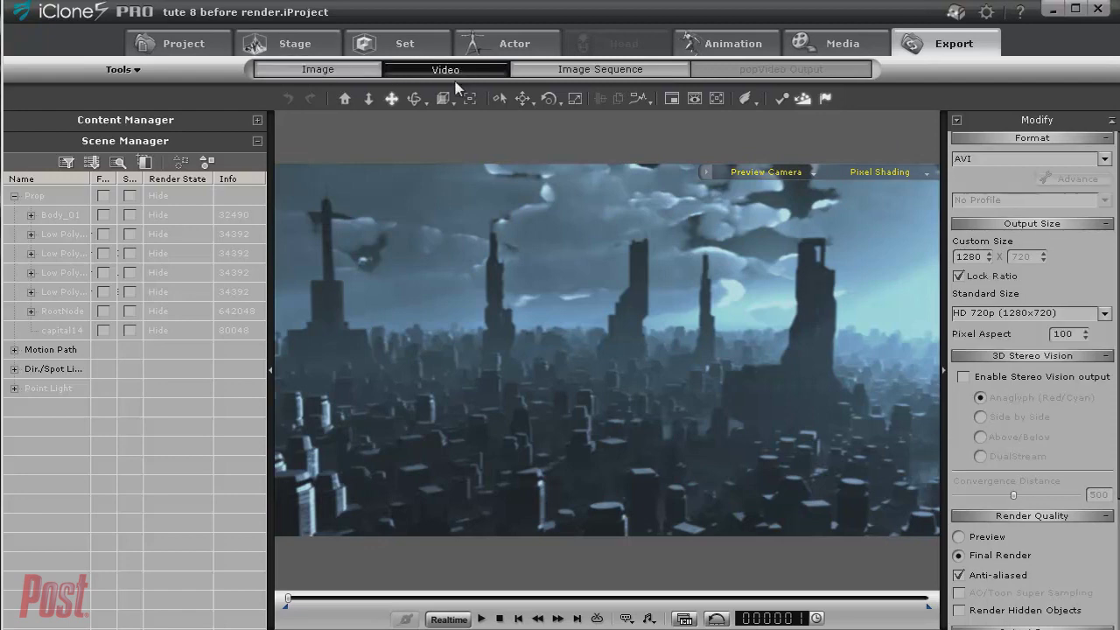
{"action": "left_click", "coordinate": [128, 196]}
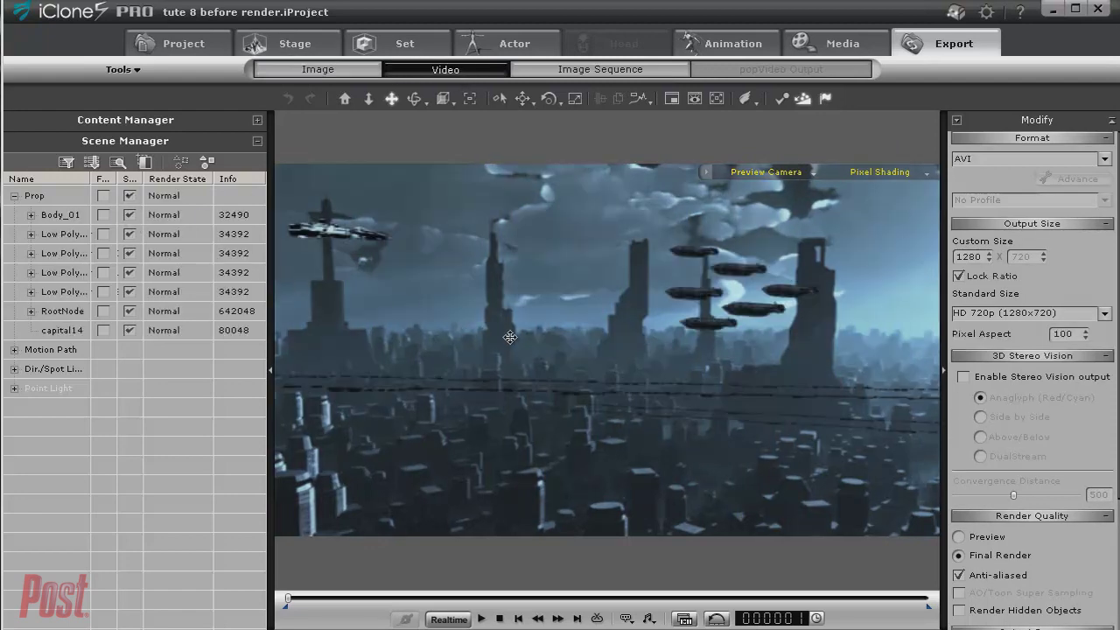
{"action": "left_click", "coordinate": [1104, 312]}
{"action": "left_click", "coordinate": [1020, 361]}
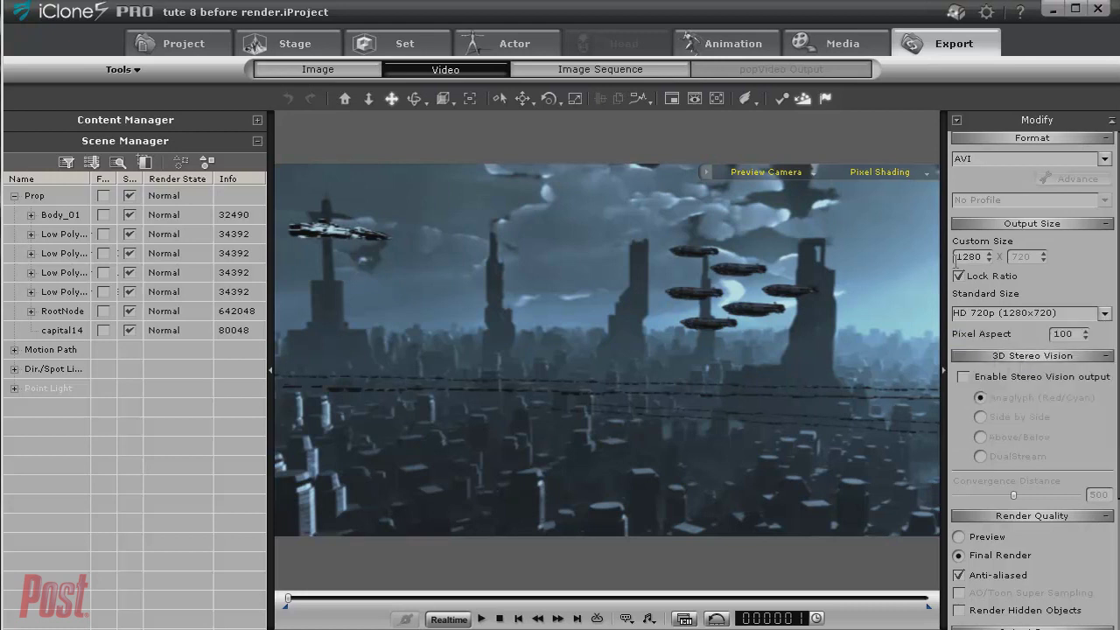
{"action": "left_click", "coordinate": [1104, 159]}
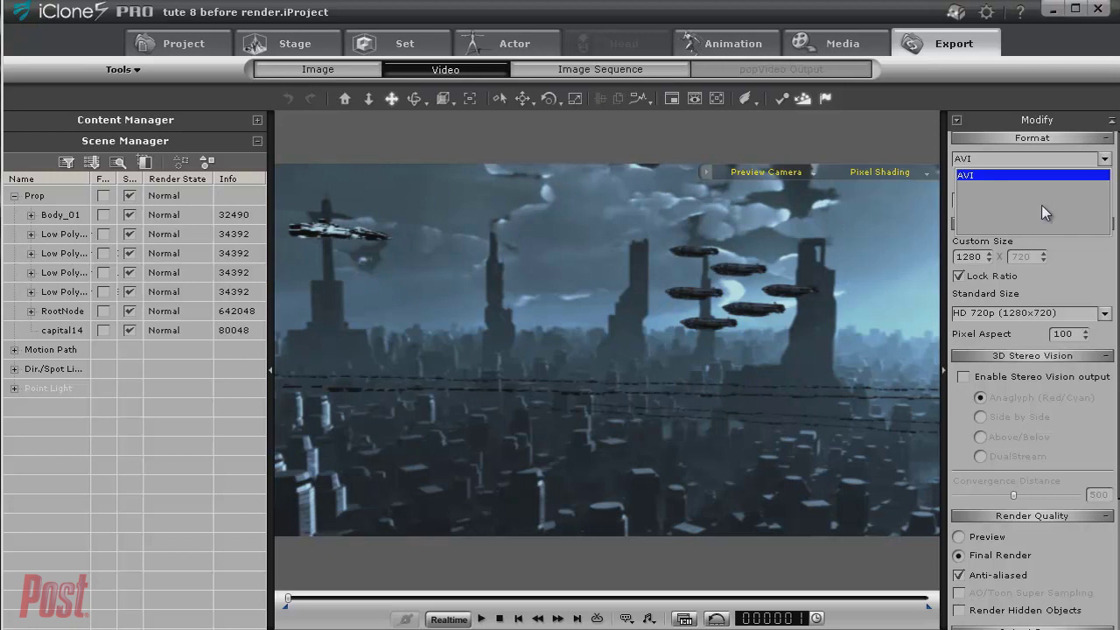
{"action": "left_click", "coordinate": [1010, 174]}
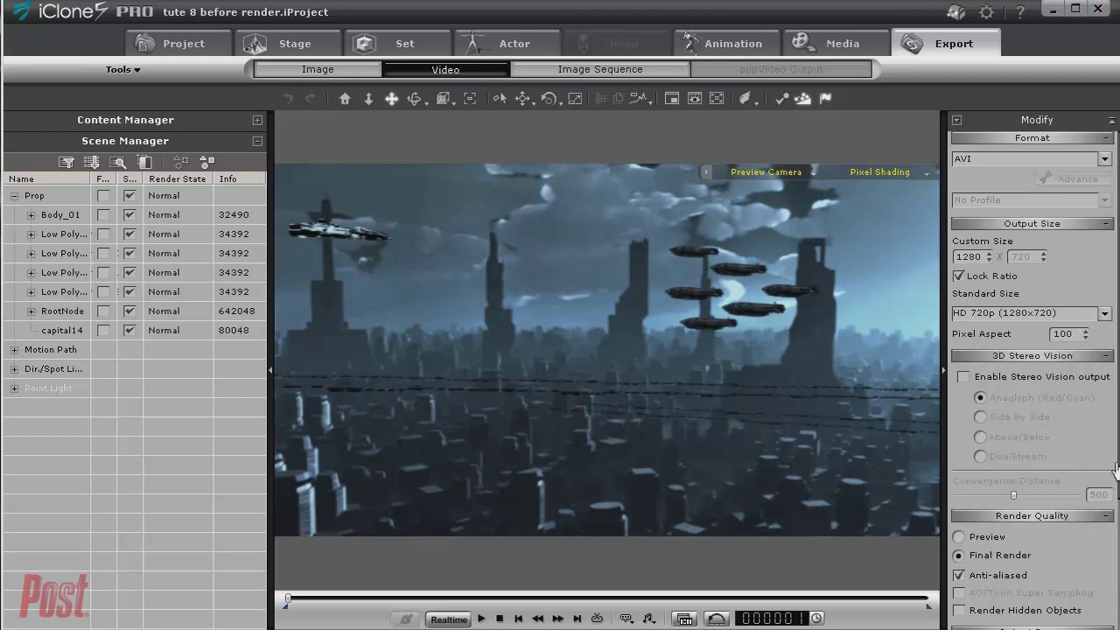
- Export the scene video as render1 in the post magazine folder with the Full Frames (Uncompressed) codec
{"action": "scroll", "coordinate": [1110, 473], "scroll_direction": "down", "scroll_amount": 3}
{"action": "scroll", "coordinate": [1115, 543], "scroll_direction": "down", "scroll_amount": 3}
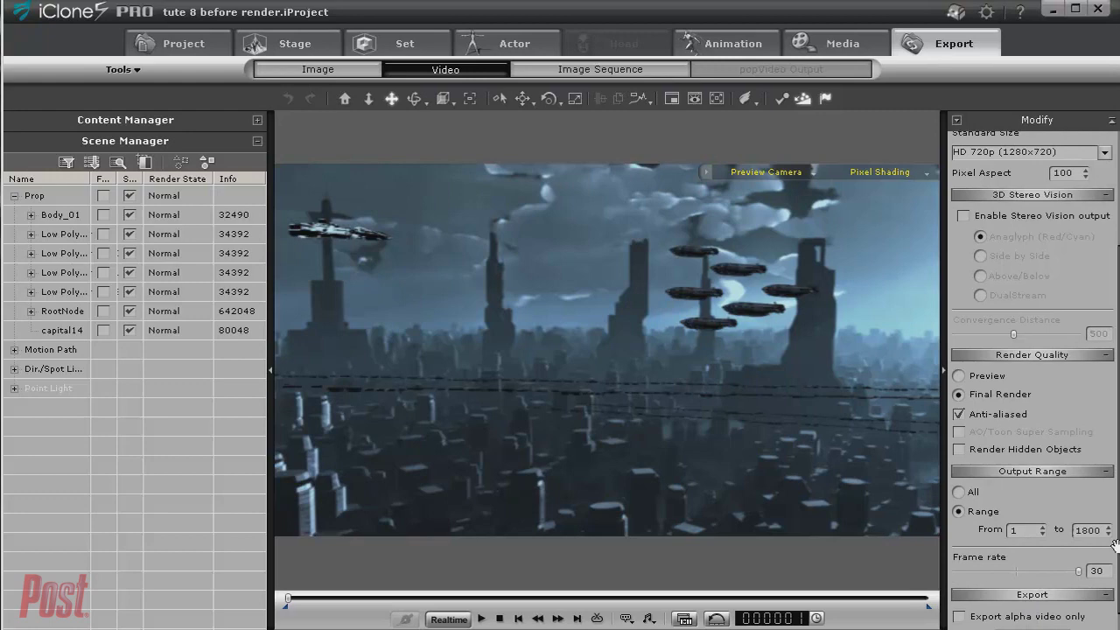
{"action": "scroll", "coordinate": [1114, 544], "scroll_direction": "down", "scroll_amount": 1}
{"action": "left_click", "coordinate": [1061, 615]}
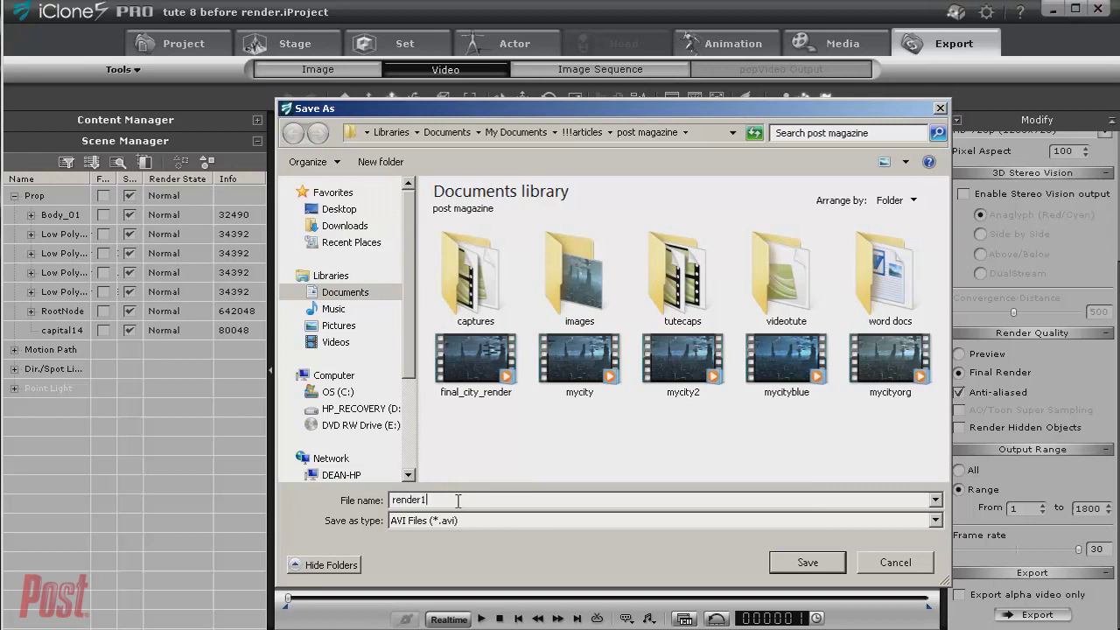
{"action": "key", "text": "Return"}
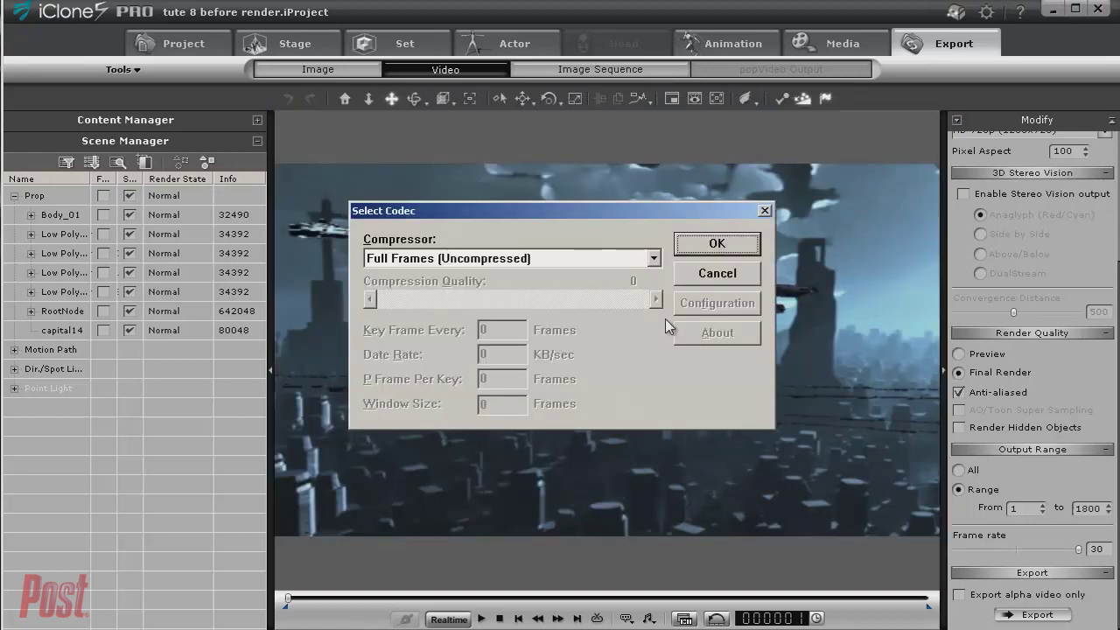
{"action": "key", "text": "Return"}
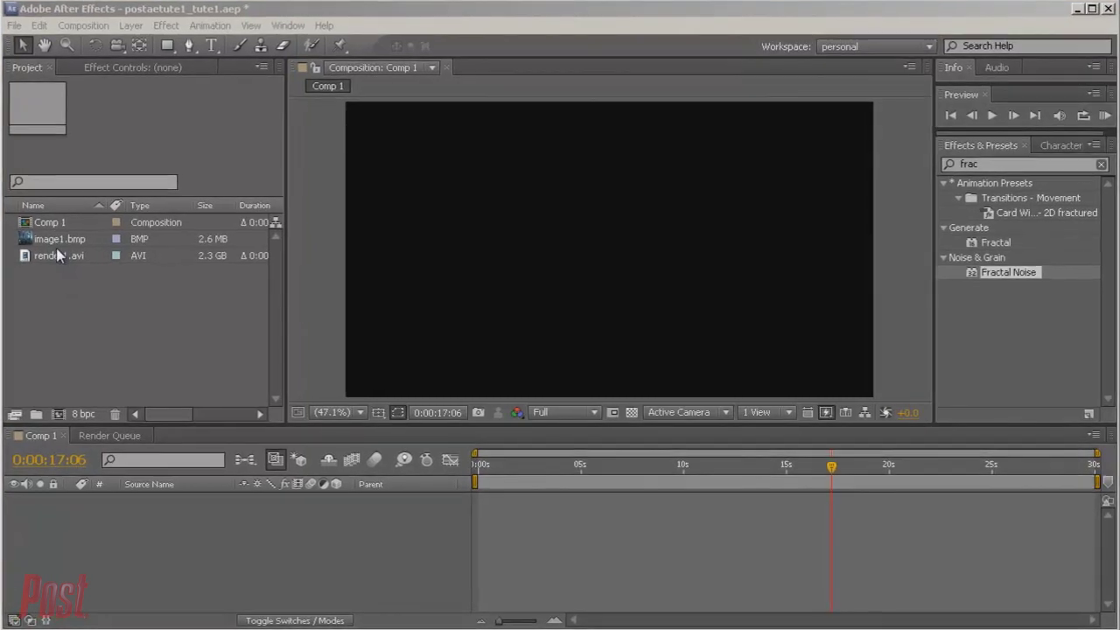
- Switch to After Effects, add render1.avi as a layer in Comp 1 and move the current time to 0:00:00:00
{"action": "left_click", "coordinate": [56, 253]}
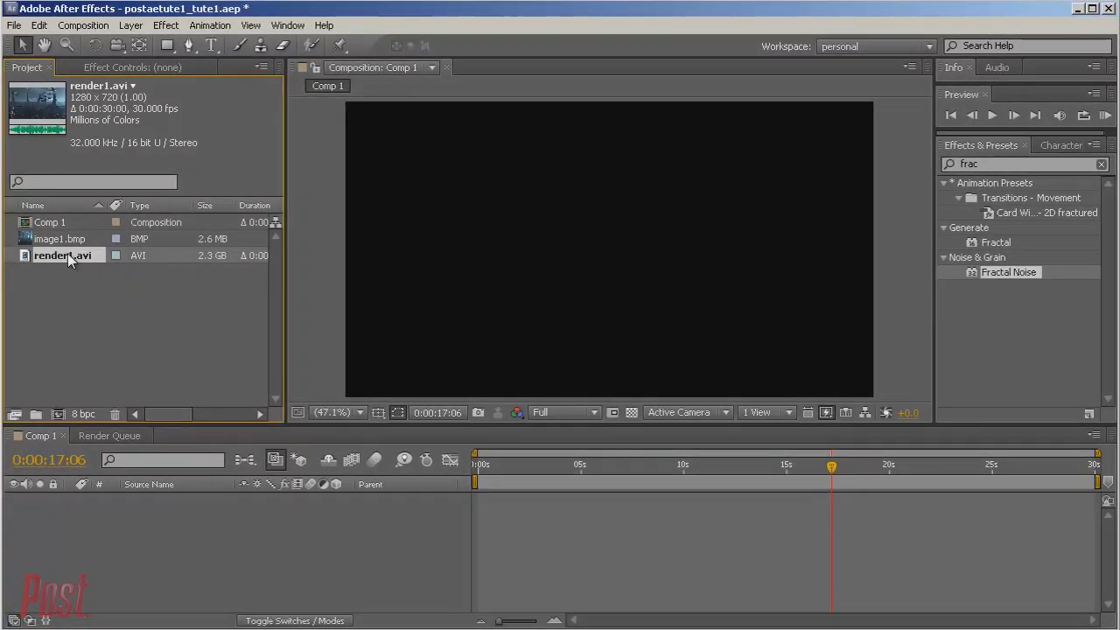
{"action": "left_click_drag", "start_coordinate": [96, 520], "coordinate": [96, 525]}
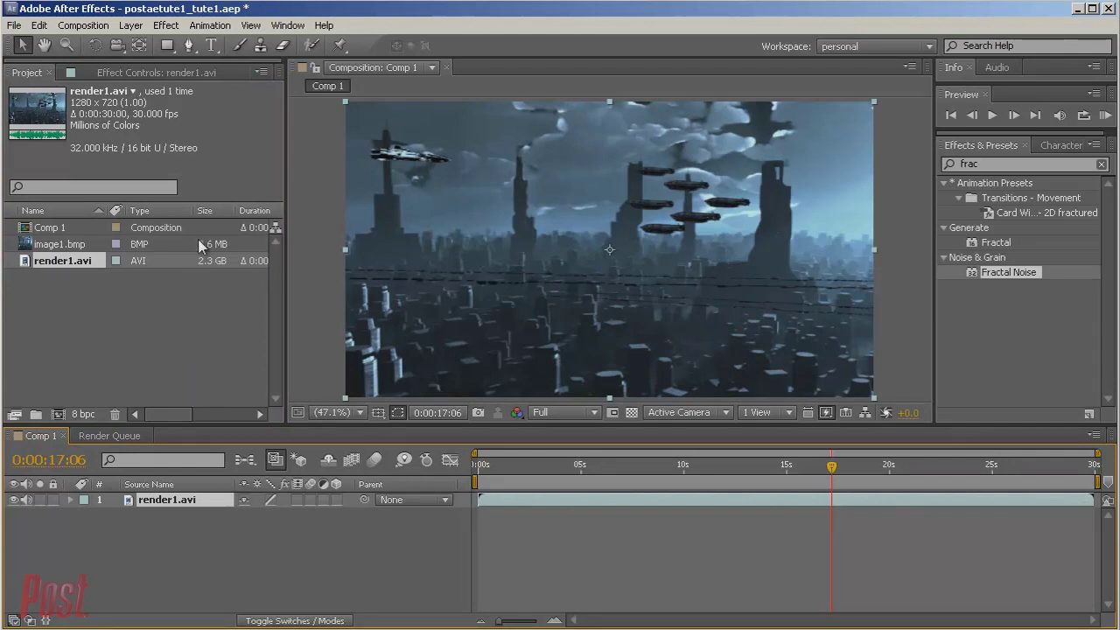
{"action": "left_click", "coordinate": [188, 46]}
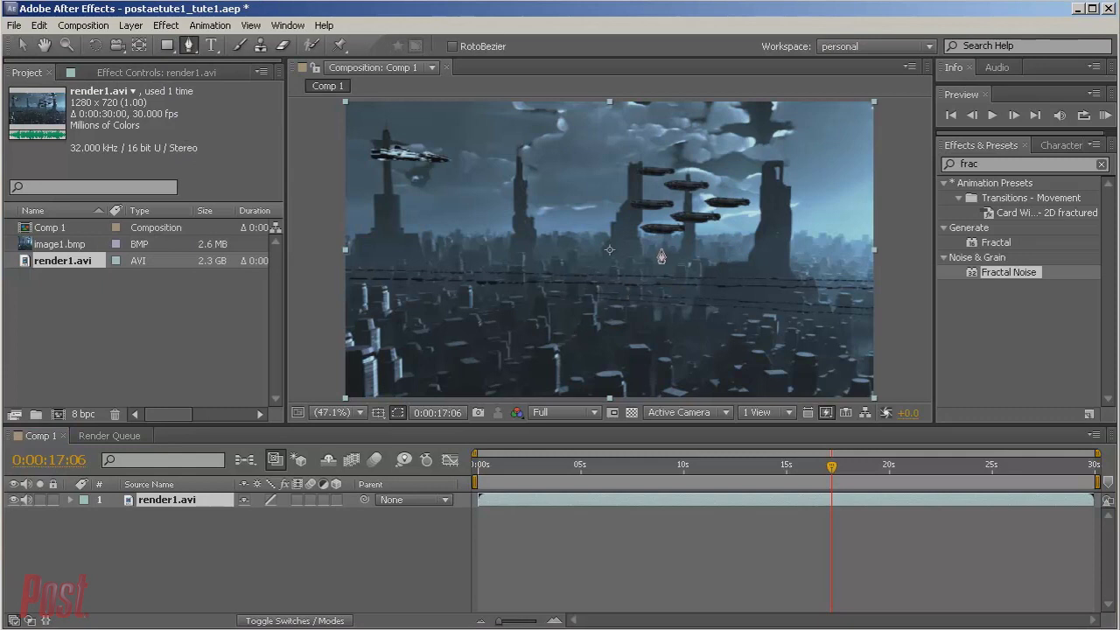
{"action": "left_click_drag", "start_coordinate": [833, 464], "coordinate": [456, 488]}
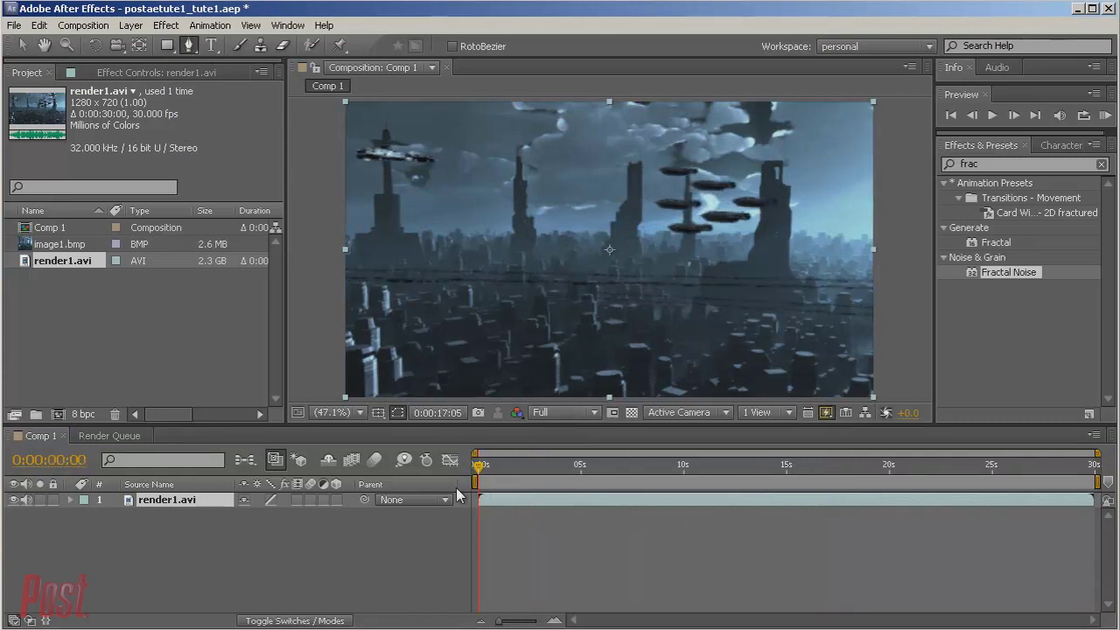
- Draw a small four-point Pen mask over the upper part of the large tower beside the airships and set it to Subtract
{"action": "left_click", "coordinate": [760, 213]}
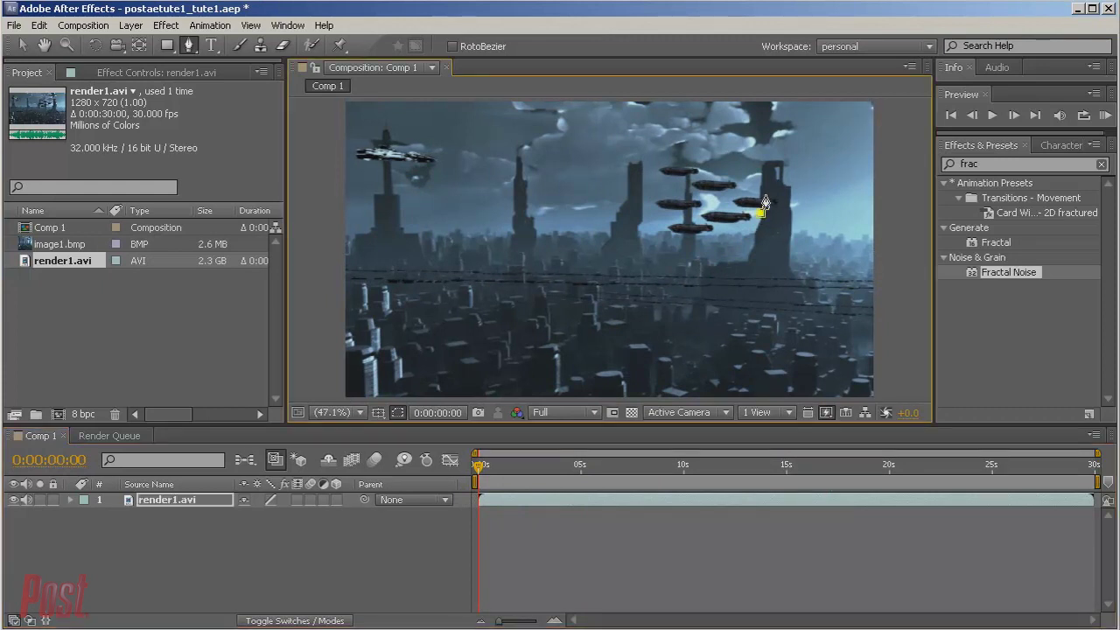
{"action": "left_click", "coordinate": [758, 195]}
{"action": "left_click", "coordinate": [782, 193]}
{"action": "left_click", "coordinate": [761, 212]}
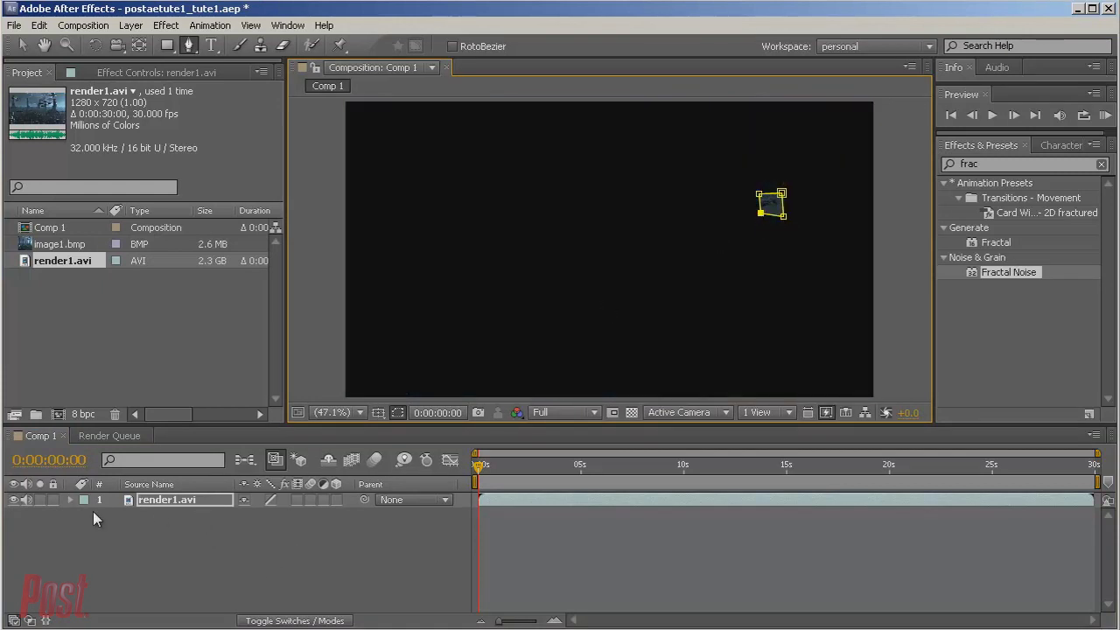
{"action": "left_click", "coordinate": [70, 499]}
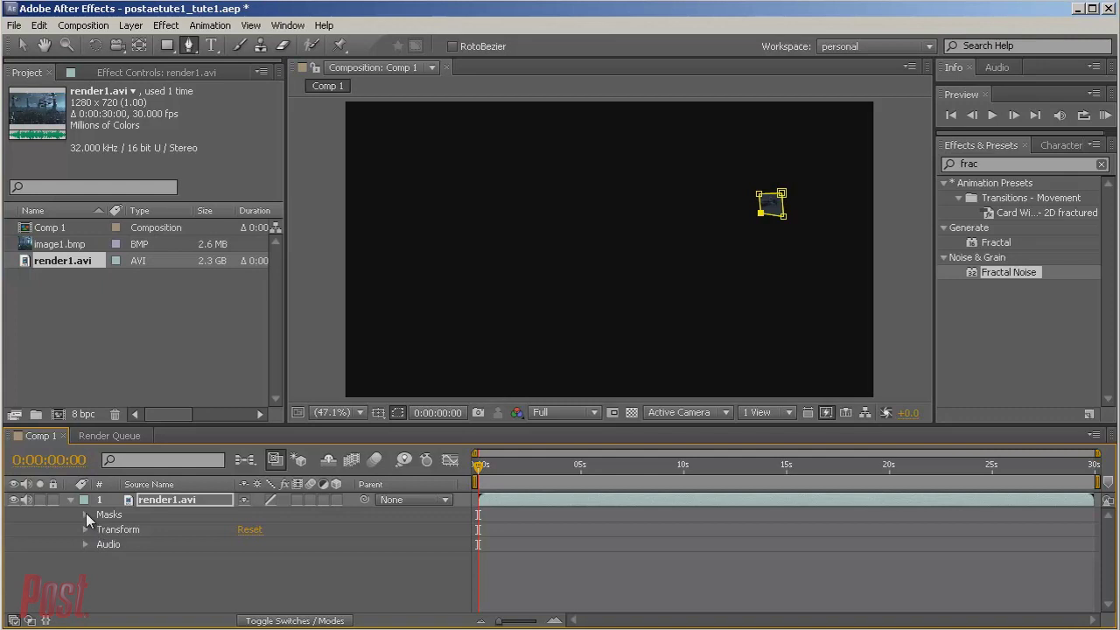
{"action": "left_click", "coordinate": [86, 515]}
{"action": "left_click", "coordinate": [284, 531]}
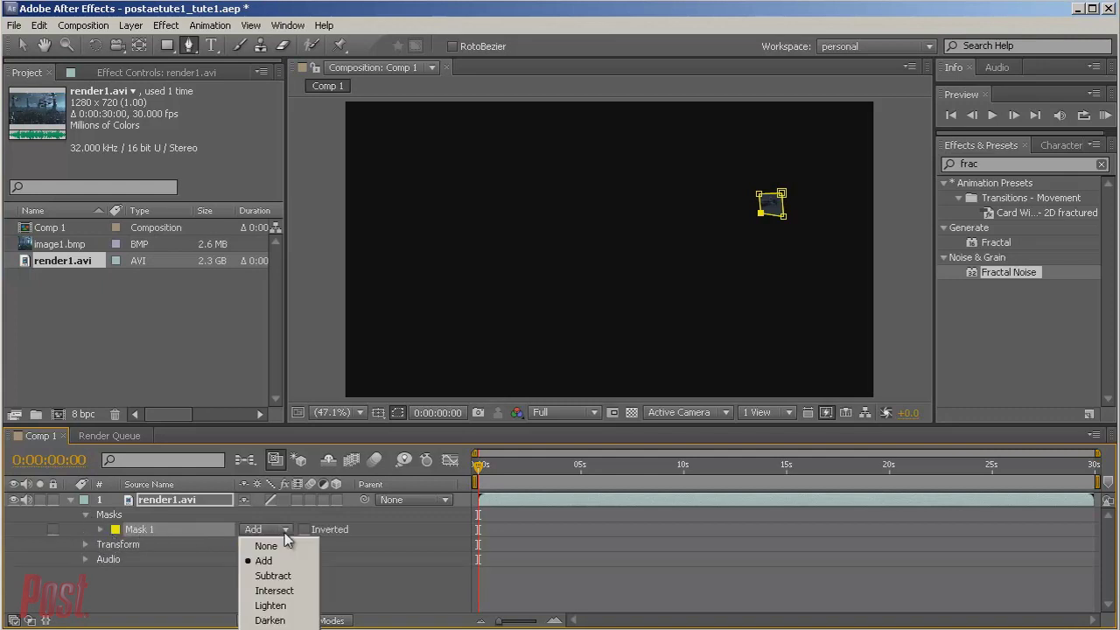
{"action": "left_click", "coordinate": [272, 576]}
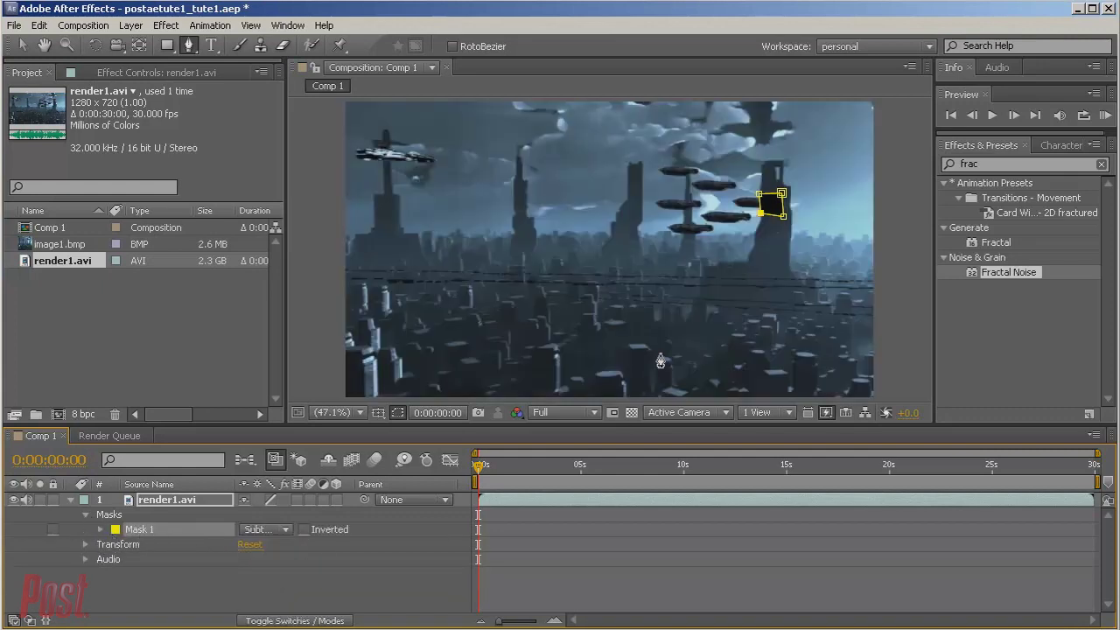
- Draw a wide four-point mask over the traffic lane at the large tower's base and set its mode to Subtract
{"action": "left_click", "coordinate": [701, 274]}
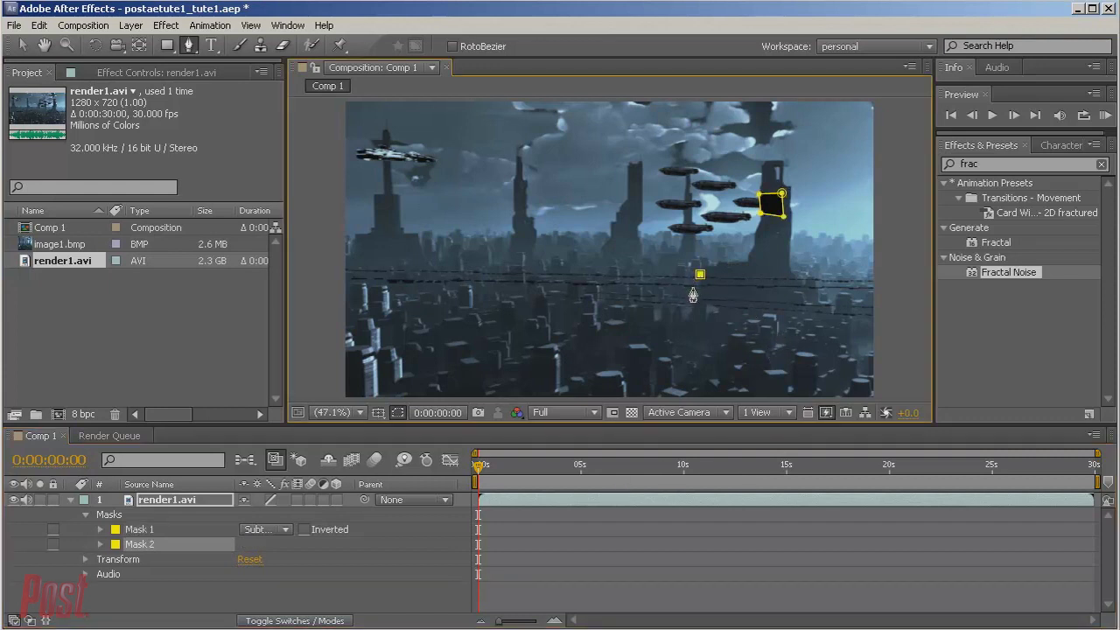
{"action": "left_click", "coordinate": [694, 289]}
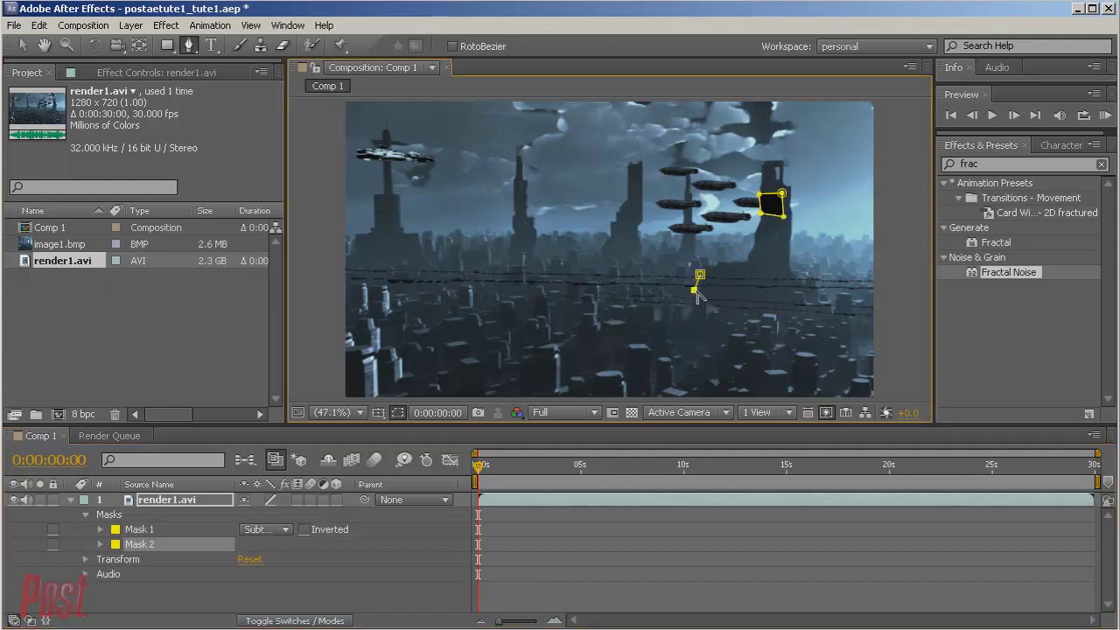
{"action": "left_click", "coordinate": [804, 290]}
{"action": "left_click", "coordinate": [796, 276]}
{"action": "left_click", "coordinate": [700, 275]}
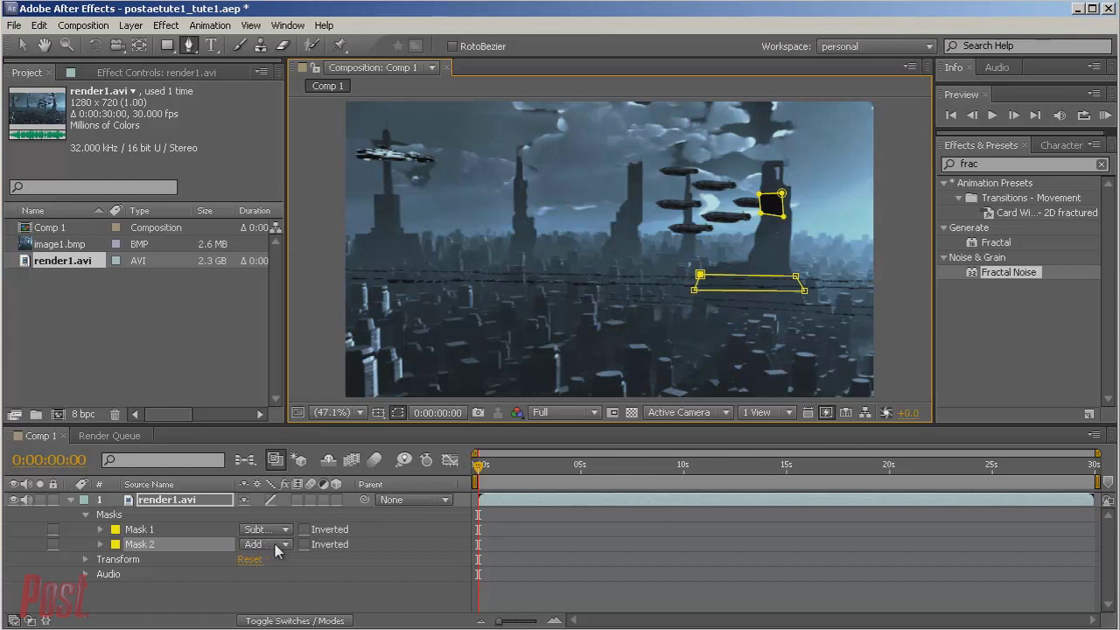
{"action": "left_click", "coordinate": [285, 545]}
{"action": "left_click", "coordinate": [275, 590]}
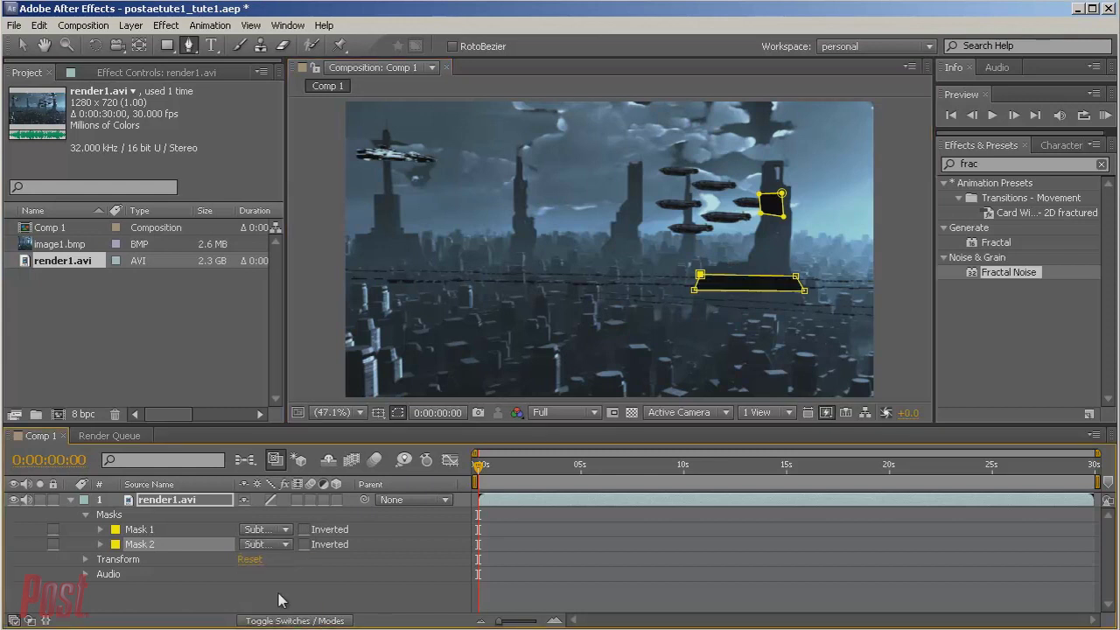
- Outline the ruined tower just left of the airship group with a closed Pen mask
{"action": "left_click", "coordinate": [639, 243]}
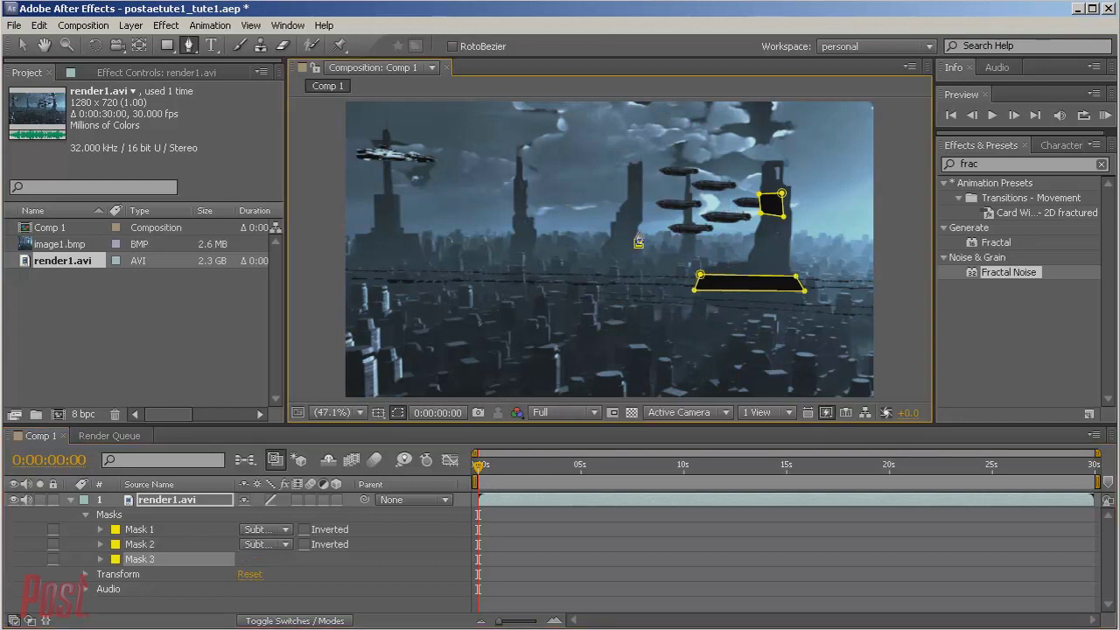
{"action": "left_click", "coordinate": [638, 227]}
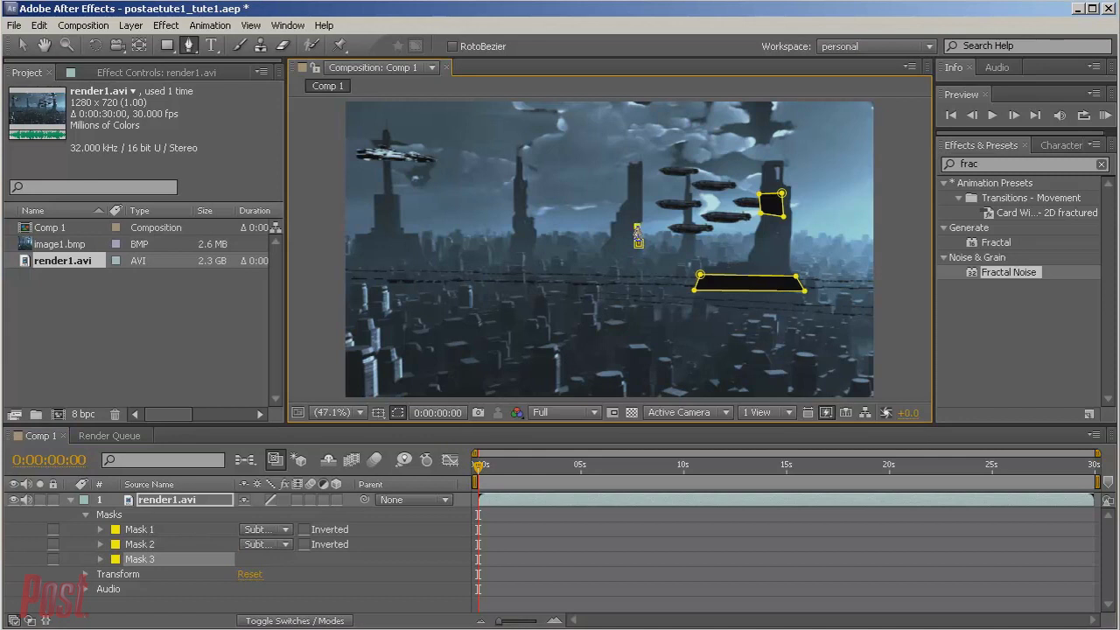
{"action": "left_click", "coordinate": [644, 216]}
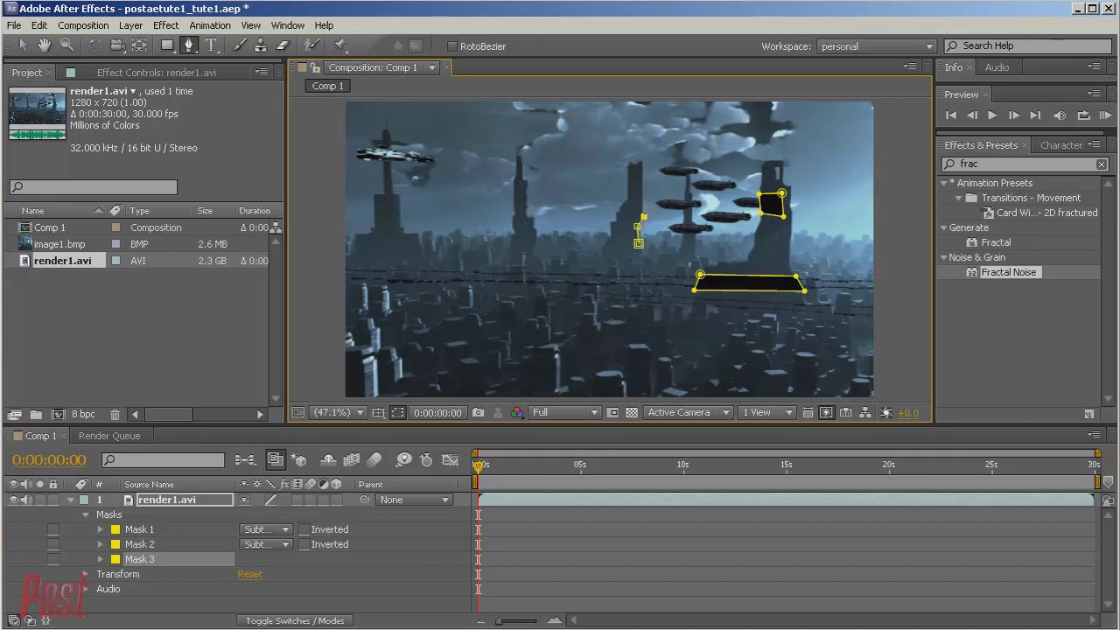
{"action": "left_click", "coordinate": [640, 162]}
{"action": "left_click", "coordinate": [629, 162]}
{"action": "left_click", "coordinate": [628, 198]}
{"action": "left_click", "coordinate": [620, 209]}
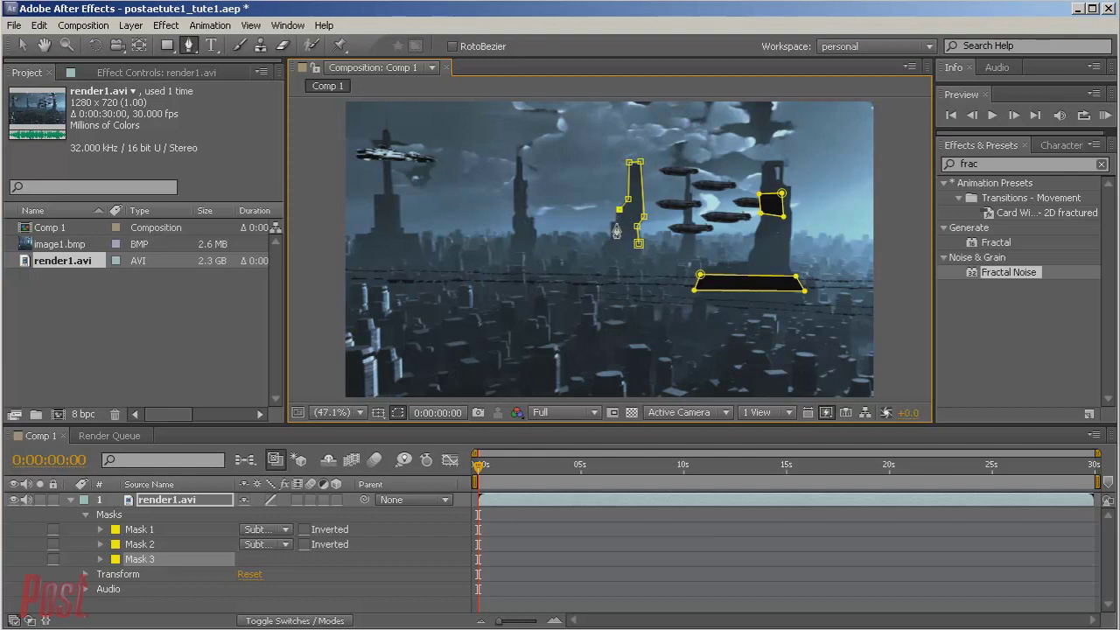
{"action": "left_click", "coordinate": [616, 221]}
{"action": "left_click", "coordinate": [606, 221]}
{"action": "left_click", "coordinate": [611, 235]}
{"action": "left_click", "coordinate": [604, 250]}
{"action": "left_click", "coordinate": [638, 245]}
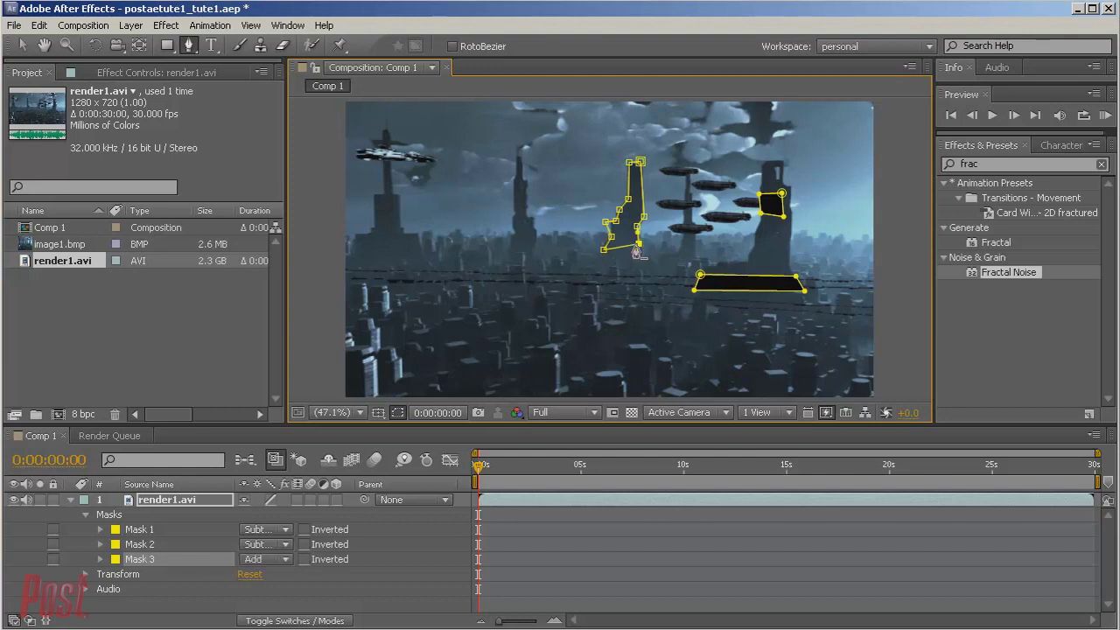
- Refine the ruined tower mask's points to follow its stepped edge and base, and set the mask to Subtract
{"action": "left_click", "coordinate": [22, 45]}
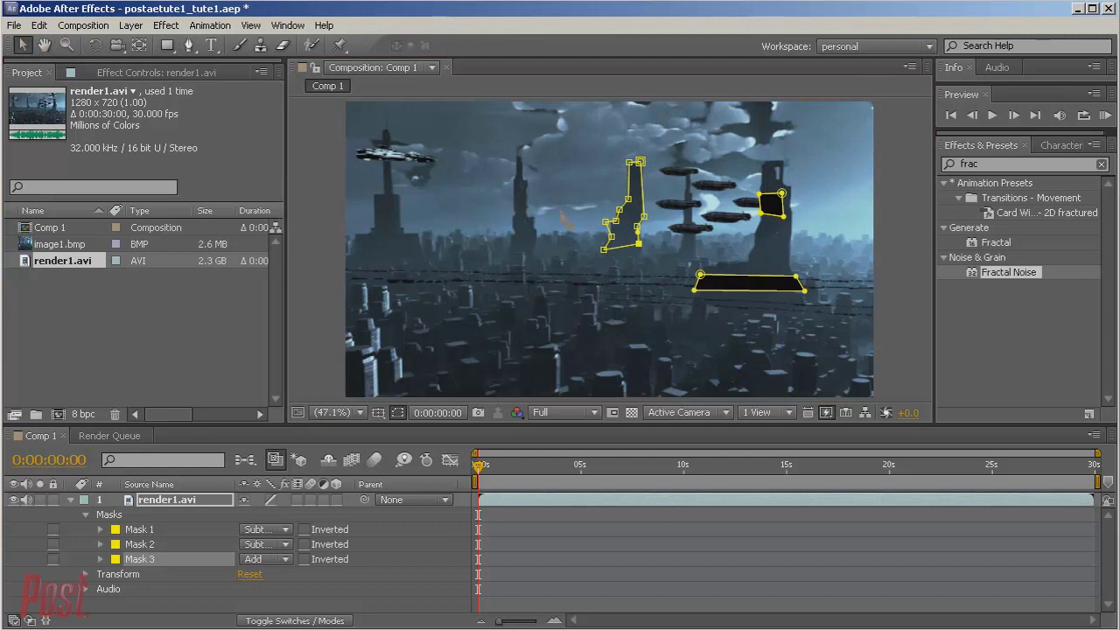
{"action": "left_click", "coordinate": [609, 225]}
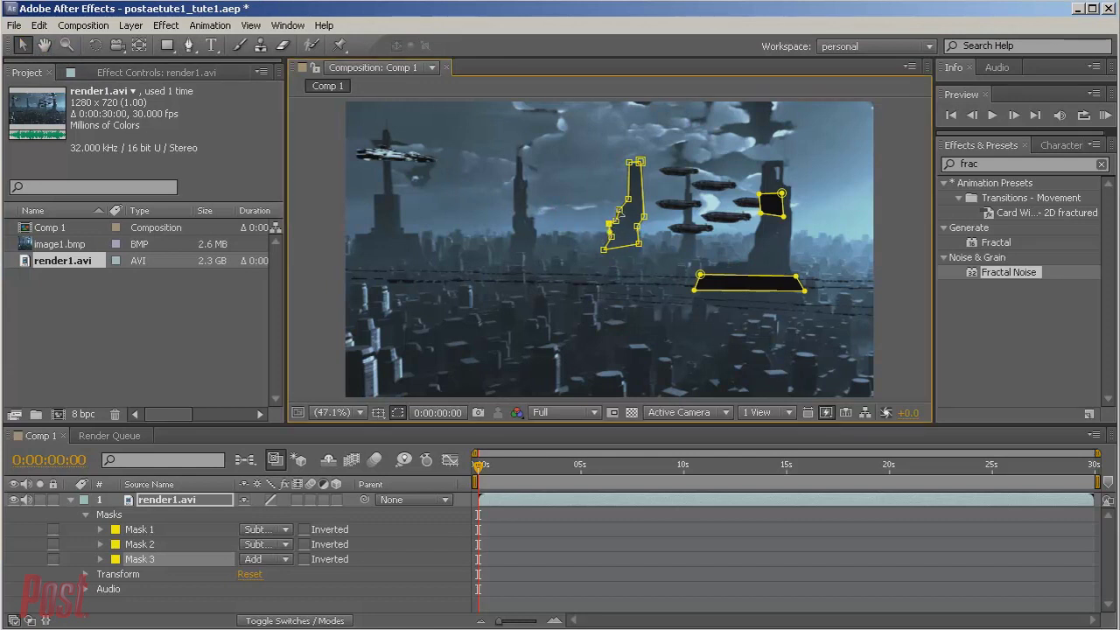
{"action": "left_click", "coordinate": [620, 210]}
{"action": "left_click_drag", "start_coordinate": [638, 244], "coordinate": [639, 249]}
{"action": "left_click", "coordinate": [286, 560]}
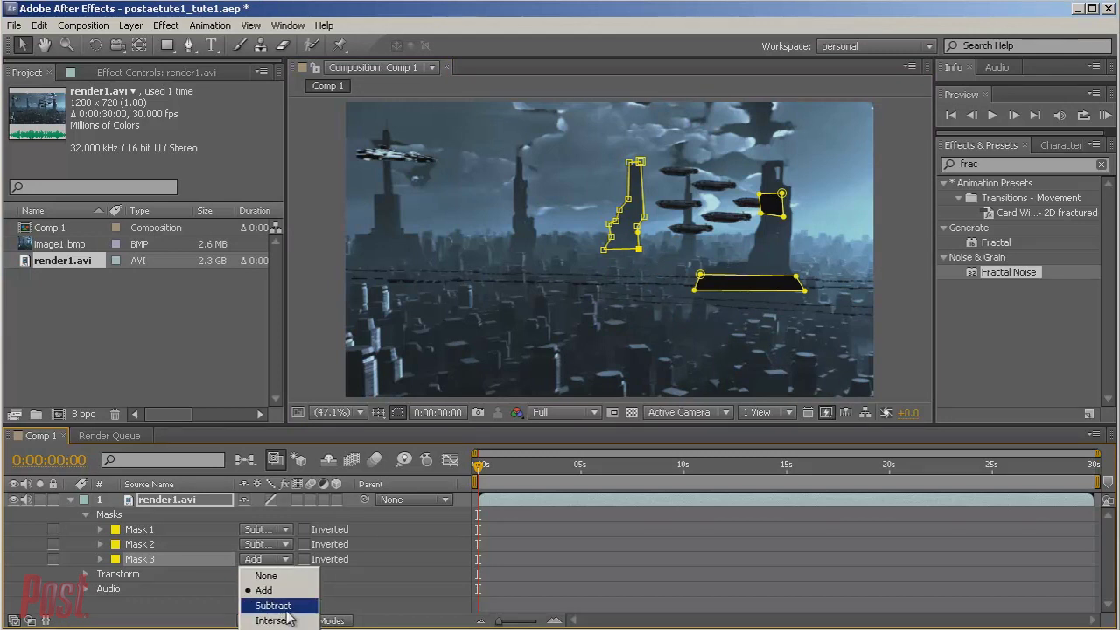
{"action": "left_click", "coordinate": [286, 610]}
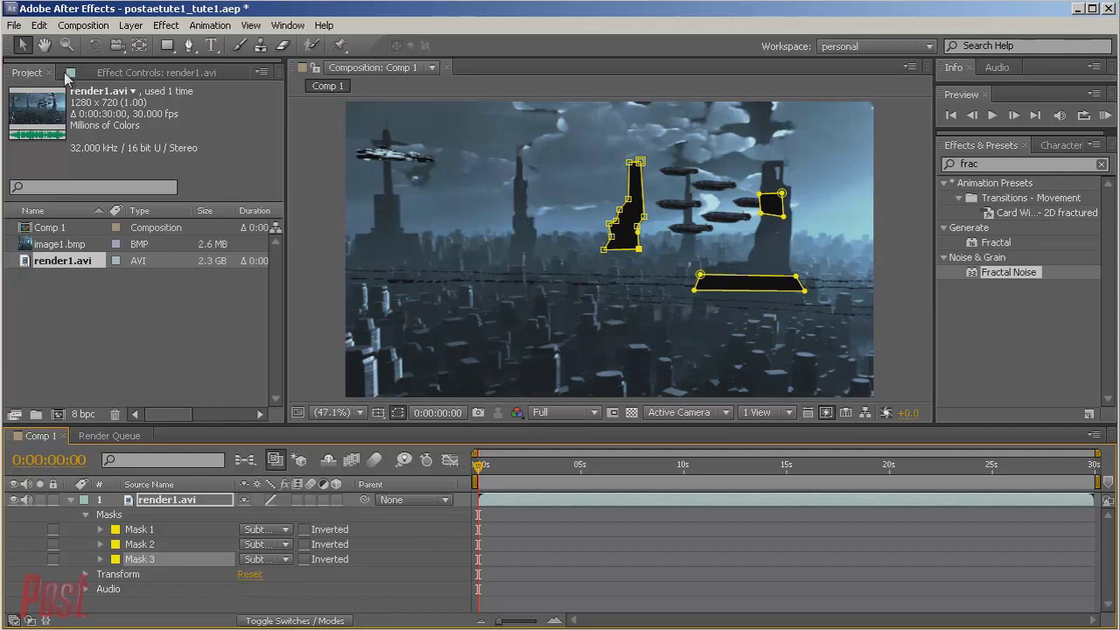
- Draw a closed four-point Pen mask over the thin spire of the far-left tower where the large ship crosses it
{"action": "left_click", "coordinate": [45, 45]}
{"action": "left_click_drag", "start_coordinate": [461, 250], "coordinate": [648, 318]}
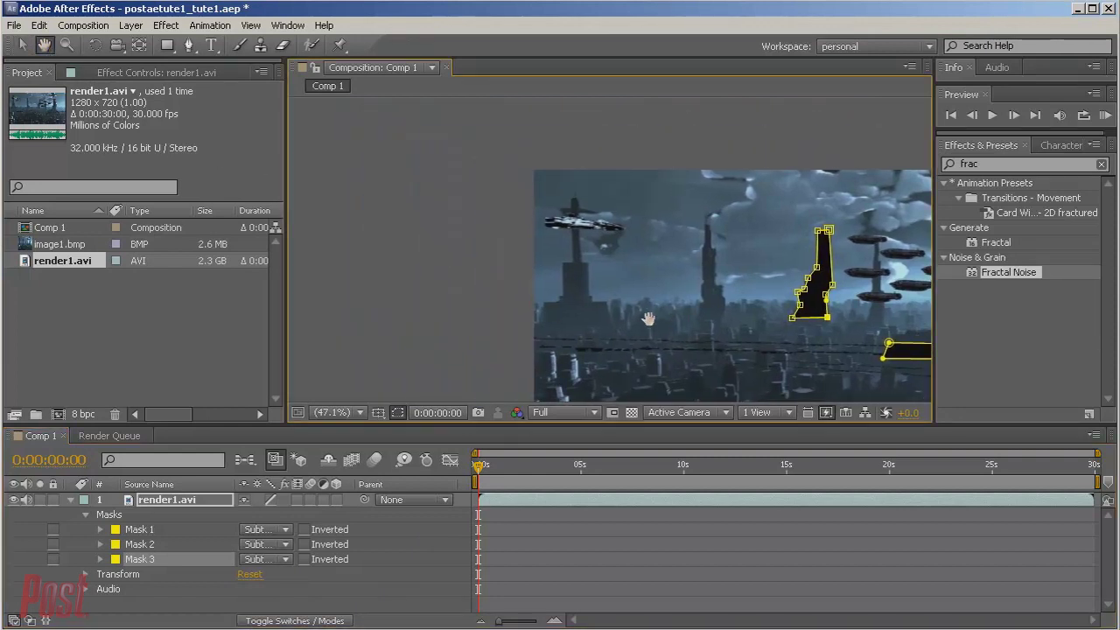
{"action": "scroll", "coordinate": [644, 311], "scroll_direction": "up", "scroll_amount": 3}
{"action": "left_click_drag", "start_coordinate": [617, 280], "coordinate": [799, 393]}
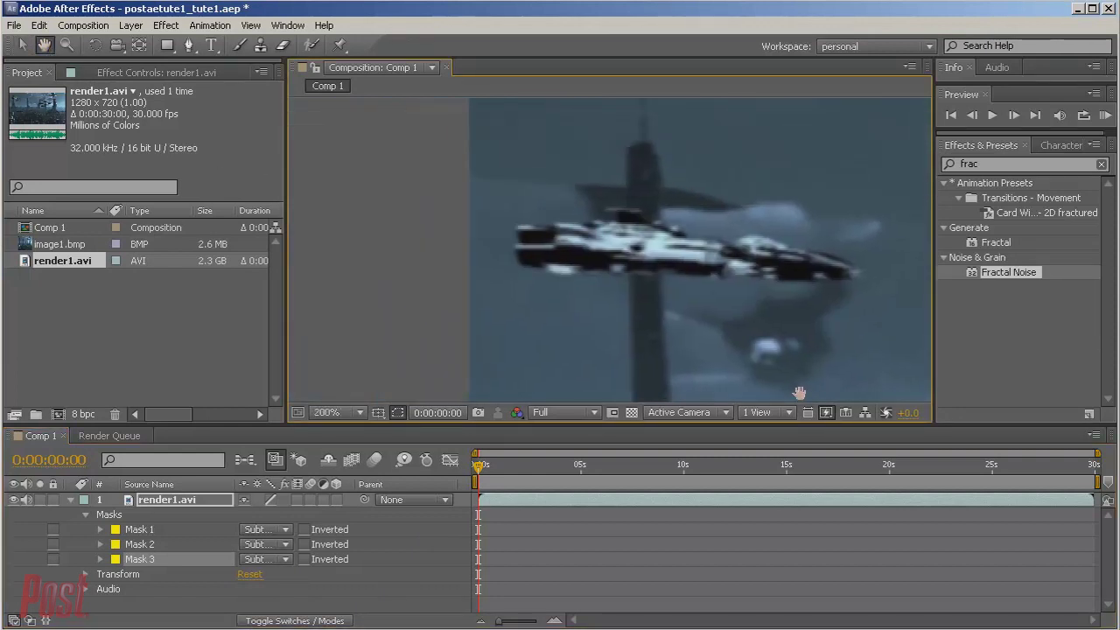
{"action": "left_click", "coordinate": [189, 46]}
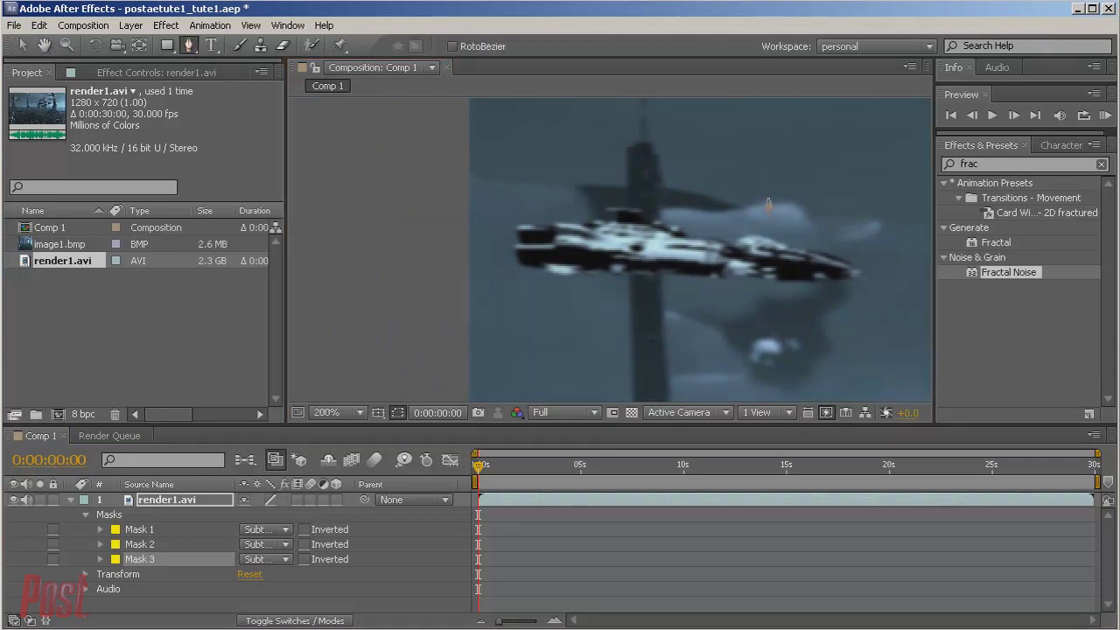
{"action": "left_click", "coordinate": [630, 323]}
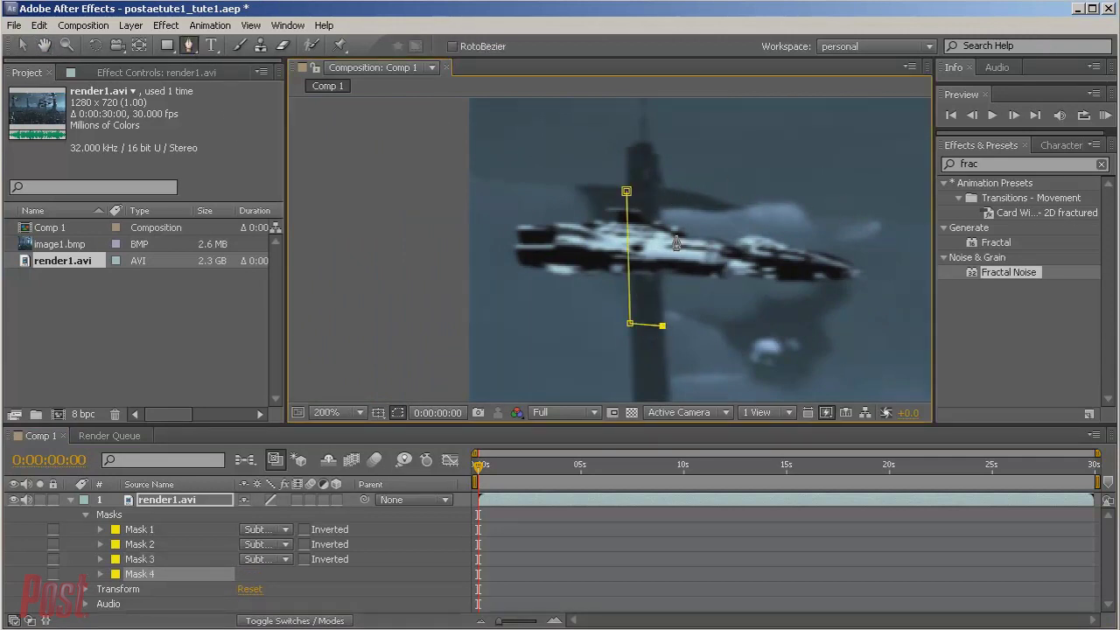
{"action": "left_click", "coordinate": [660, 191]}
{"action": "left_click", "coordinate": [627, 190]}
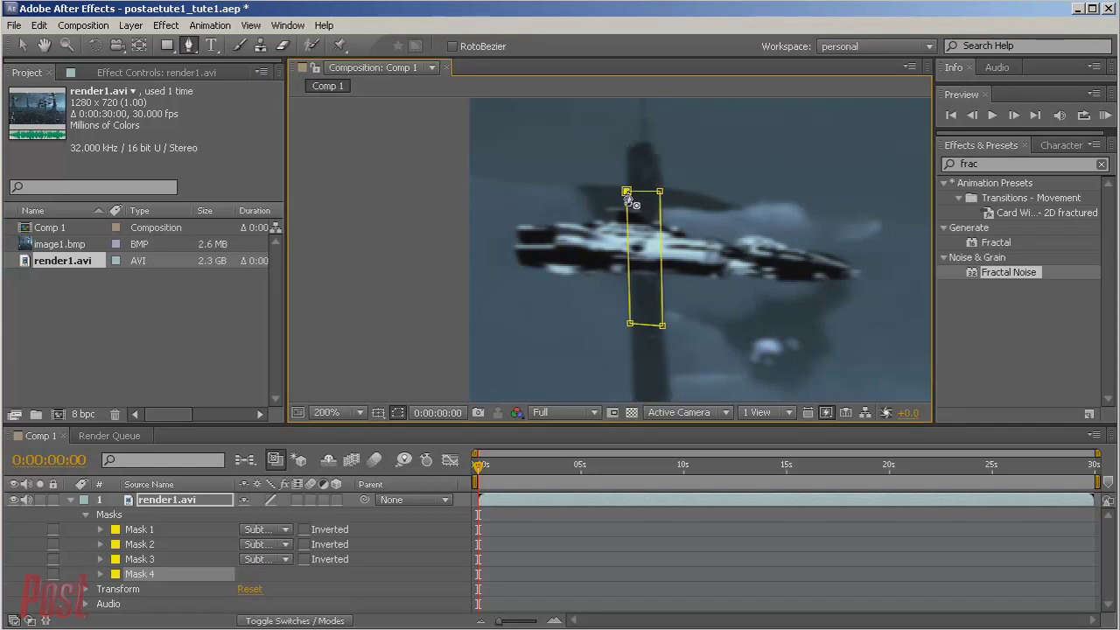
- Set the far-left spire mask's mode to Subtract and fit the whole frame in the composition view
{"action": "scroll", "coordinate": [547, 317], "scroll_direction": "down", "scroll_amount": 3}
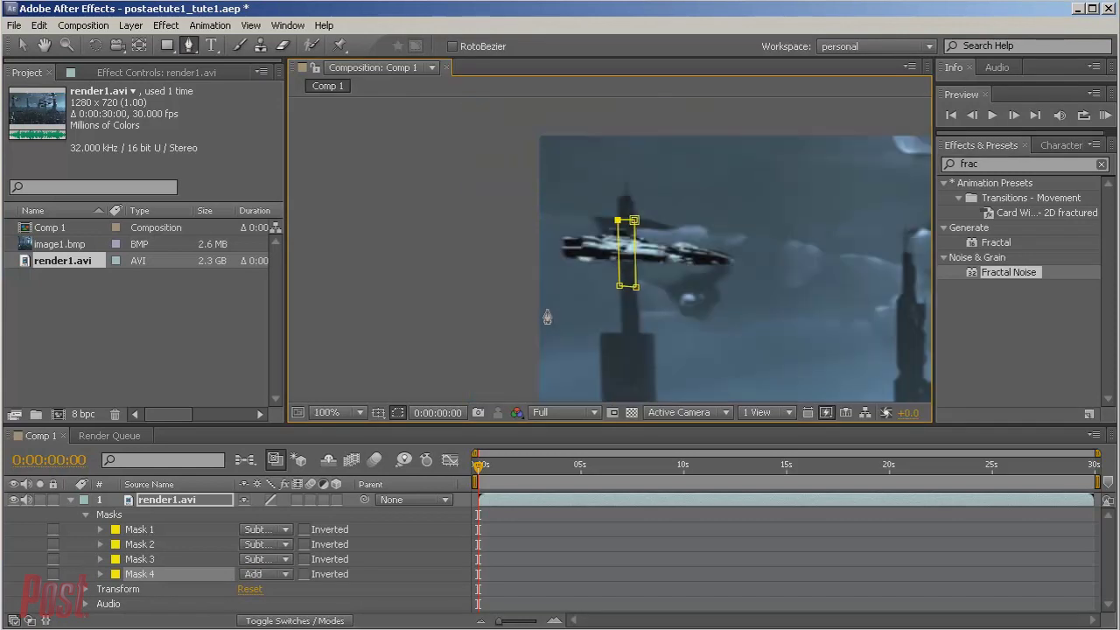
{"action": "left_click", "coordinate": [286, 574]}
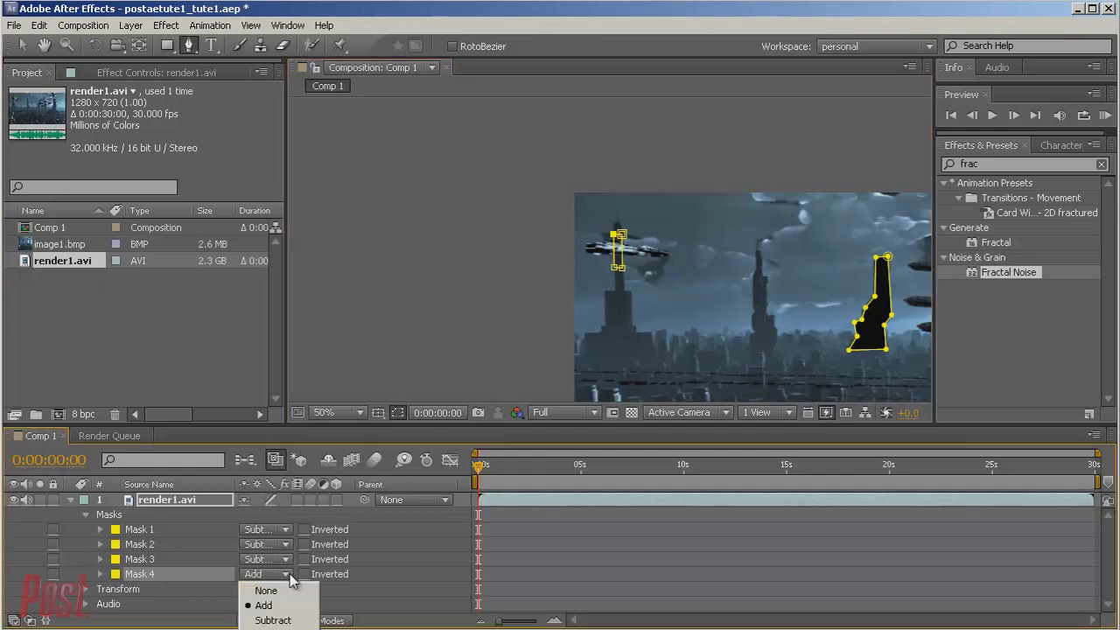
{"action": "left_click", "coordinate": [275, 620]}
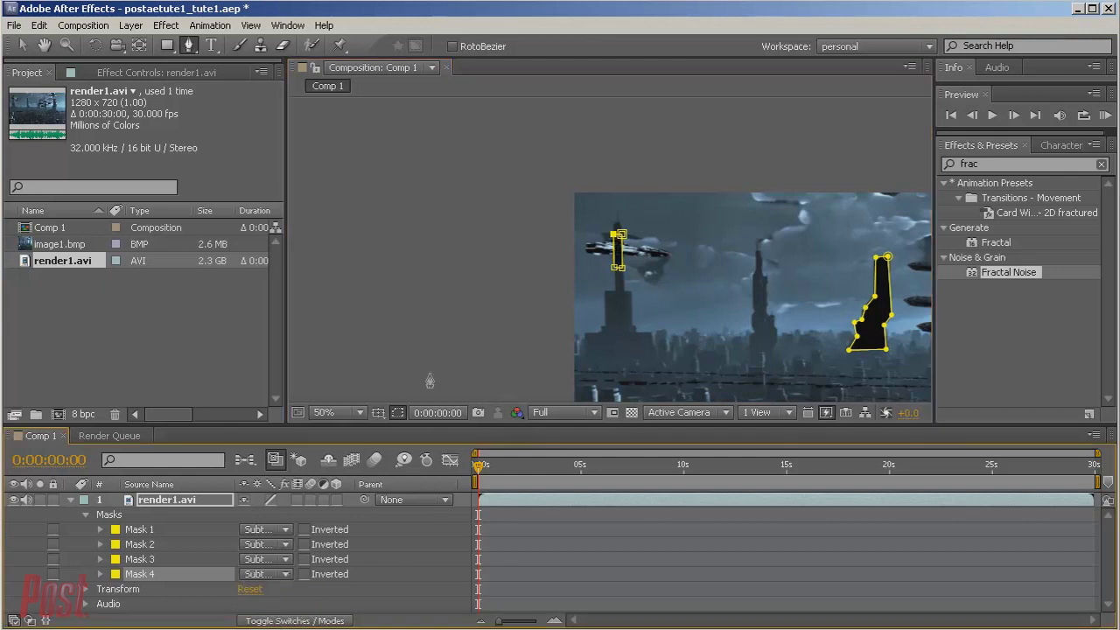
{"action": "left_click", "coordinate": [358, 414]}
{"action": "left_click", "coordinate": [330, 430]}
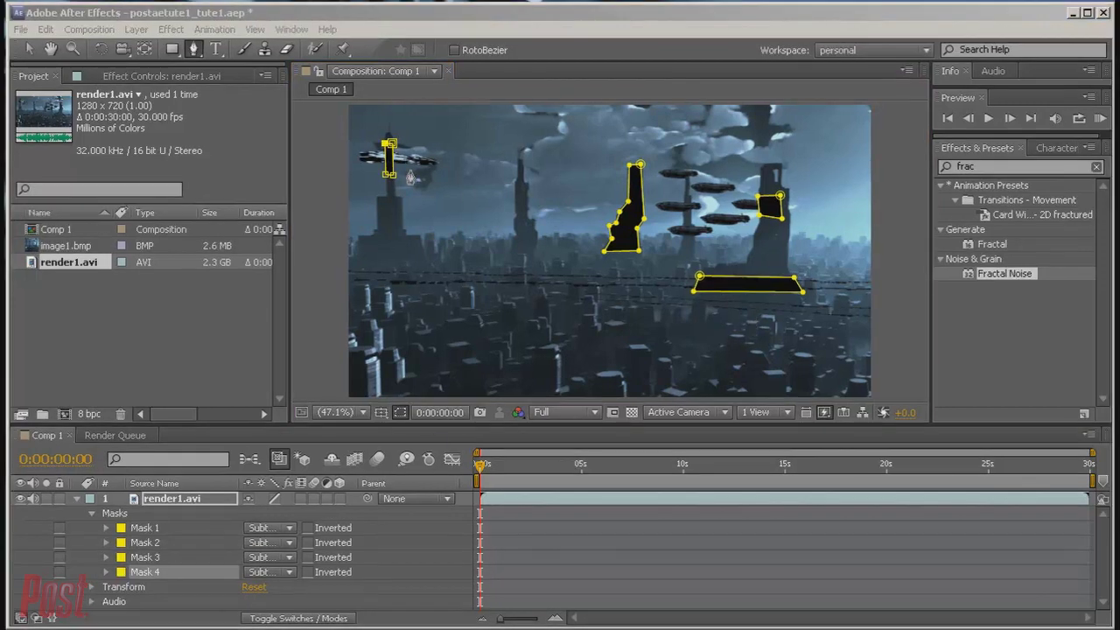
- Add image1.bmp to the composition as a layer beneath render1.avi
{"action": "left_click", "coordinate": [70, 246]}
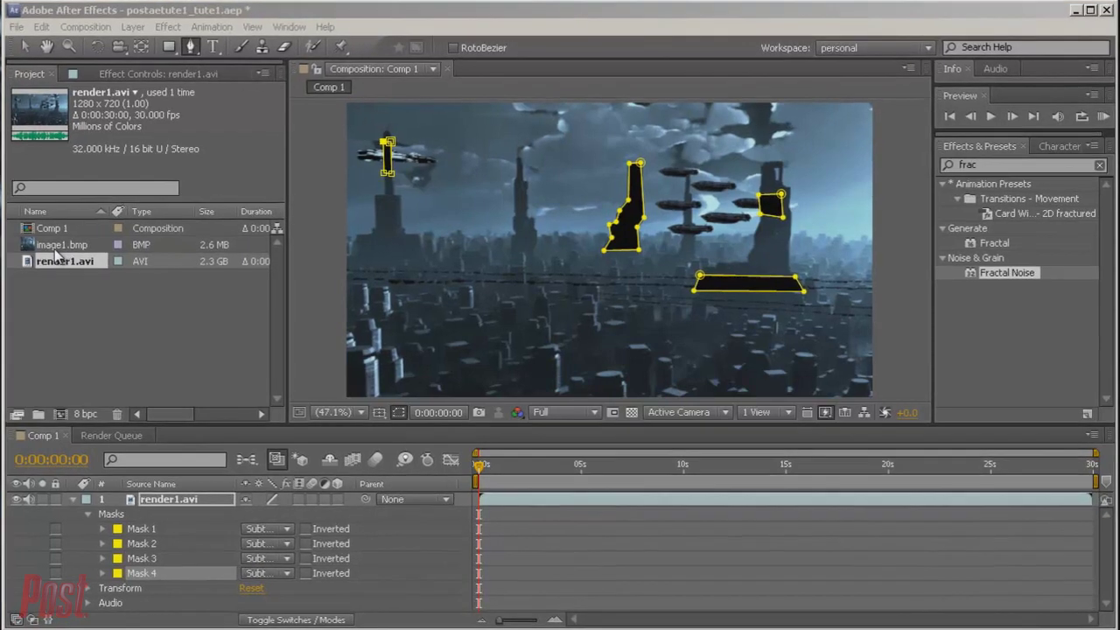
{"action": "left_click", "coordinate": [70, 500]}
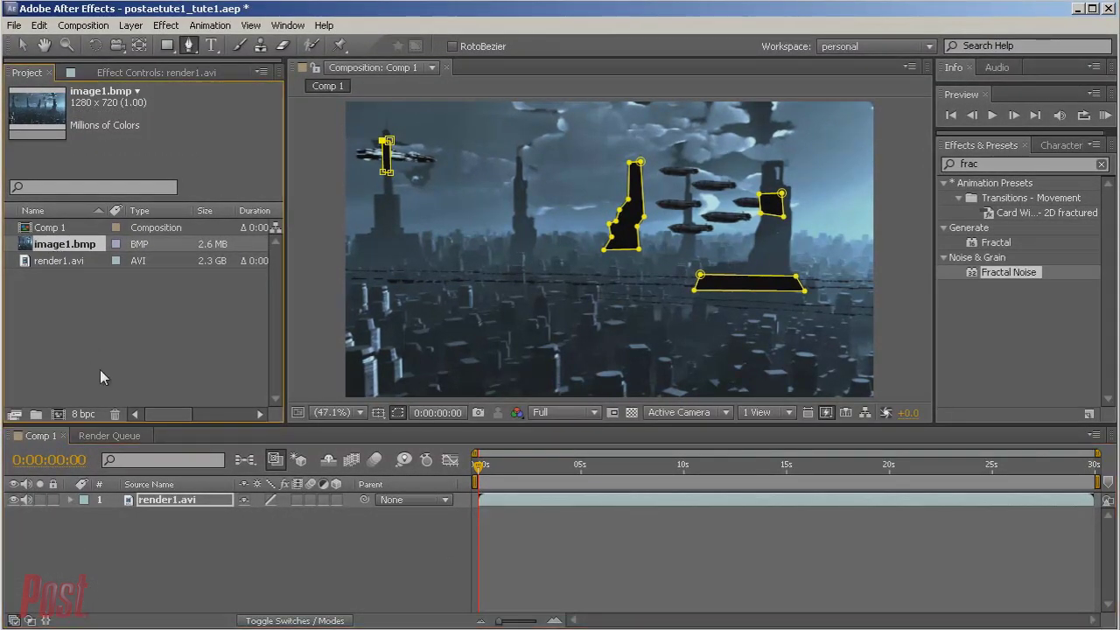
{"action": "left_click_drag", "start_coordinate": [100, 369], "coordinate": [115, 526]}
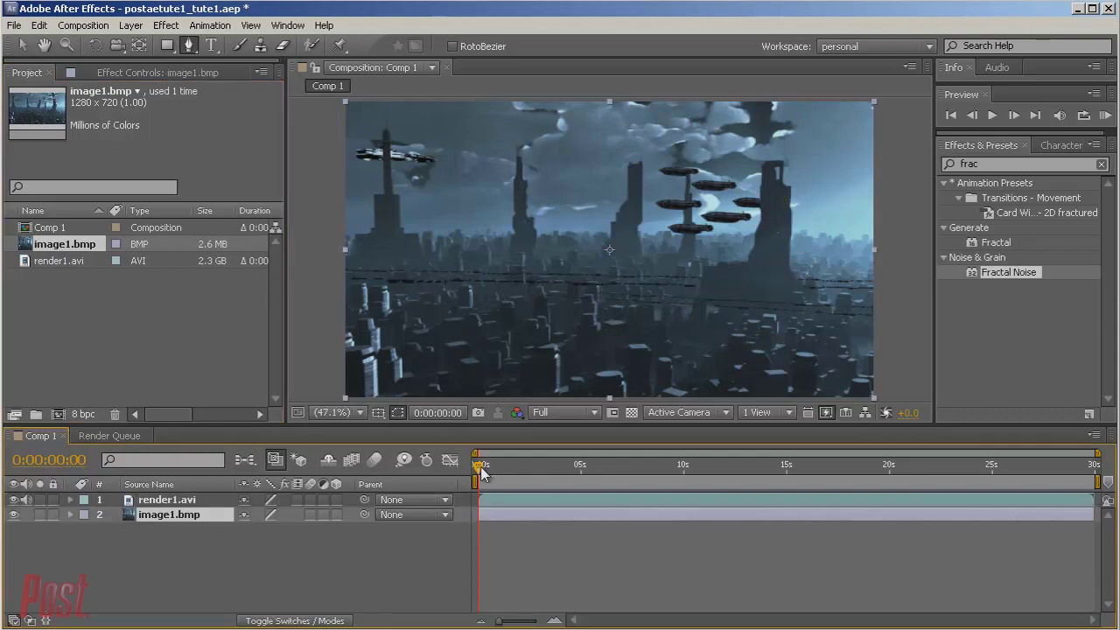
- At 0:00:00:13, set the ruined tower mask's opacity on render1.avi to 0% and enable keyframing for it
{"action": "left_click_drag", "start_coordinate": [481, 467], "coordinate": [509, 484]}
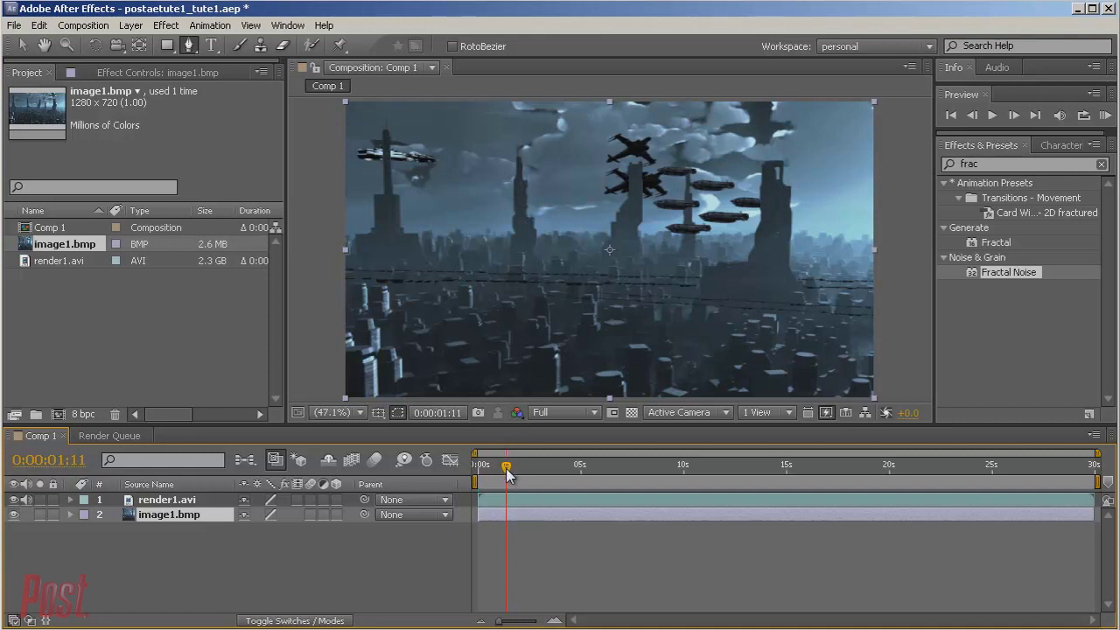
{"action": "left_click_drag", "start_coordinate": [508, 475], "coordinate": [488, 475]}
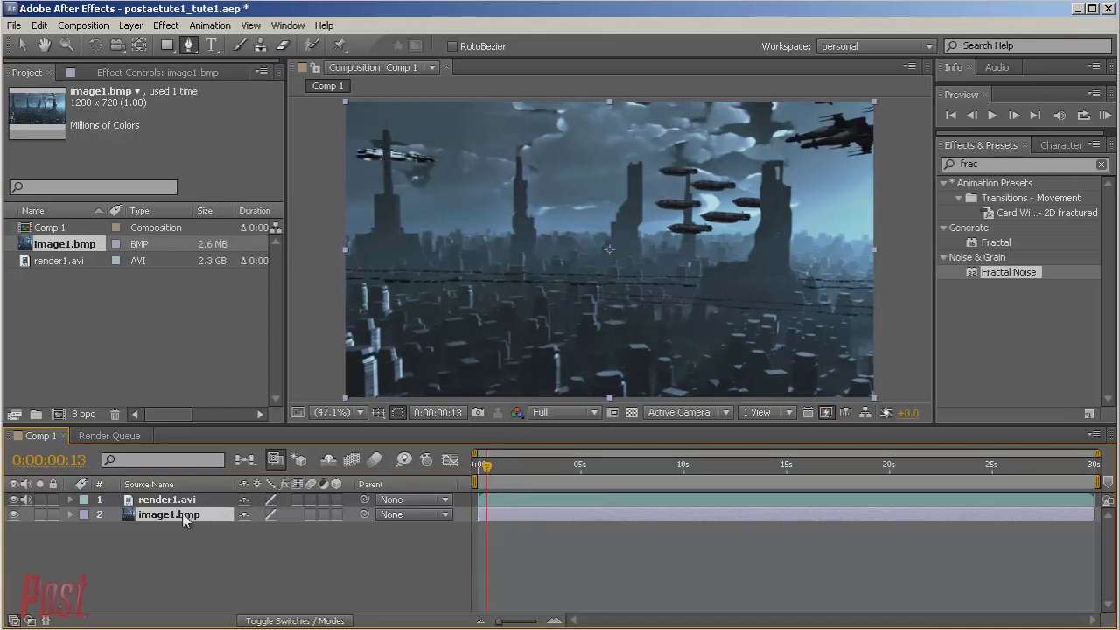
{"action": "left_click", "coordinate": [171, 499]}
{"action": "left_click", "coordinate": [70, 499]}
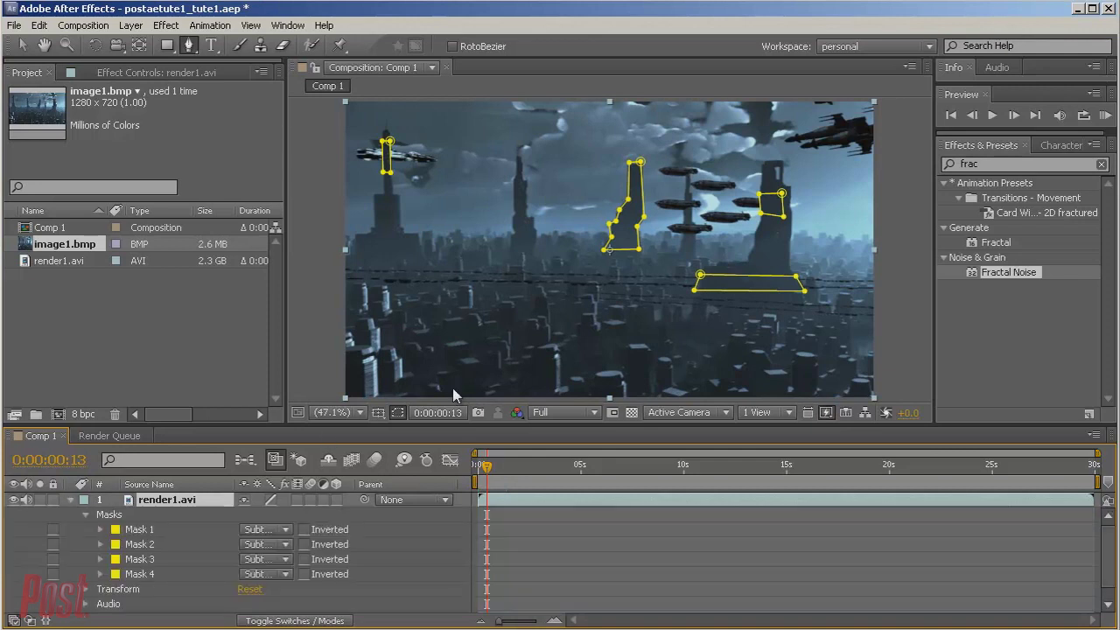
{"action": "left_click", "coordinate": [623, 234]}
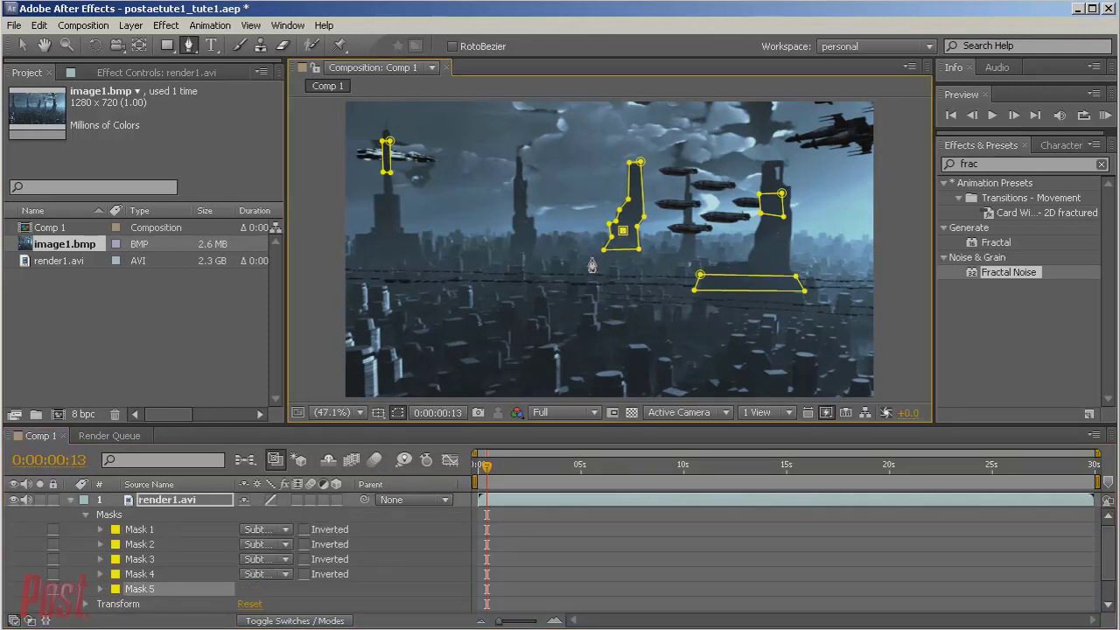
{"action": "key", "text": "ctrl+z"}
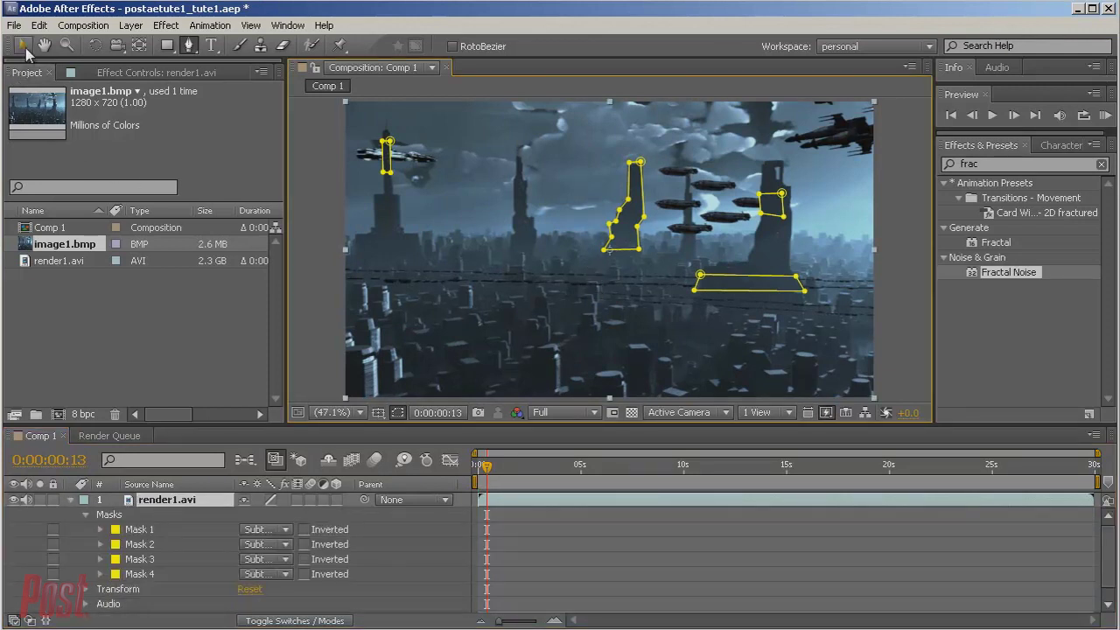
{"action": "key", "text": "v"}
{"action": "left_click", "coordinate": [634, 226]}
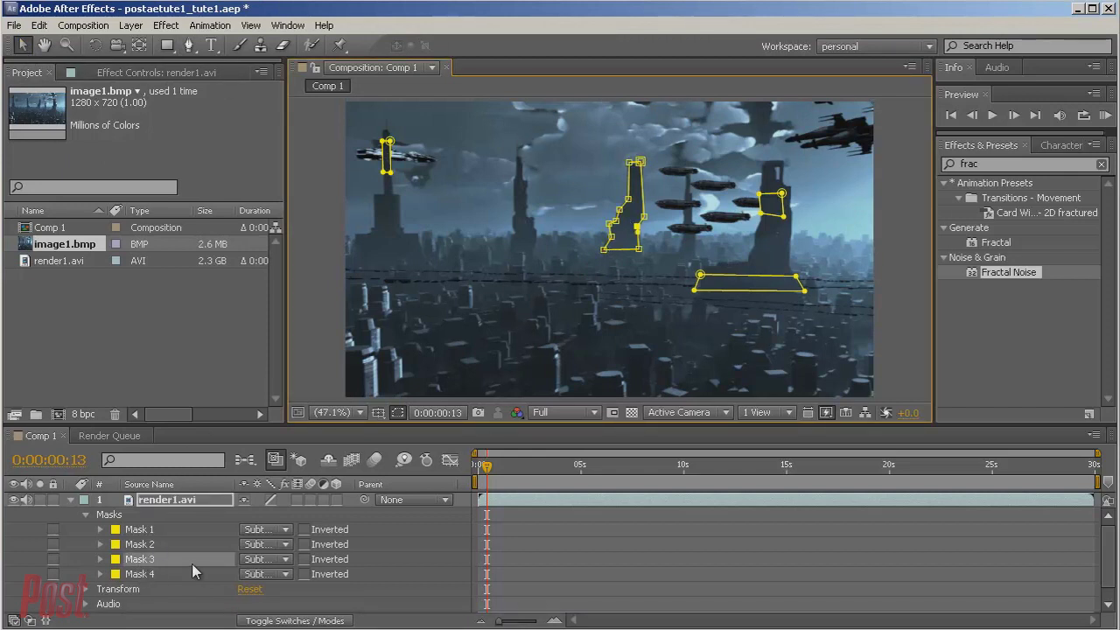
{"action": "left_click", "coordinate": [100, 559]}
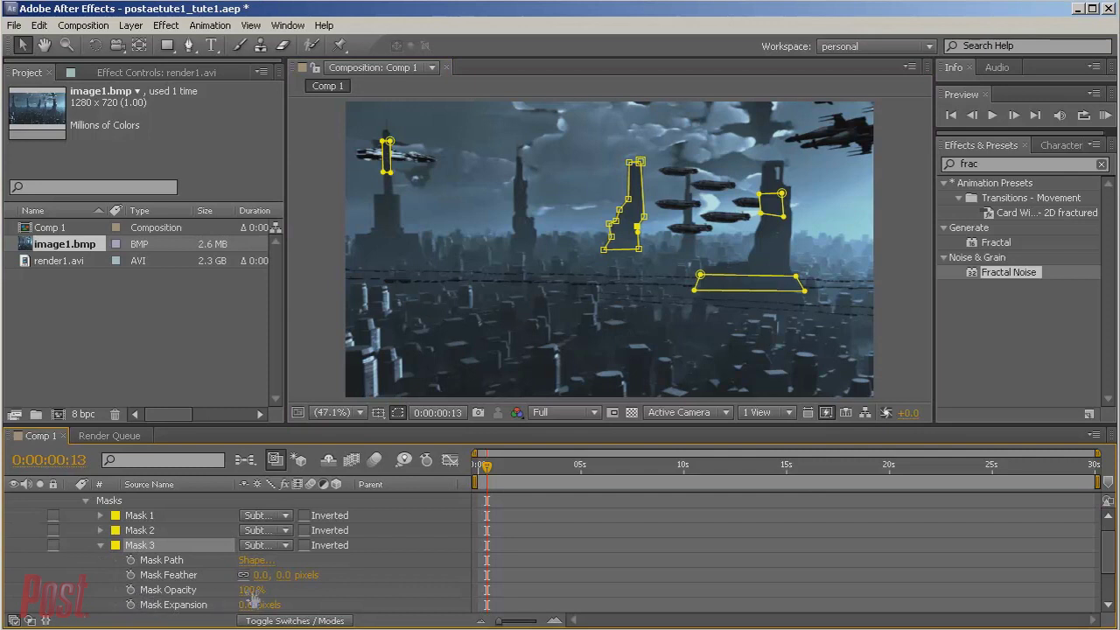
{"action": "left_click_drag", "start_coordinate": [248, 590], "coordinate": [184, 590]}
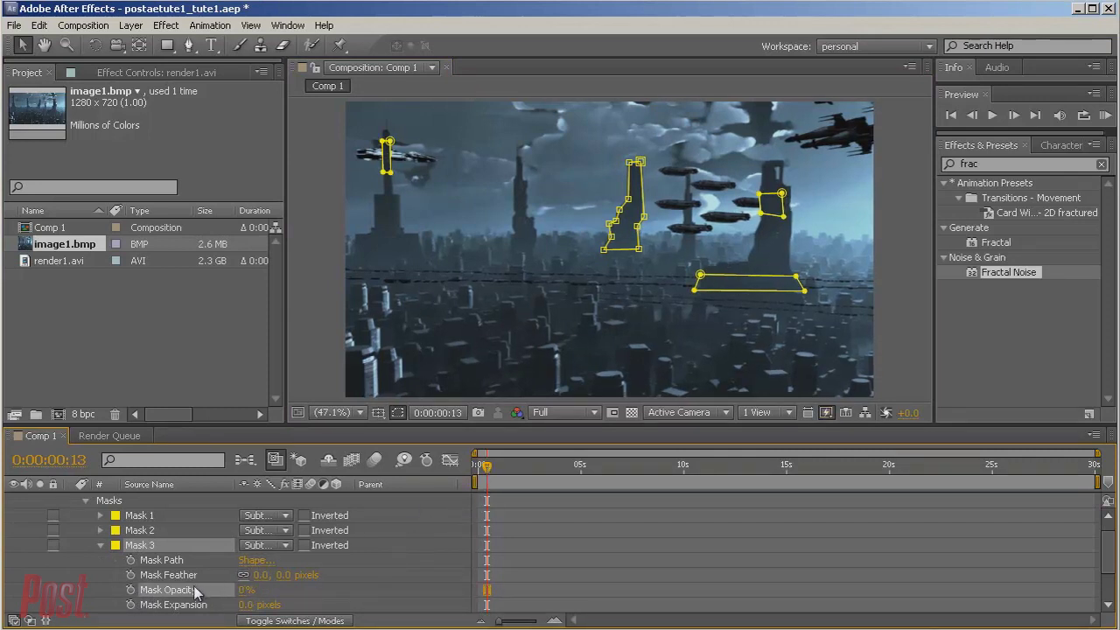
{"action": "left_click", "coordinate": [131, 589]}
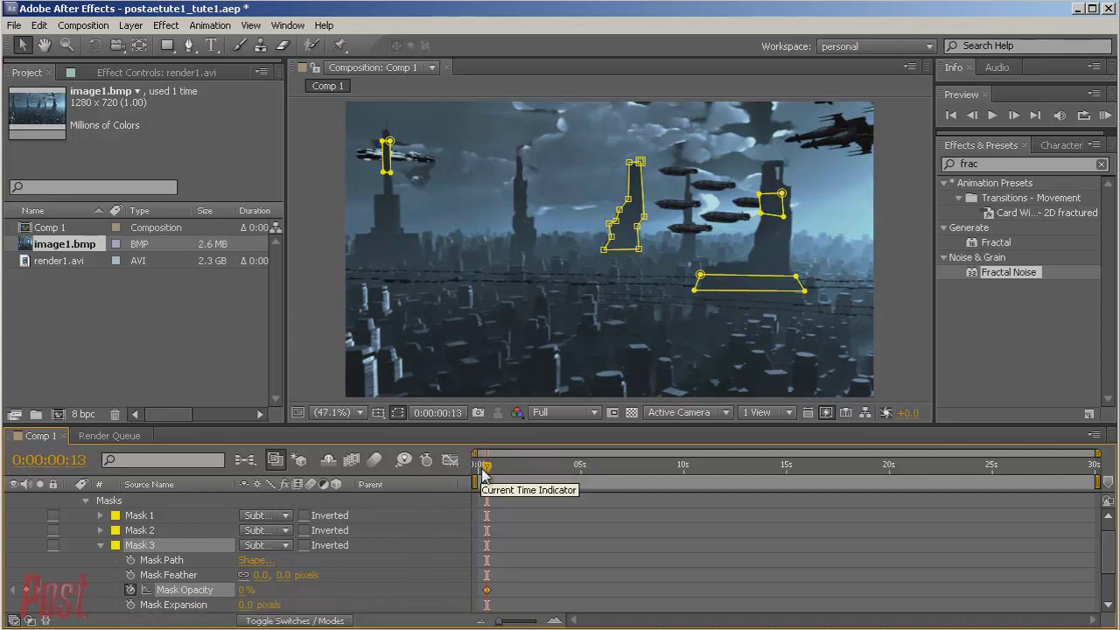
- Keyframe the ruined tower mask's opacity at 100% at 0:00:02:10 and move the 0% keyframe to just before it
{"action": "left_click_drag", "start_coordinate": [487, 465], "coordinate": [528, 470]}
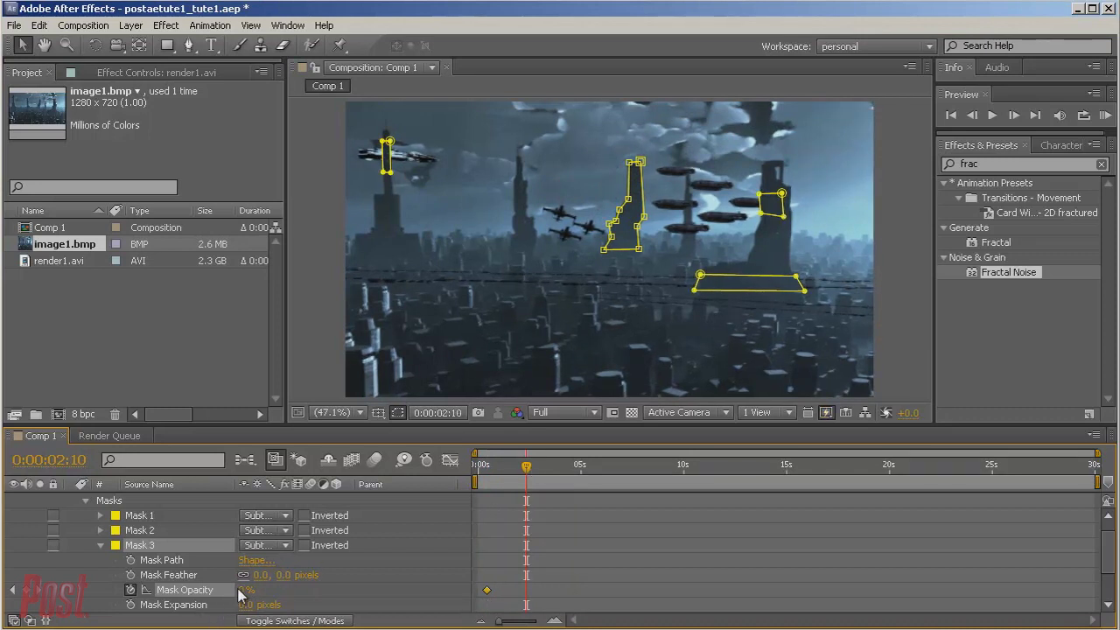
{"action": "left_click_drag", "start_coordinate": [241, 593], "coordinate": [376, 583]}
{"action": "left_click_drag", "start_coordinate": [488, 592], "coordinate": [520, 592]}
{"action": "left_click_drag", "start_coordinate": [526, 474], "coordinate": [532, 502]}
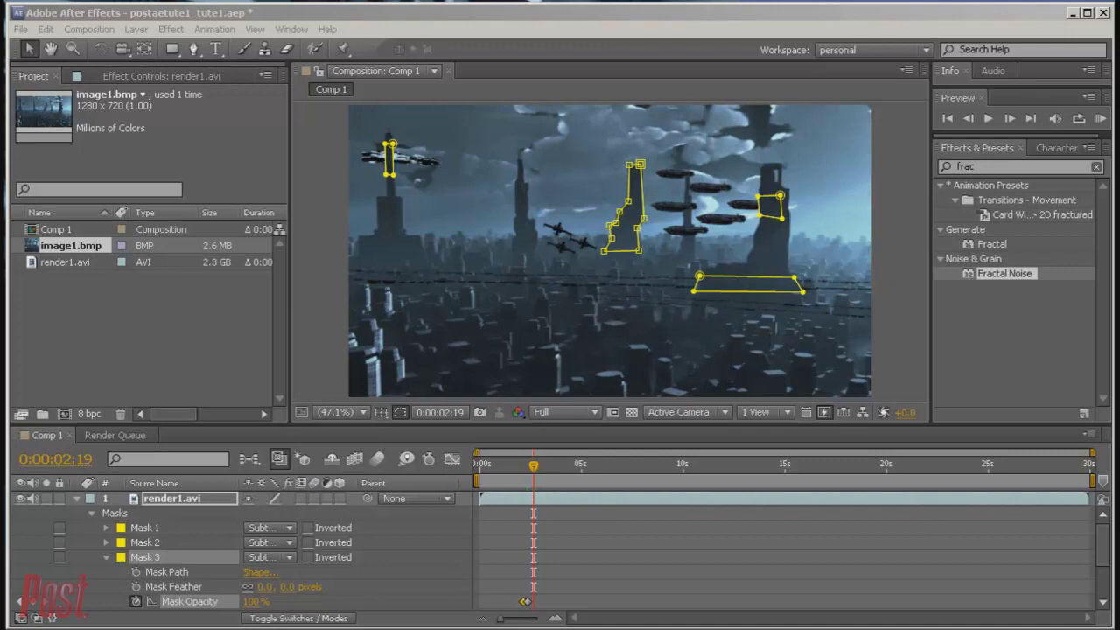
- Create a 1280 x 720 light blue solid layer named Fog
{"action": "left_click", "coordinate": [133, 27]}
{"action": "mouse_move", "coordinate": [166, 46]}
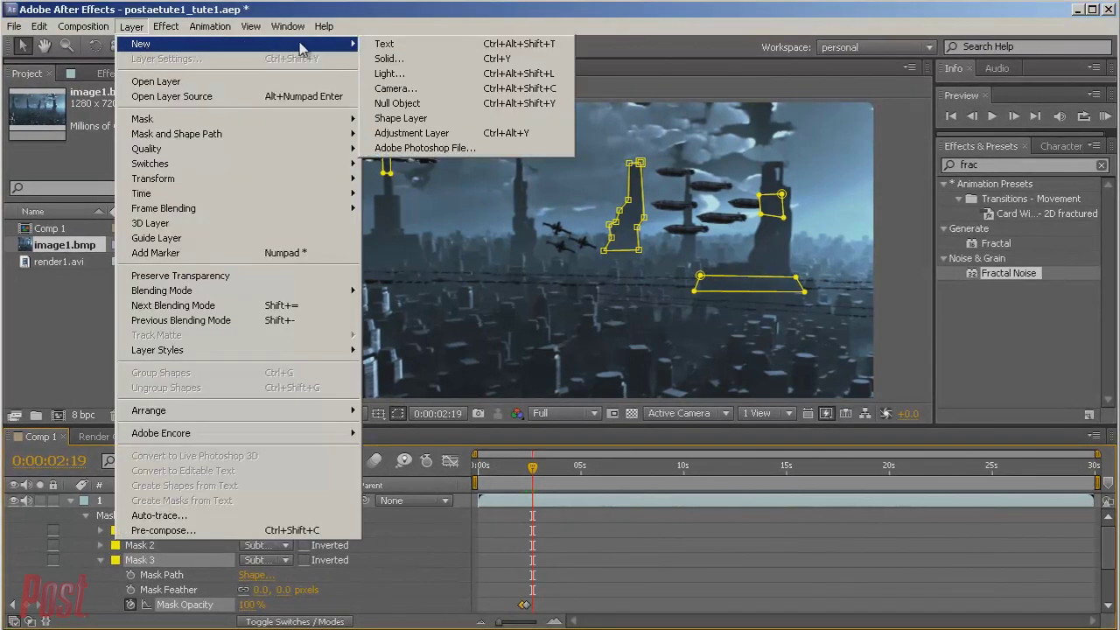
{"action": "left_click", "coordinate": [389, 59]}
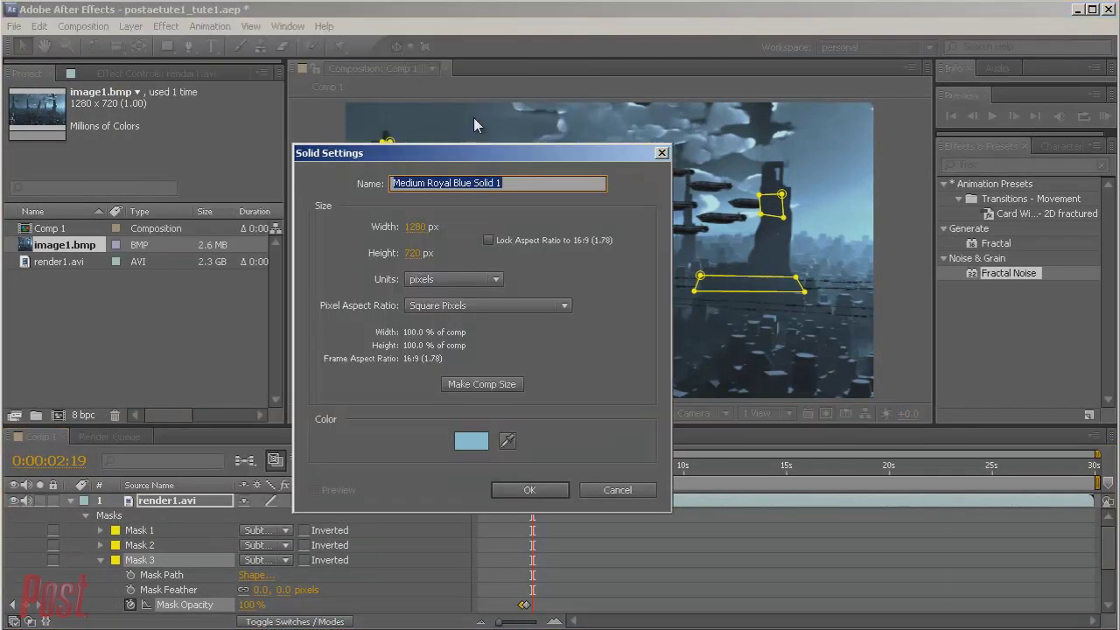
{"action": "type", "text": "Fog"}
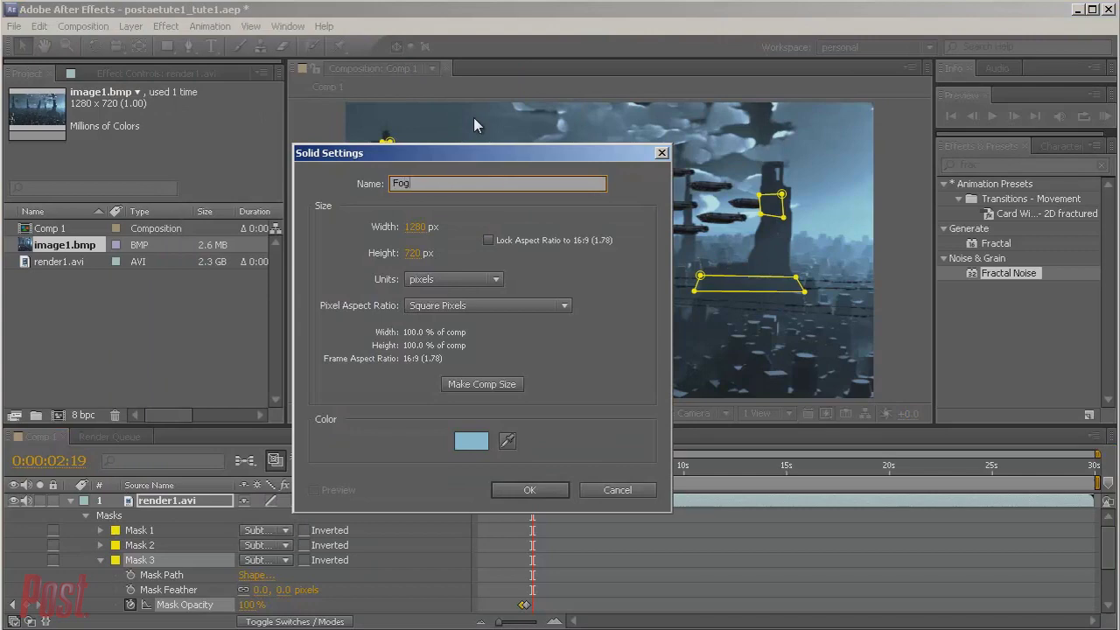
{"action": "left_click", "coordinate": [530, 490]}
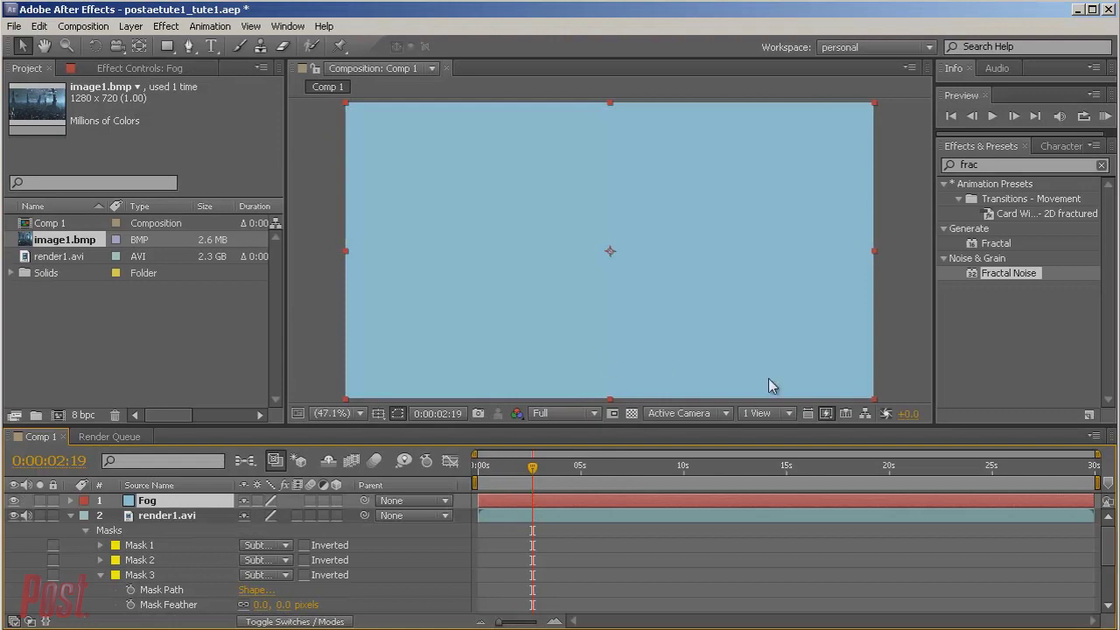
- Apply the Fractal Noise effect to the Fog layer
{"action": "left_click", "coordinate": [993, 166]}
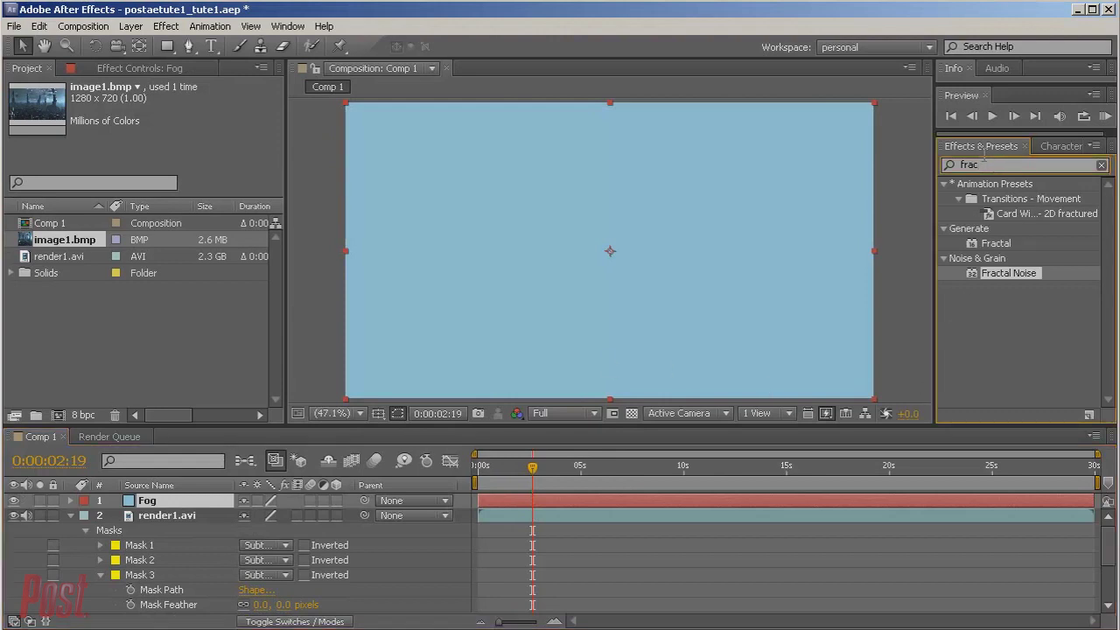
{"action": "left_click", "coordinate": [991, 275]}
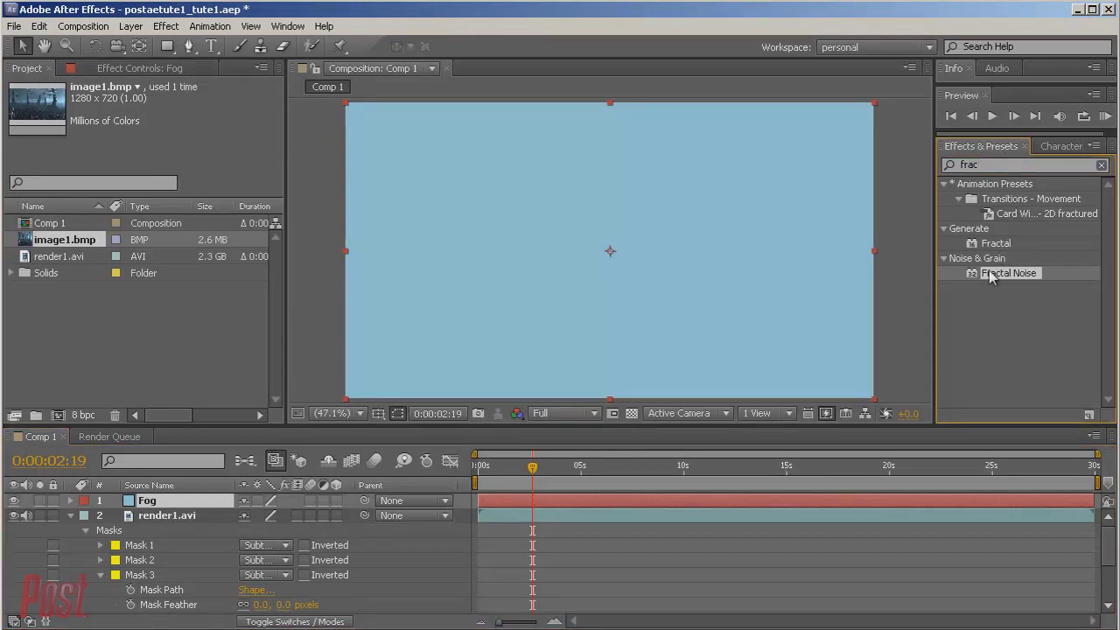
{"action": "left_click_drag", "start_coordinate": [991, 275], "coordinate": [703, 307]}
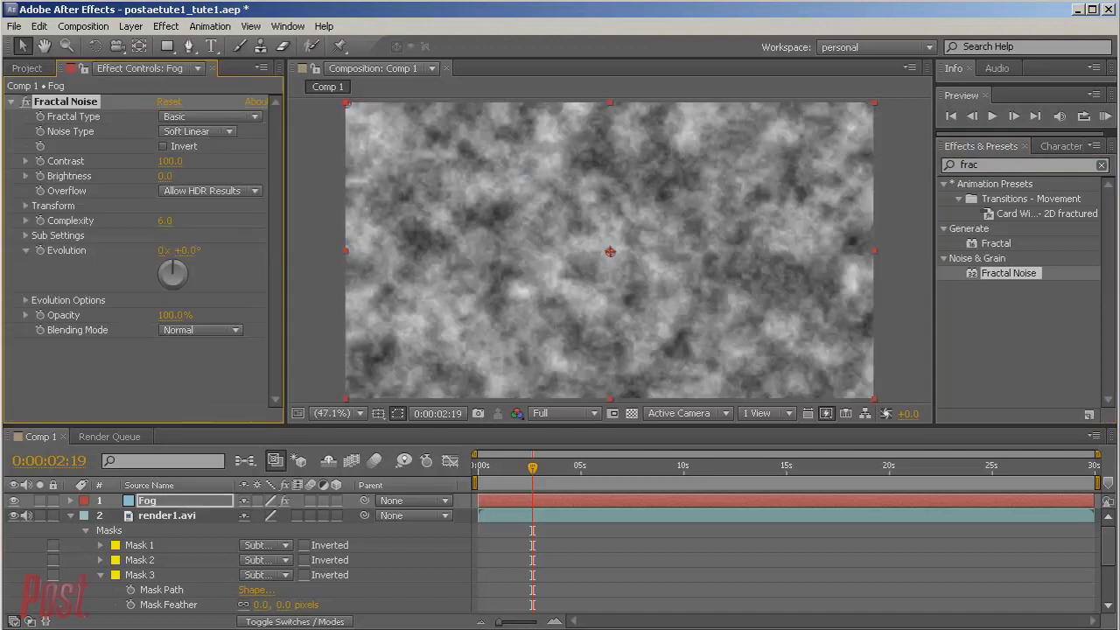
- Add a full-frame rectangular mask to the Fog layer and set its feather to 121 pixels
{"action": "left_click", "coordinate": [533, 277]}
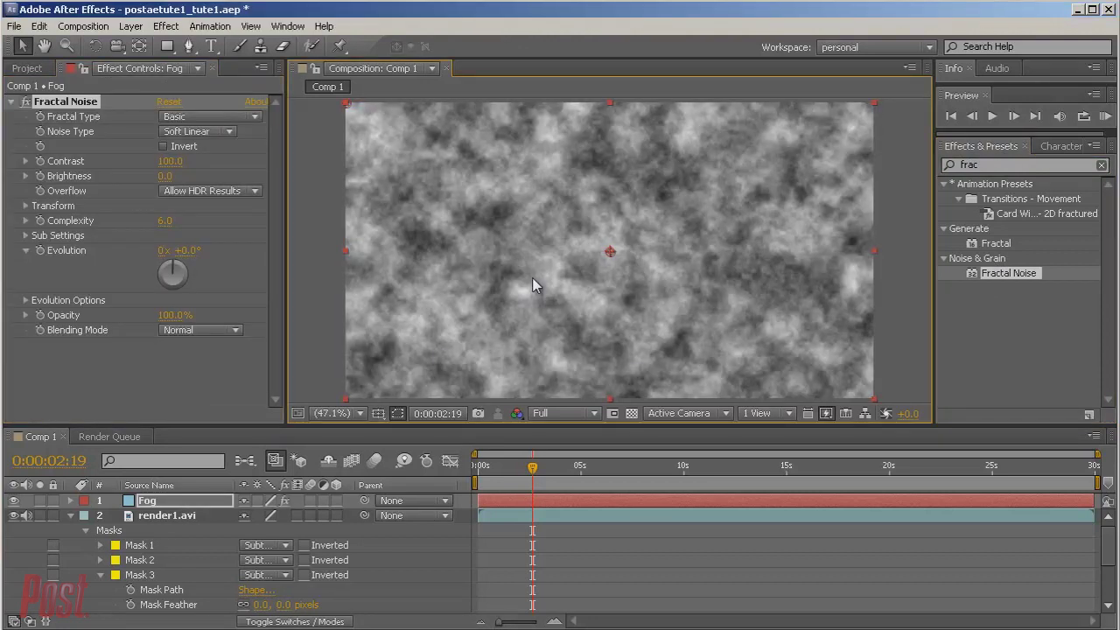
{"action": "left_click", "coordinate": [516, 281]}
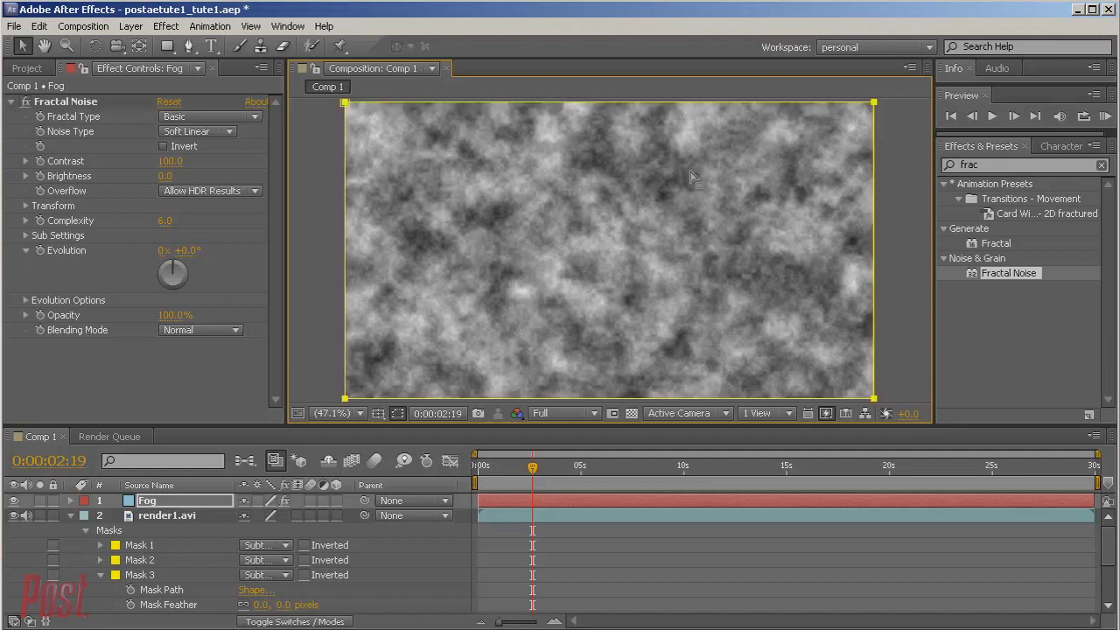
{"action": "left_click", "coordinate": [71, 515]}
{"action": "left_click", "coordinate": [74, 500]}
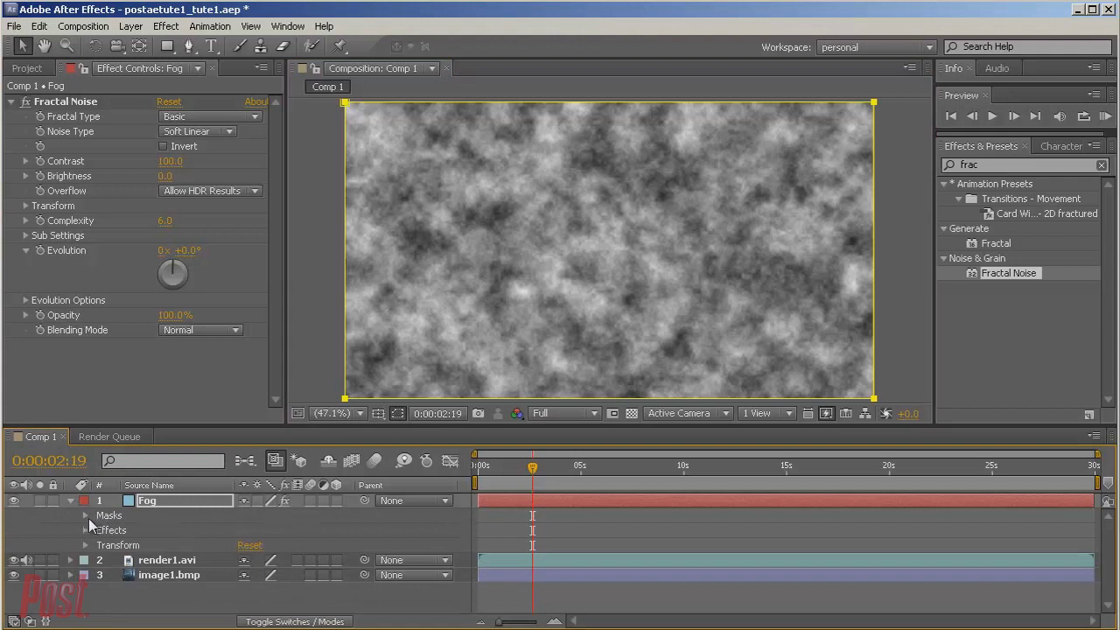
{"action": "left_click", "coordinate": [85, 516]}
{"action": "left_click", "coordinate": [100, 530]}
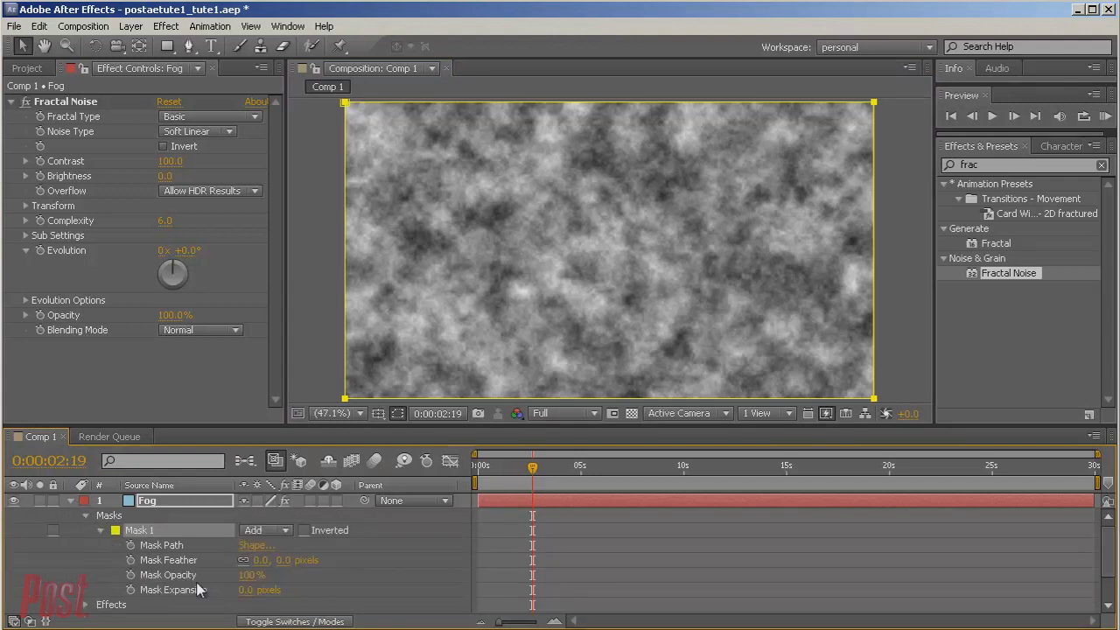
{"action": "left_click_drag", "start_coordinate": [258, 567], "coordinate": [348, 559]}
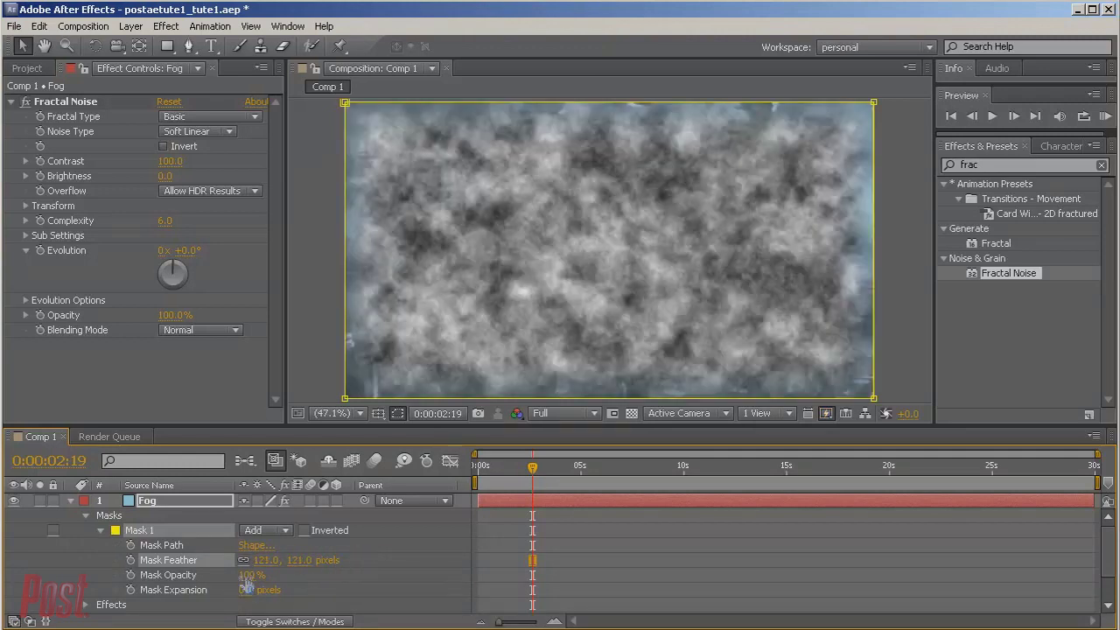
- Set the Fog layer's mask opacity to 28% and start keyframing the Fractal Noise Evolution at 0 revolutions at 0:00:00:00
{"action": "mouse_move", "coordinate": [249, 575]}
{"action": "left_mouse_down"}
{"action": "mouse_move", "coordinate": [233, 589]}
{"action": "mouse_move", "coordinate": [246, 586]}
{"action": "mouse_move", "coordinate": [238, 580]}
{"action": "left_mouse_up"}
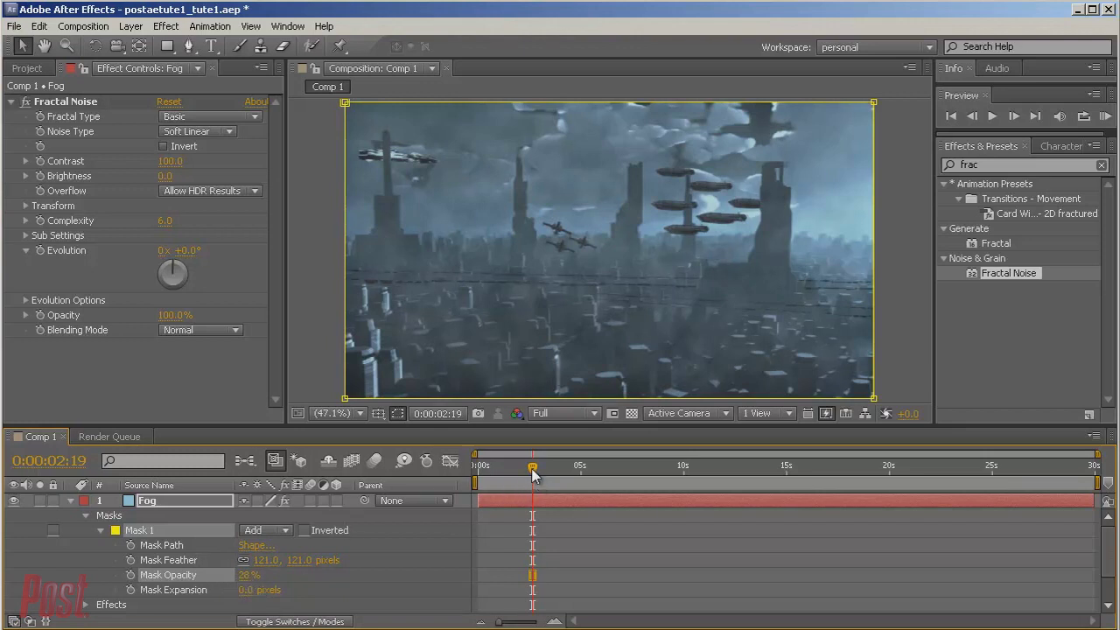
{"action": "left_click_drag", "start_coordinate": [534, 473], "coordinate": [477, 472]}
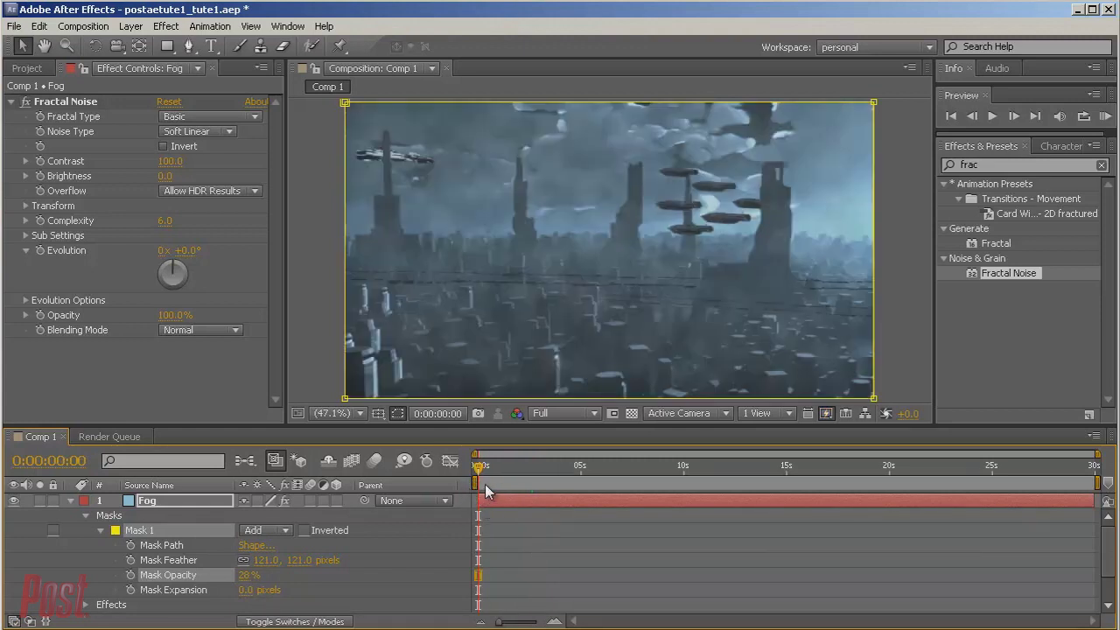
{"action": "left_click", "coordinate": [40, 251]}
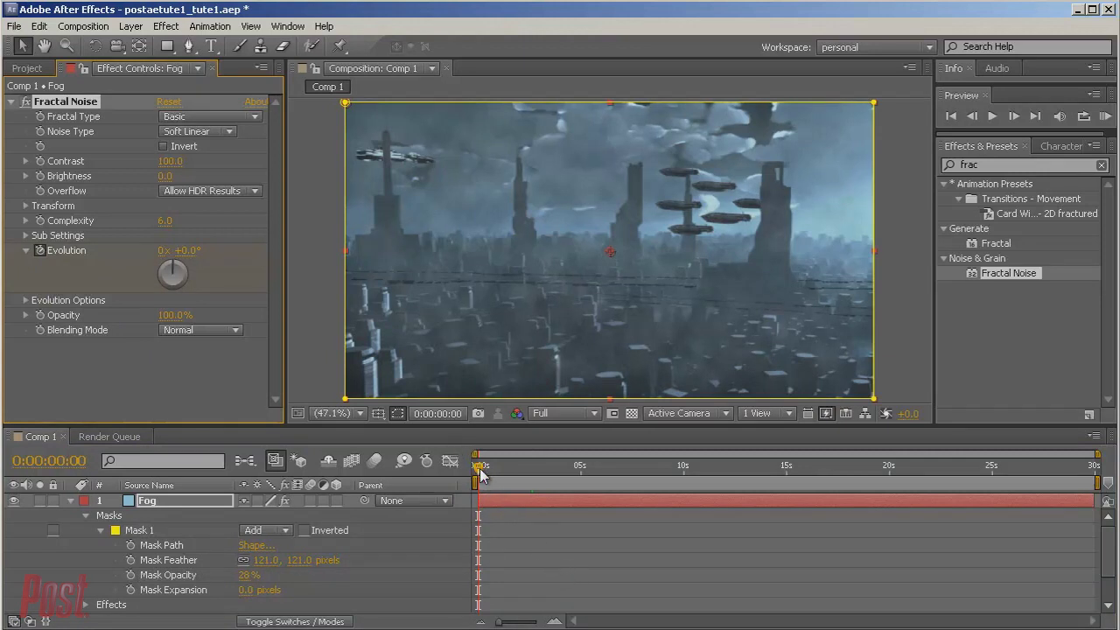
- Keyframe the Fog layer's Fractal Noise Evolution at 2 revolutions on the last frame, 0:00:29:29
{"action": "left_click_drag", "start_coordinate": [479, 474], "coordinate": [1116, 532]}
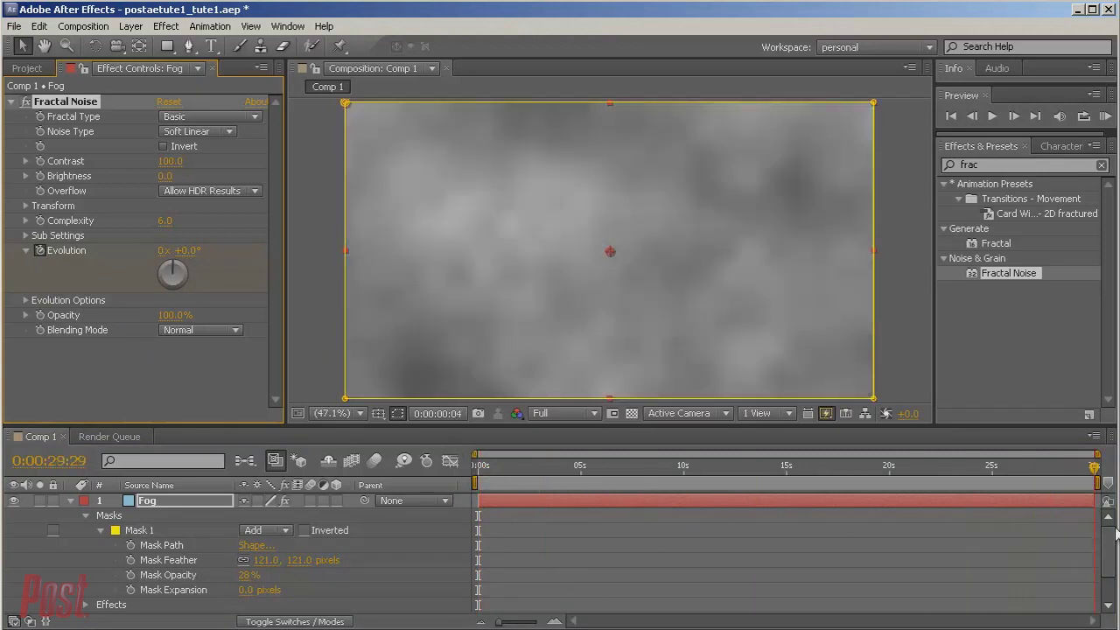
{"action": "left_click", "coordinate": [161, 252]}
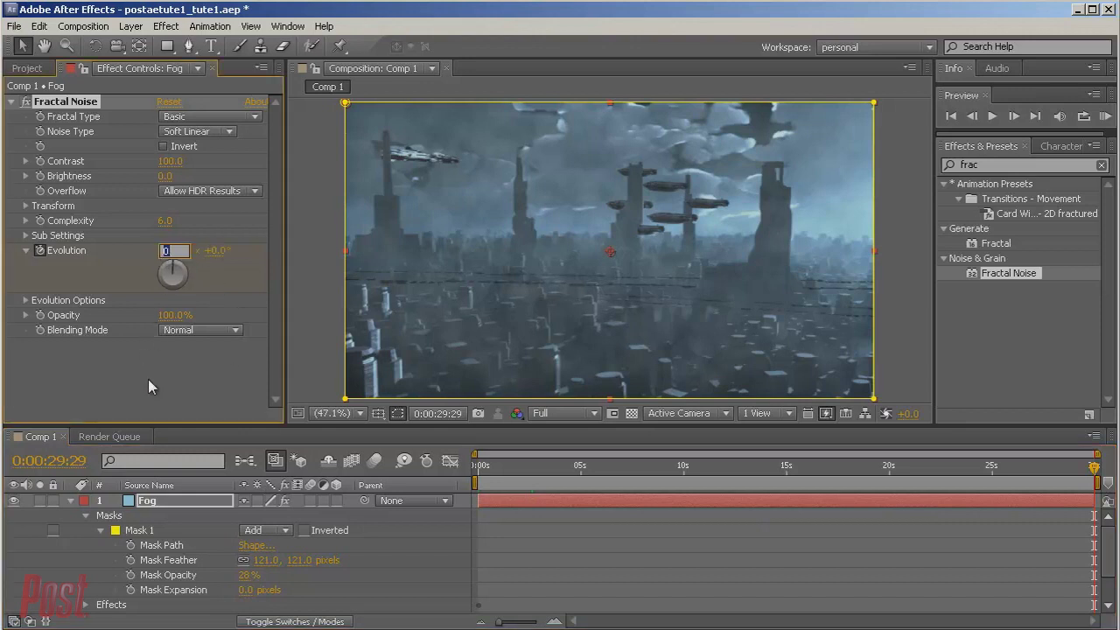
{"action": "type", "text": "2"}
{"action": "key", "text": "Return"}
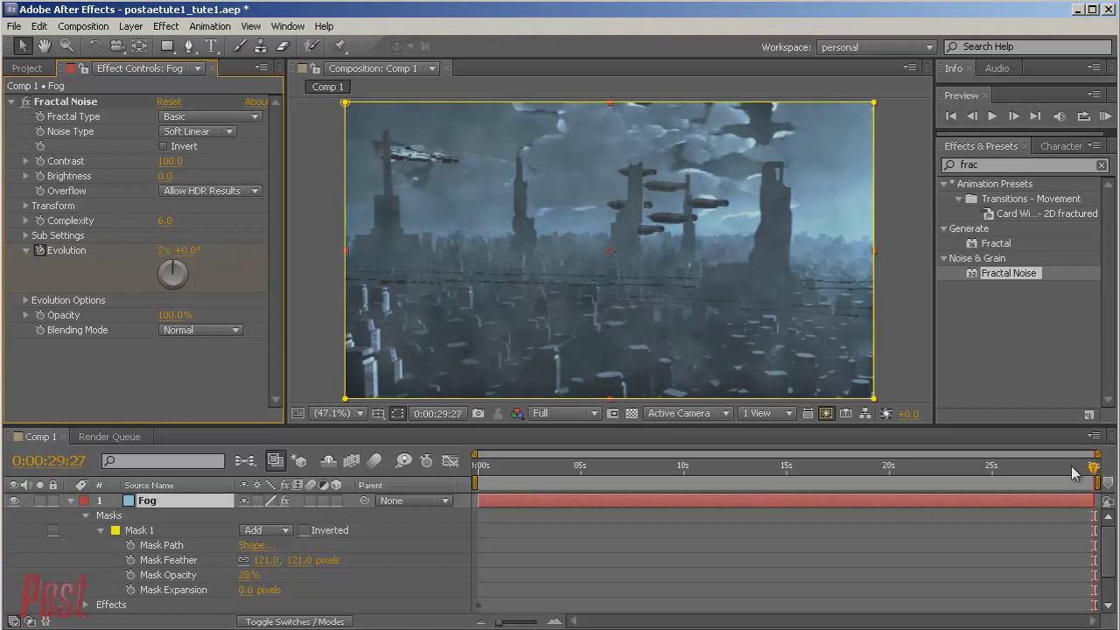
- Run a RAM preview of the composition from 0:00:00:00 to check the animated fog, then restart it from the beginning
{"action": "left_click_drag", "start_coordinate": [1097, 470], "coordinate": [477, 482]}
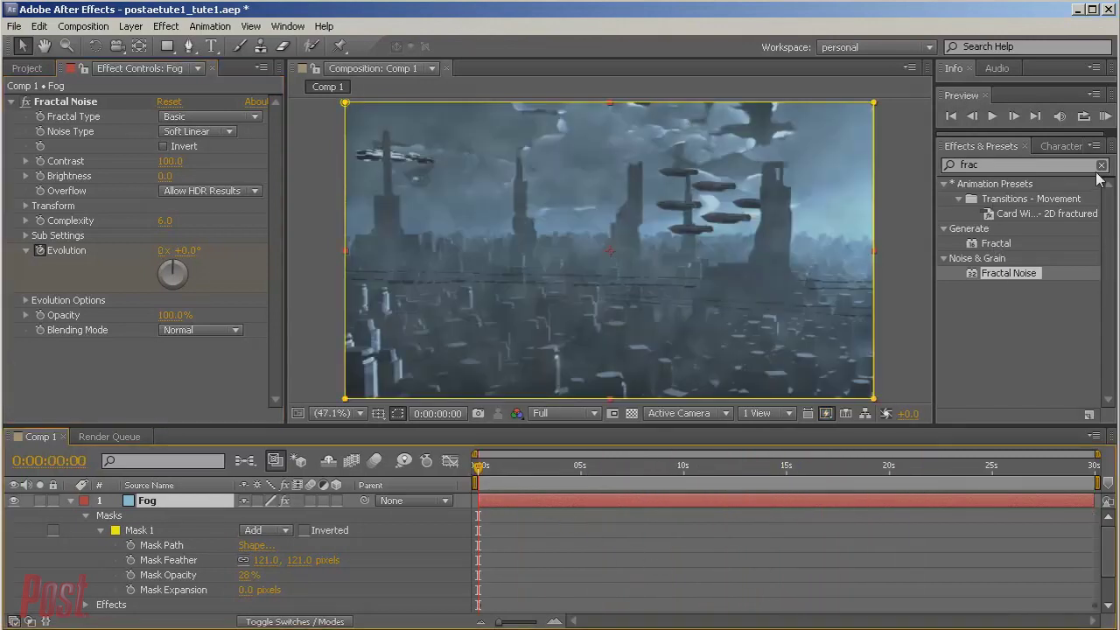
{"action": "left_click", "coordinate": [1105, 116]}
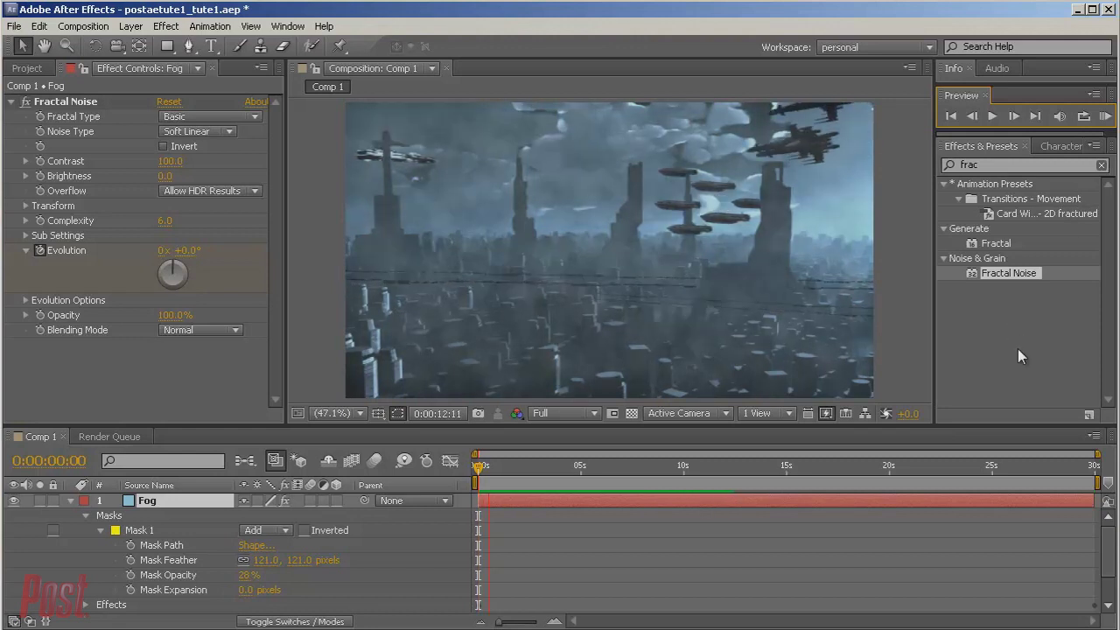
{"action": "key", "text": "space"}
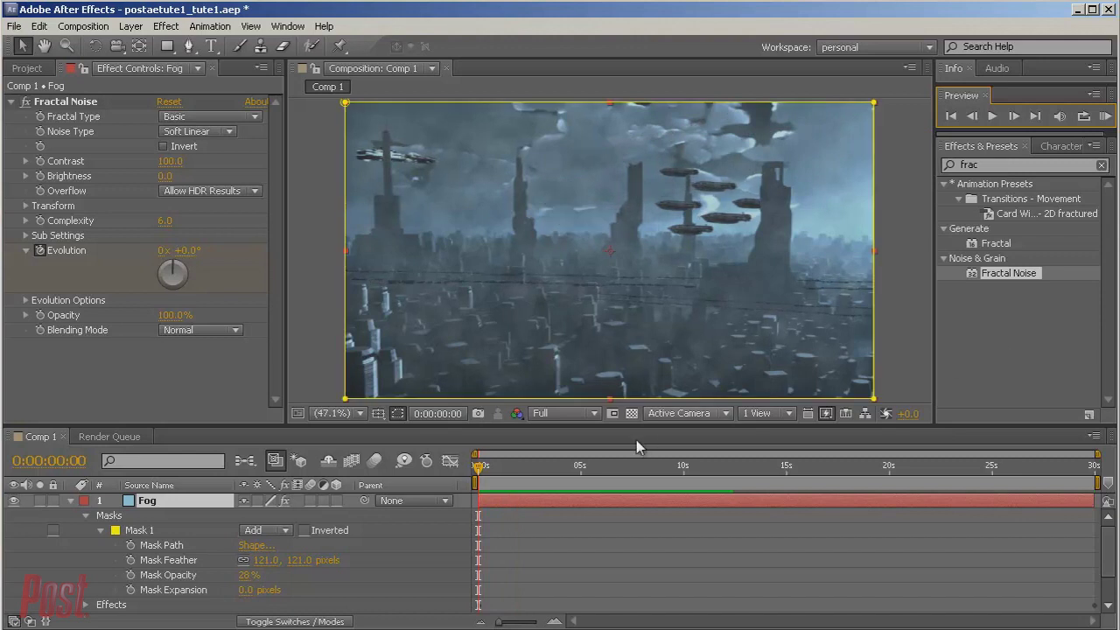
{"action": "left_click_drag", "start_coordinate": [479, 472], "coordinate": [475, 441]}
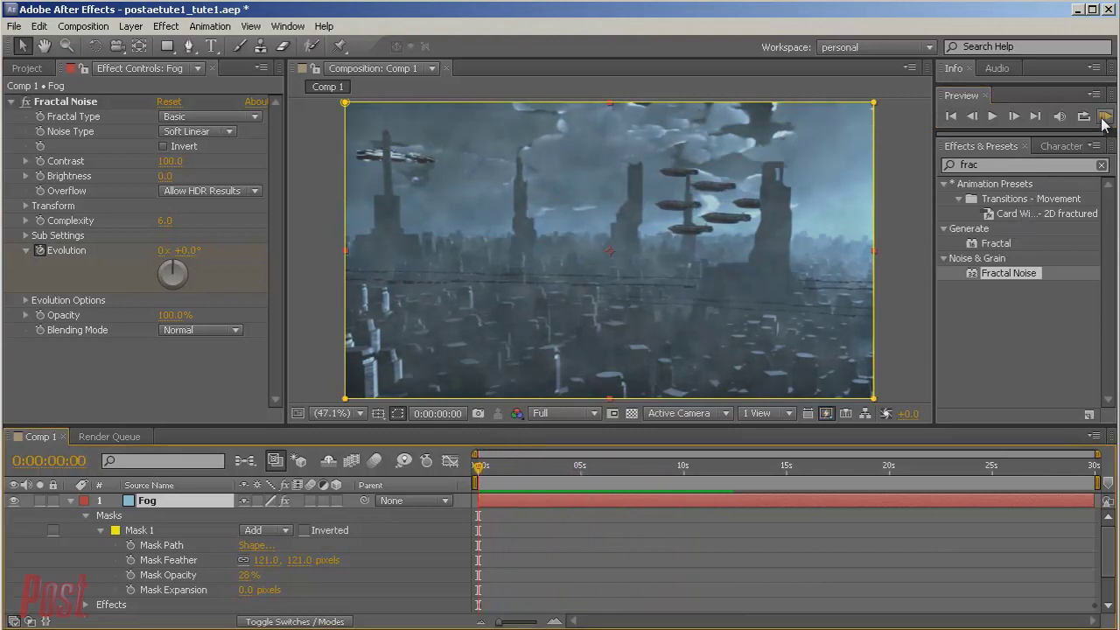
{"action": "left_click", "coordinate": [1105, 116]}
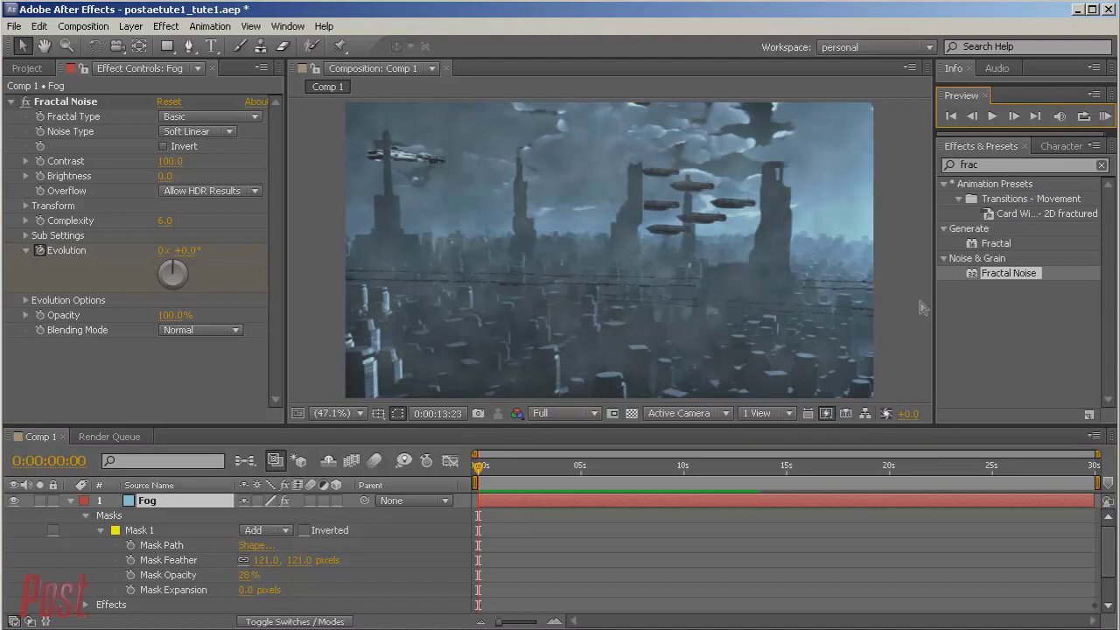